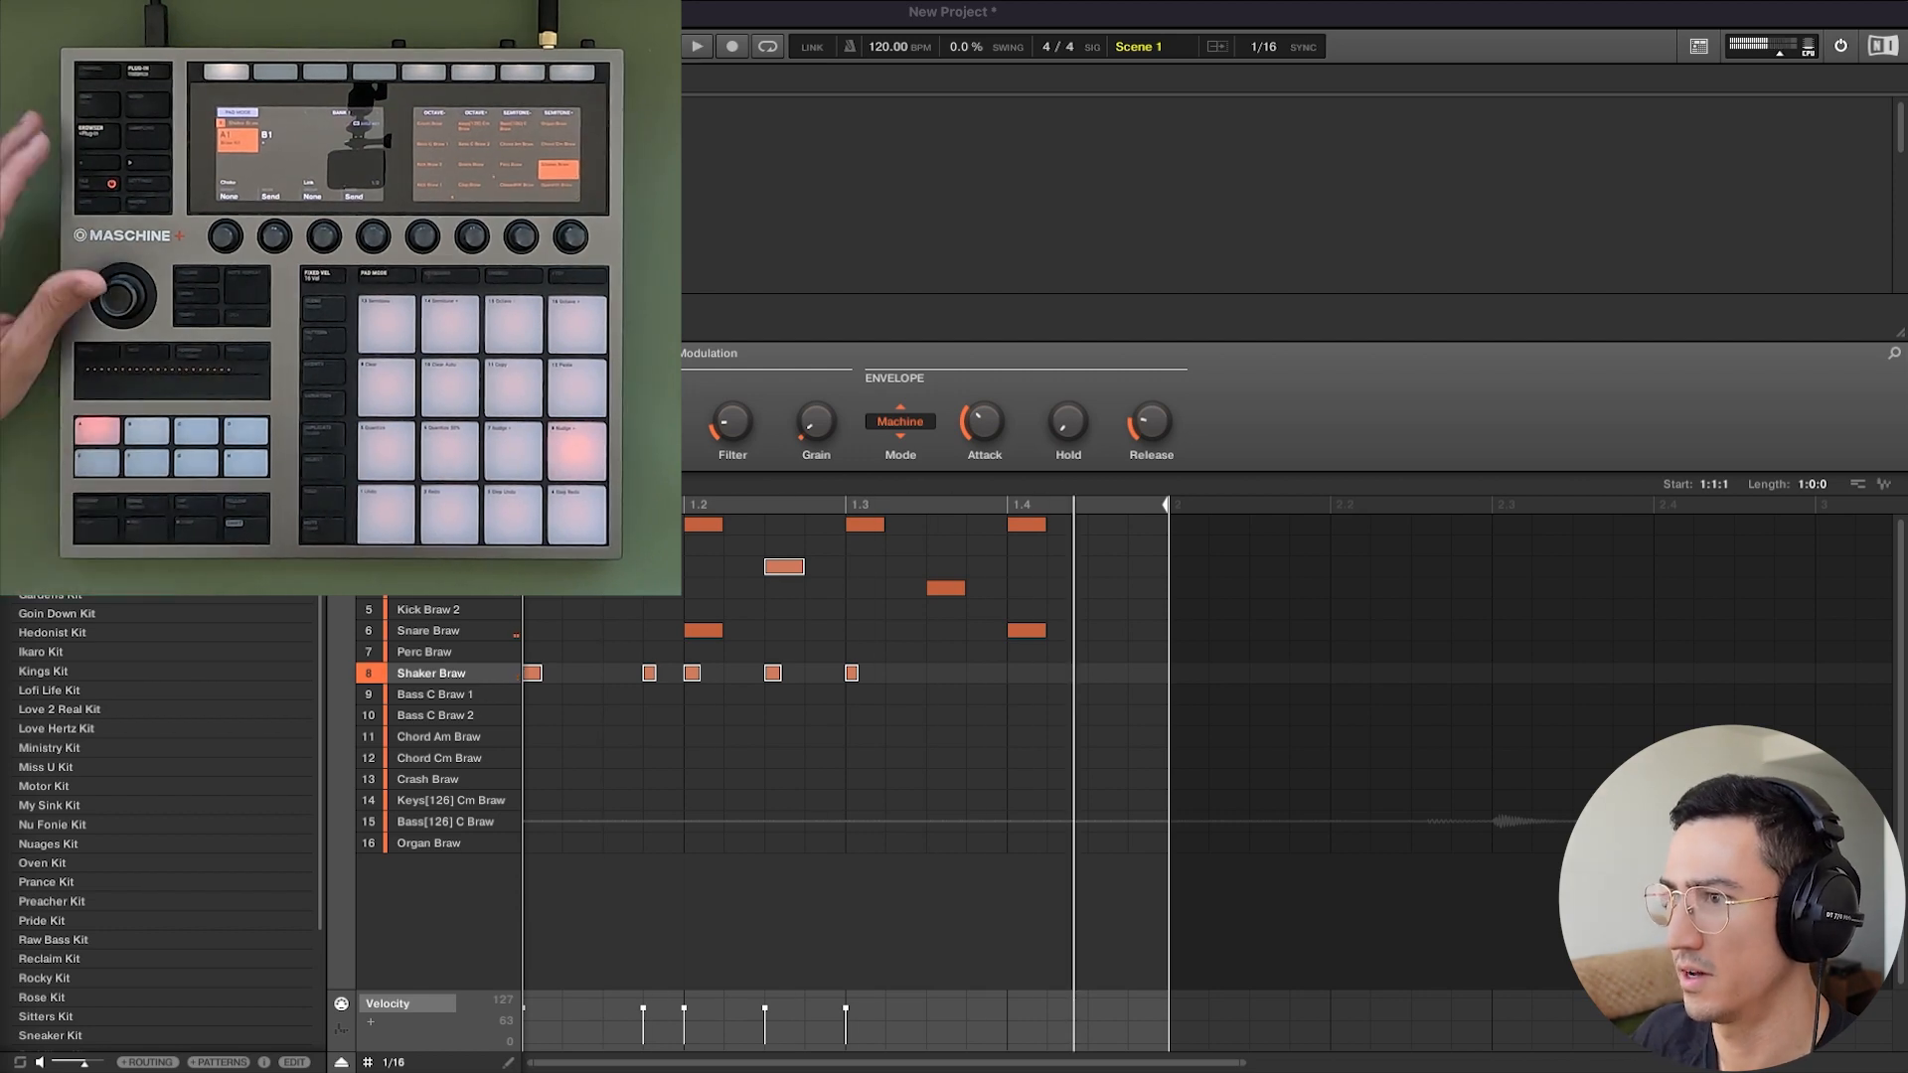
# Add Perc Braw notes at 1.2.3, 1.3 and 1.4 in the one-bar pattern and play it back.
pyautogui.click(584, 753)
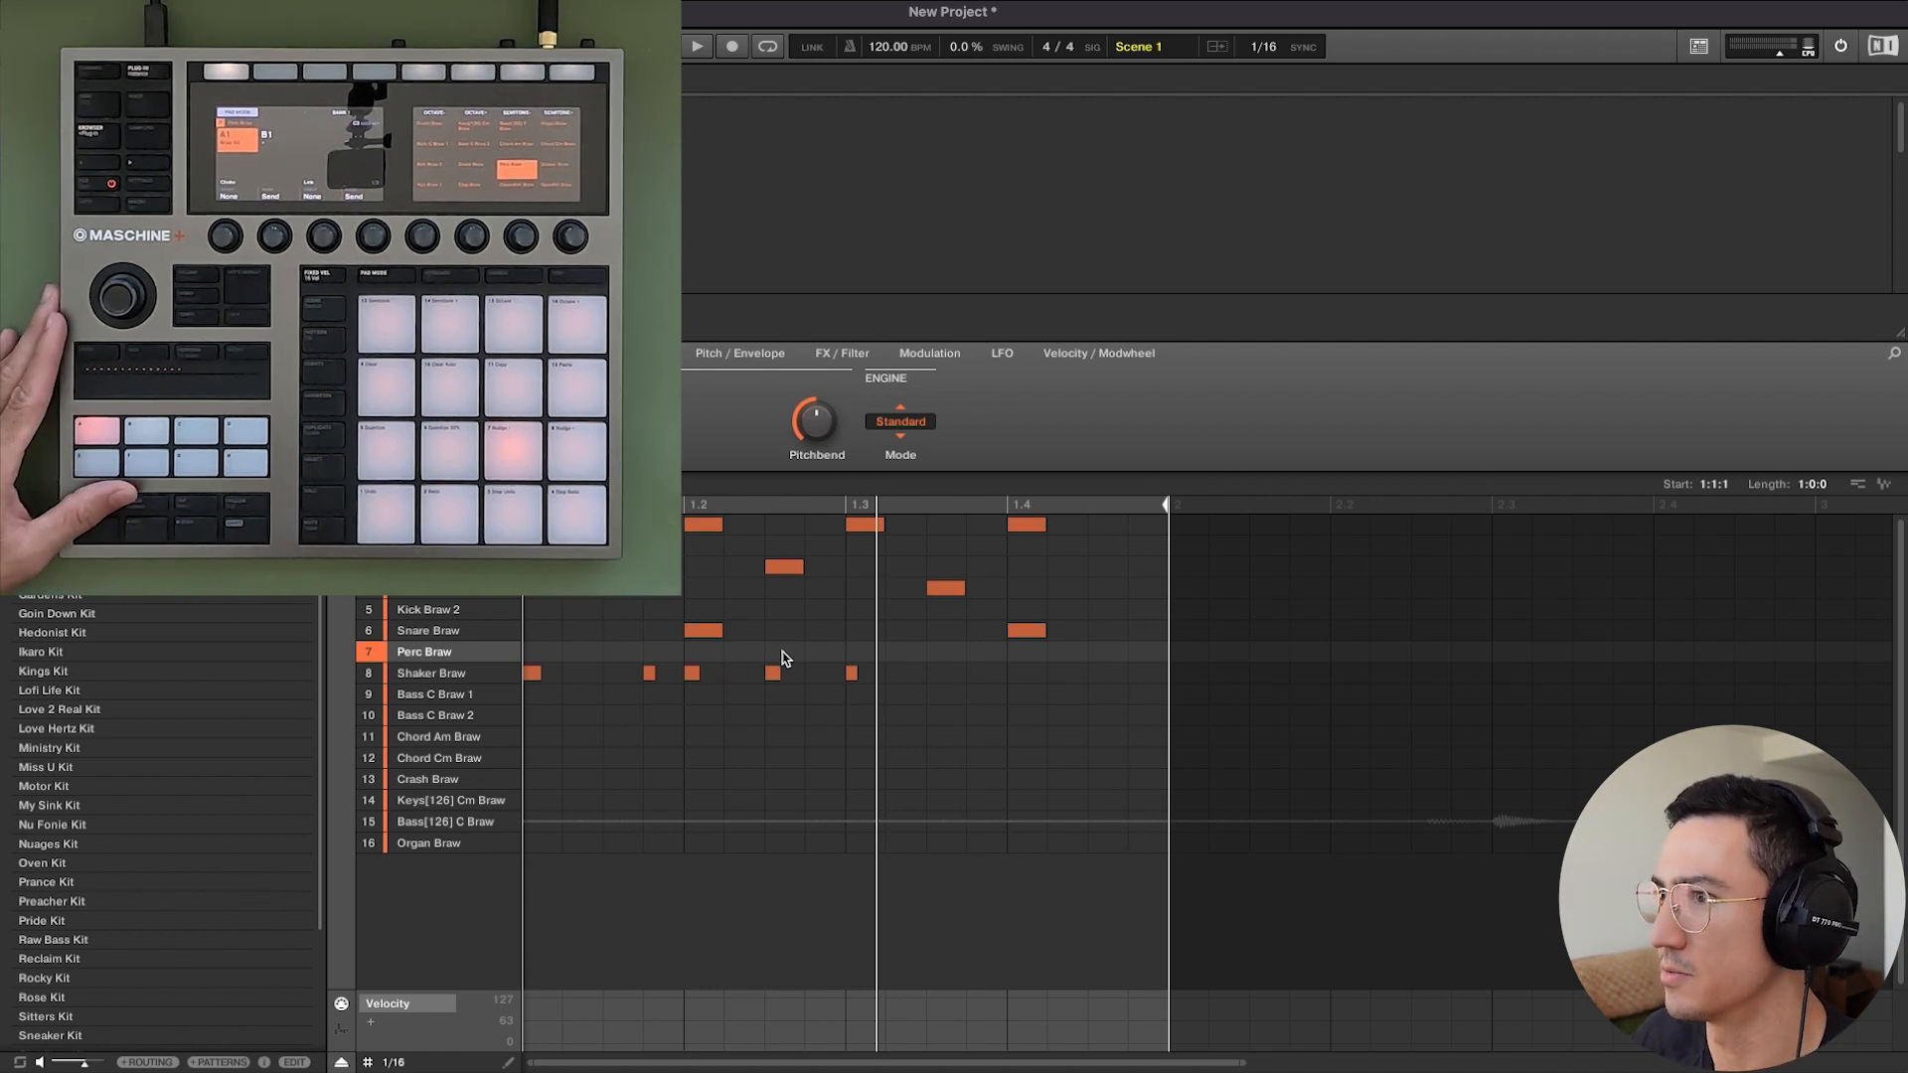
pyautogui.press('space')
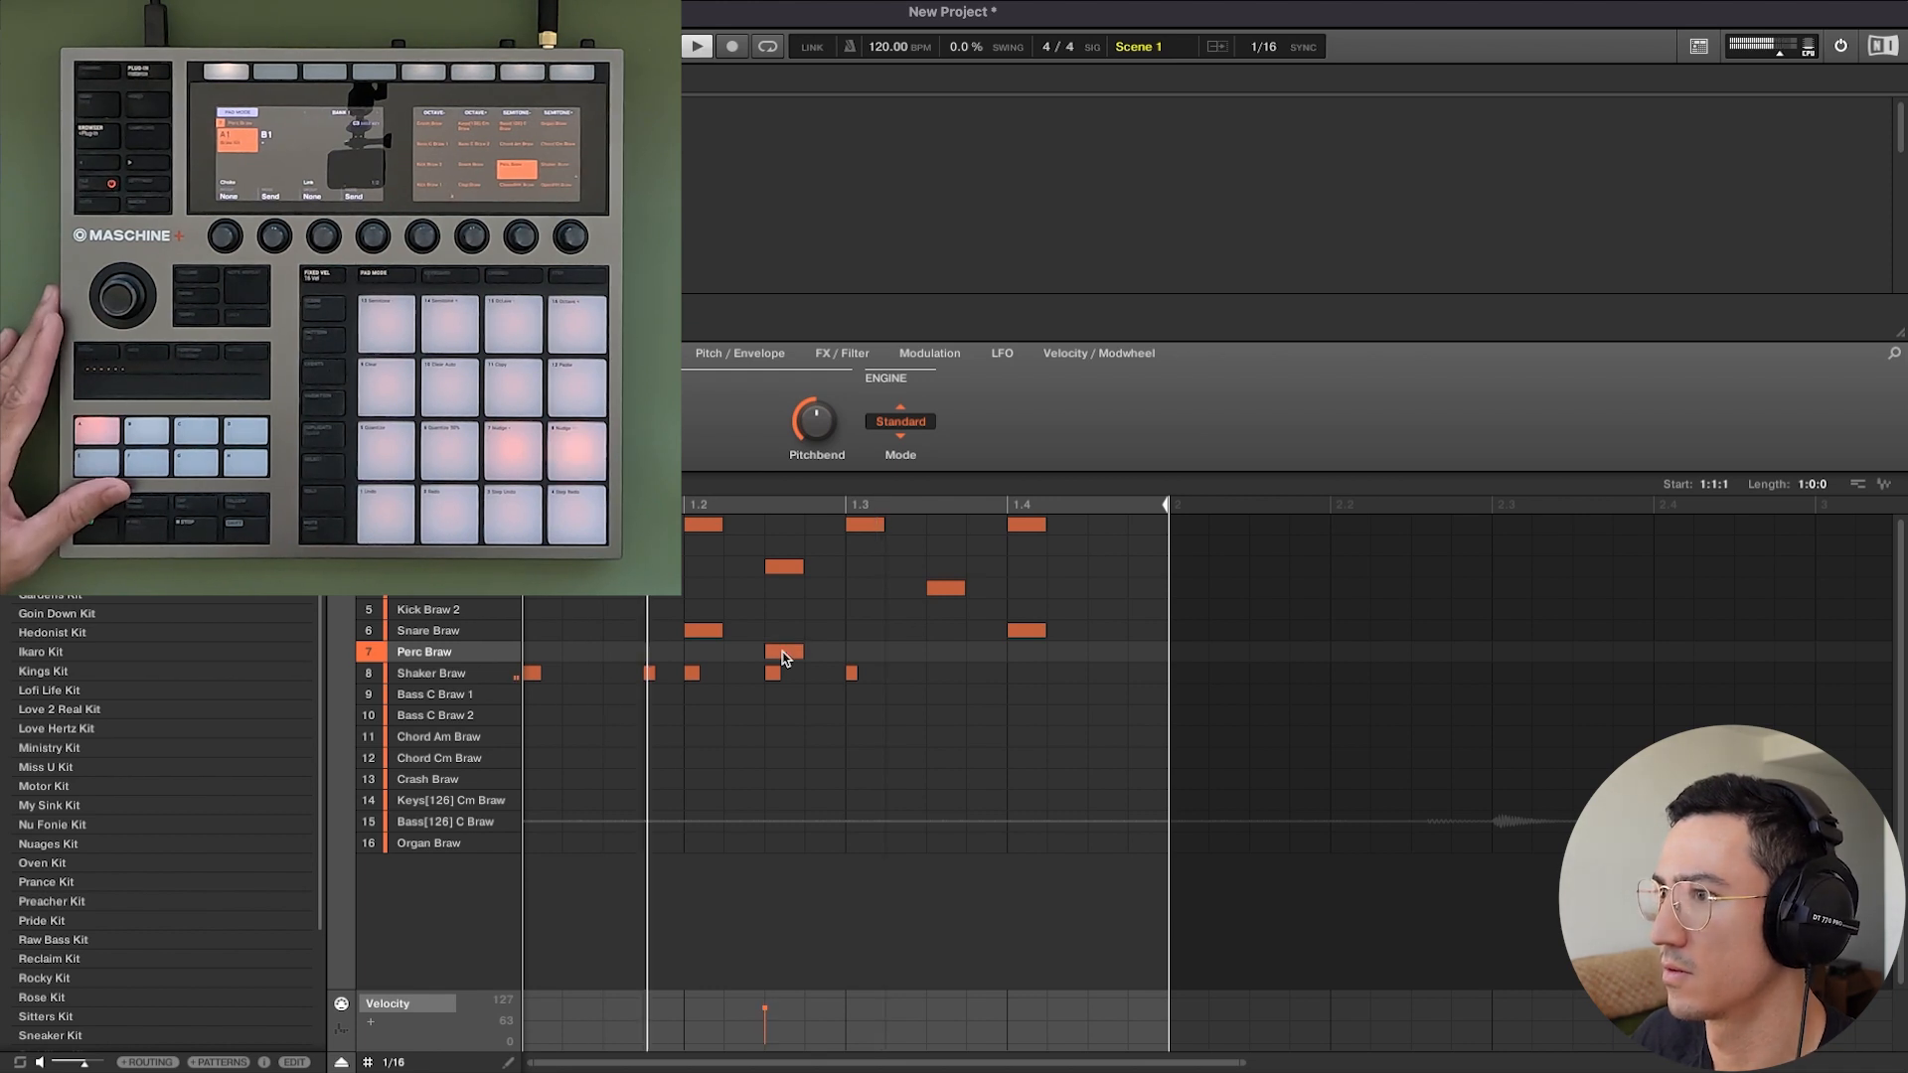
pyautogui.click(870, 654)
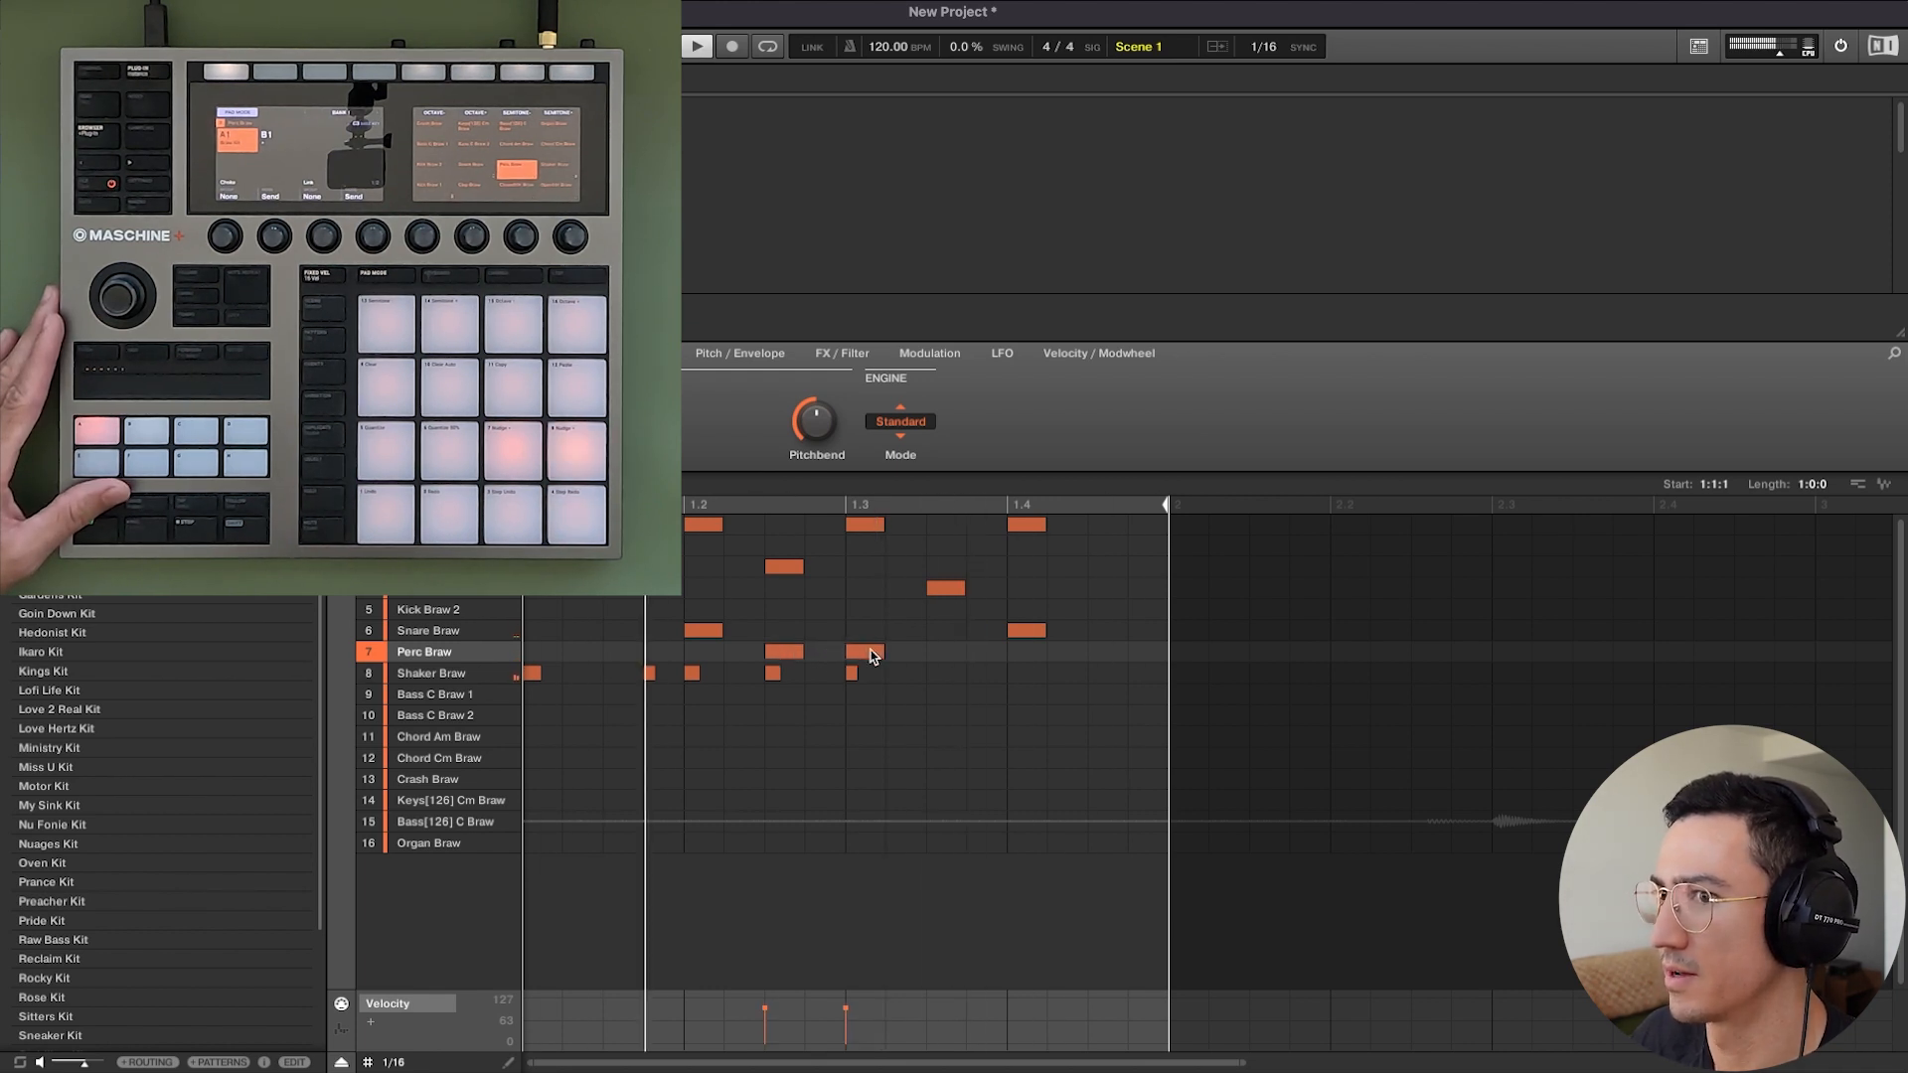
pyautogui.click(1020, 654)
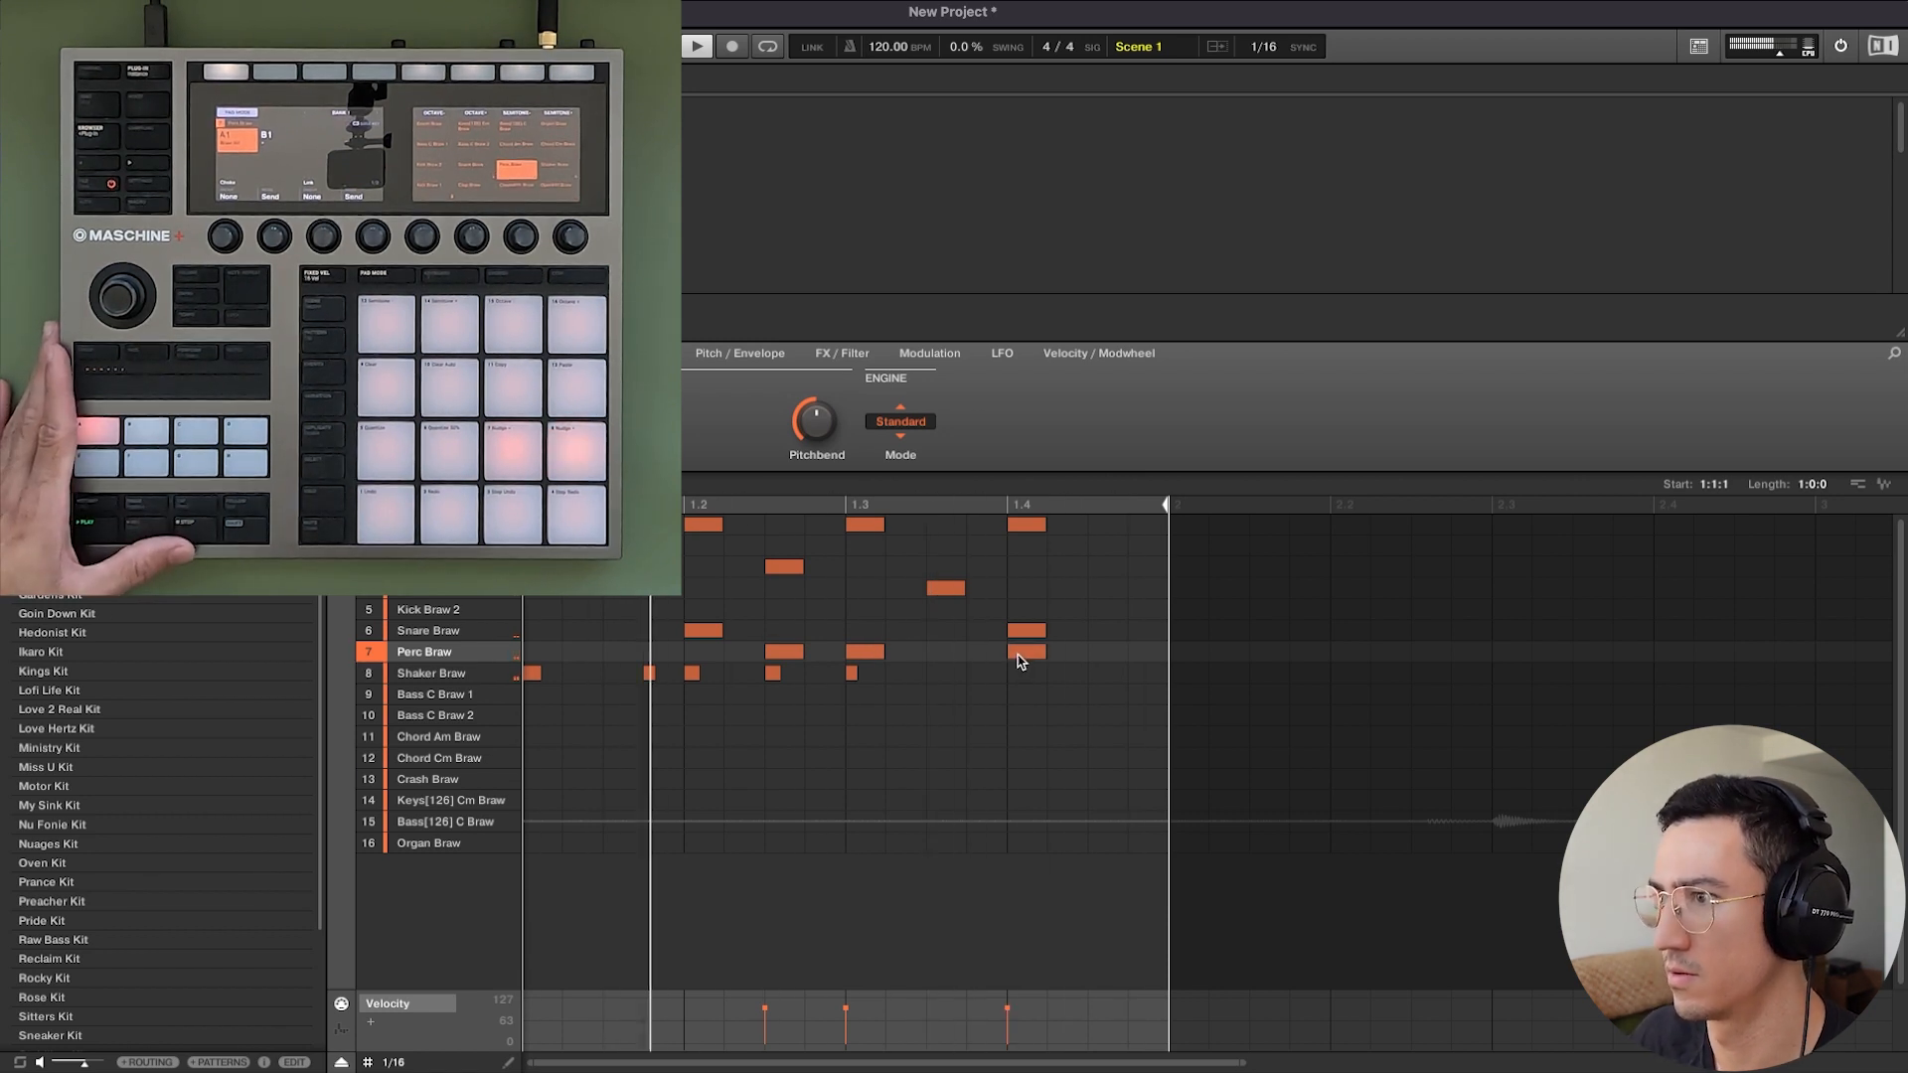
pyautogui.press('space')
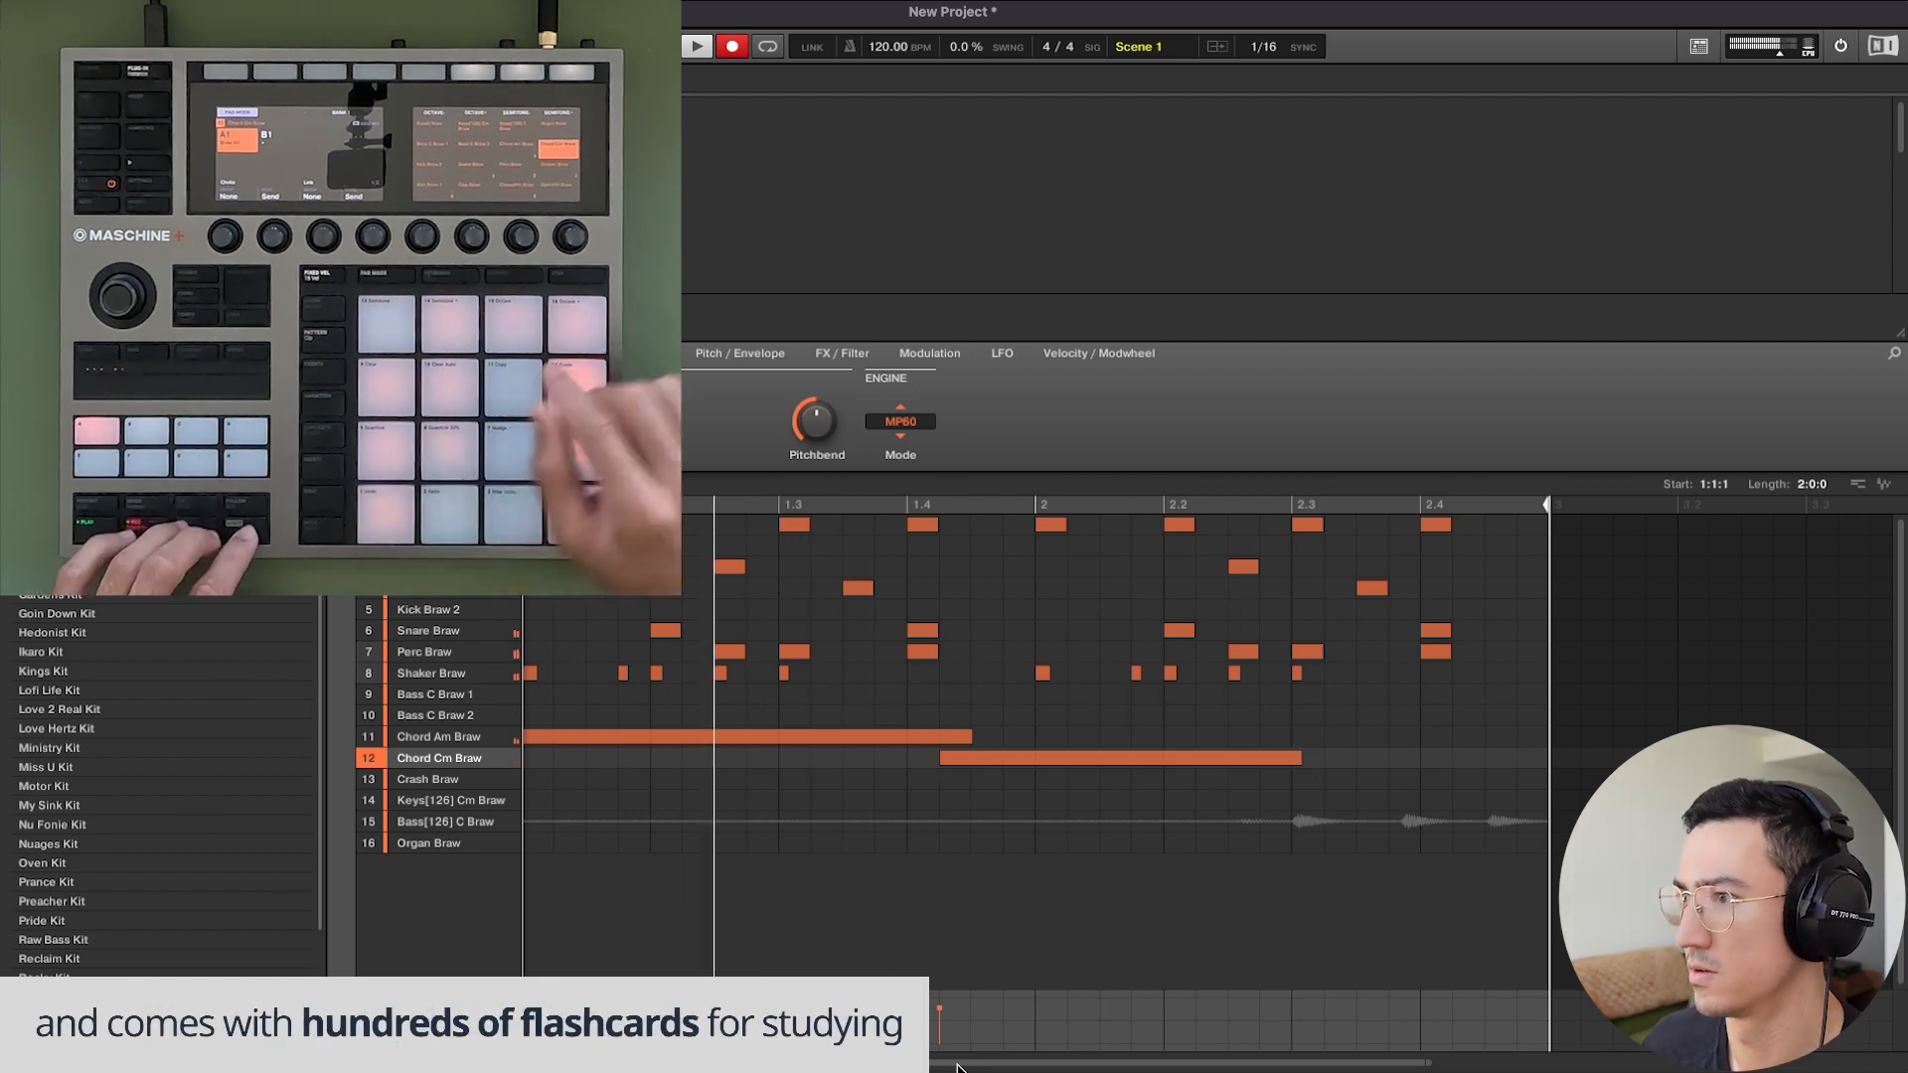
# Move the Chord Cm Braw note to start at 1.4.3 and extend the second Bass C Braw 2 note to 2.4.
pyautogui.moveTo(966, 762); pyautogui.dragTo(998, 763)
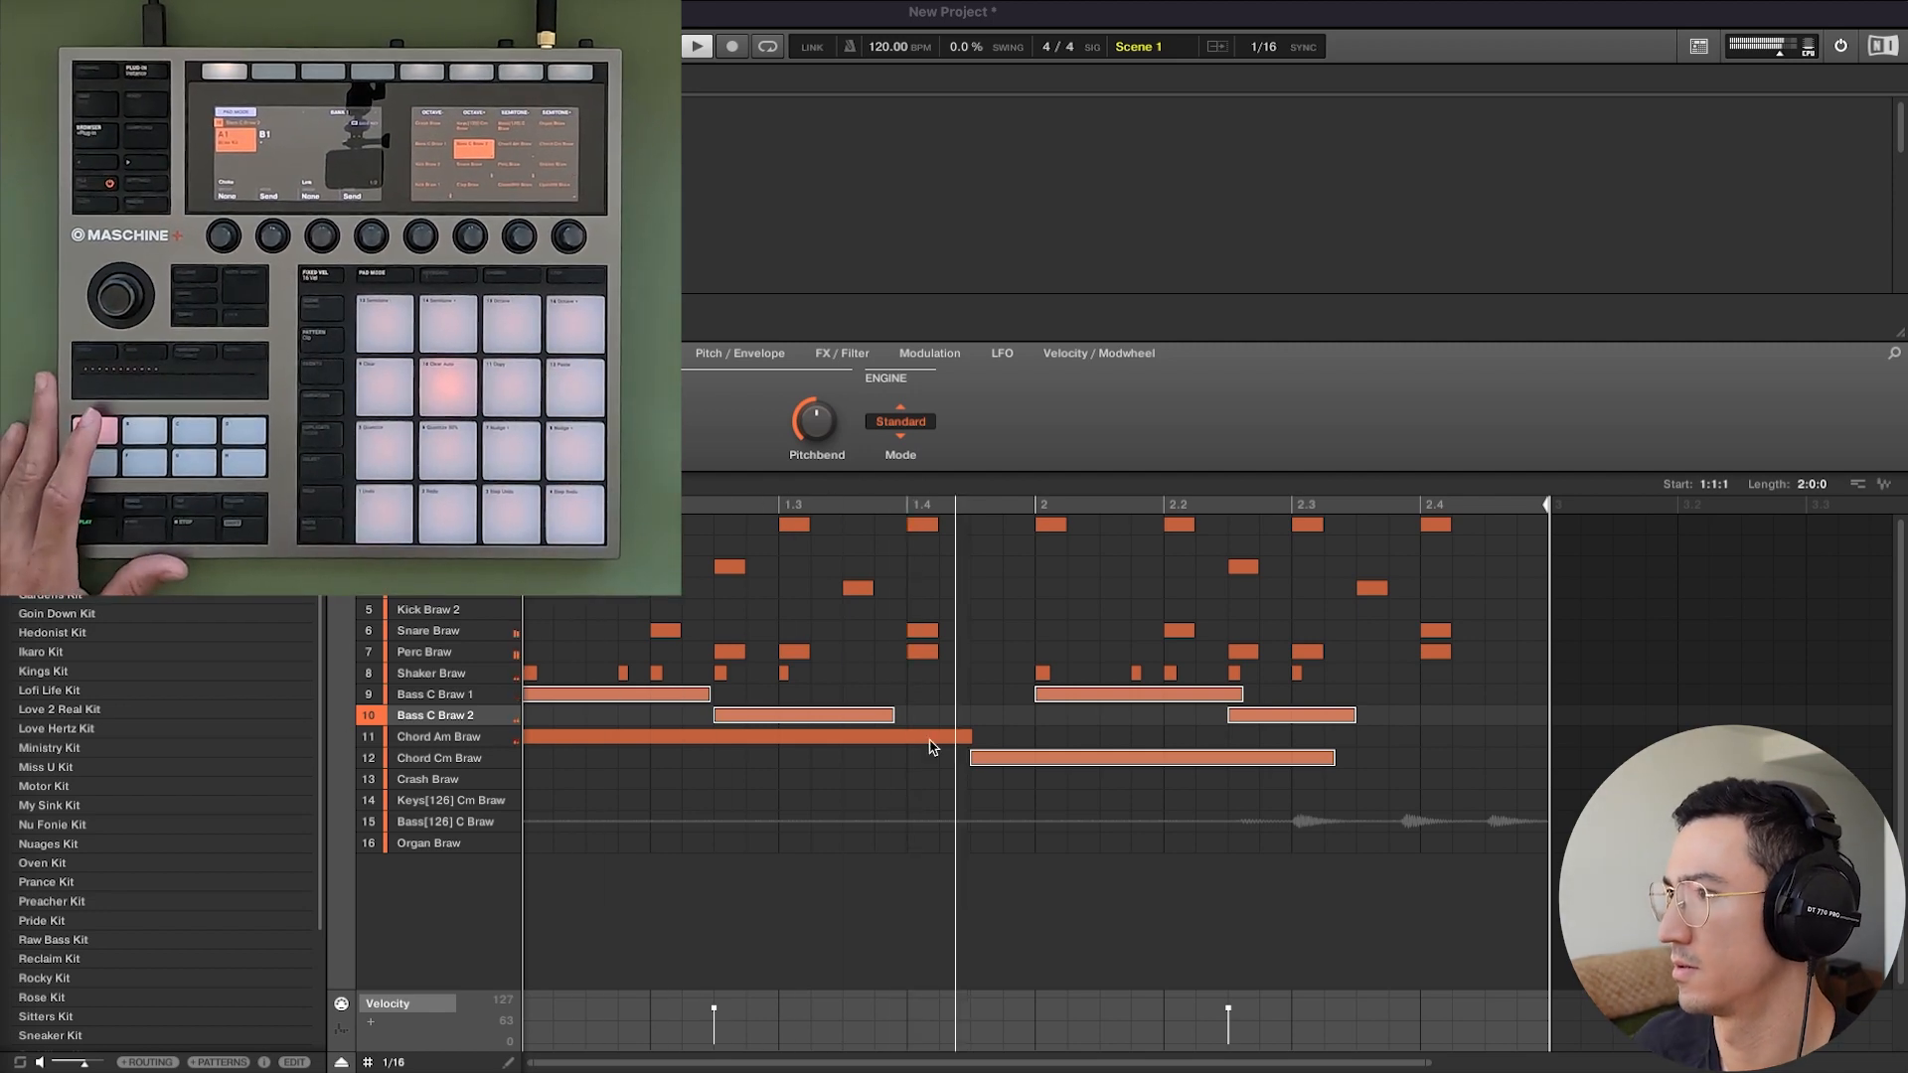
pyautogui.click(1351, 715)
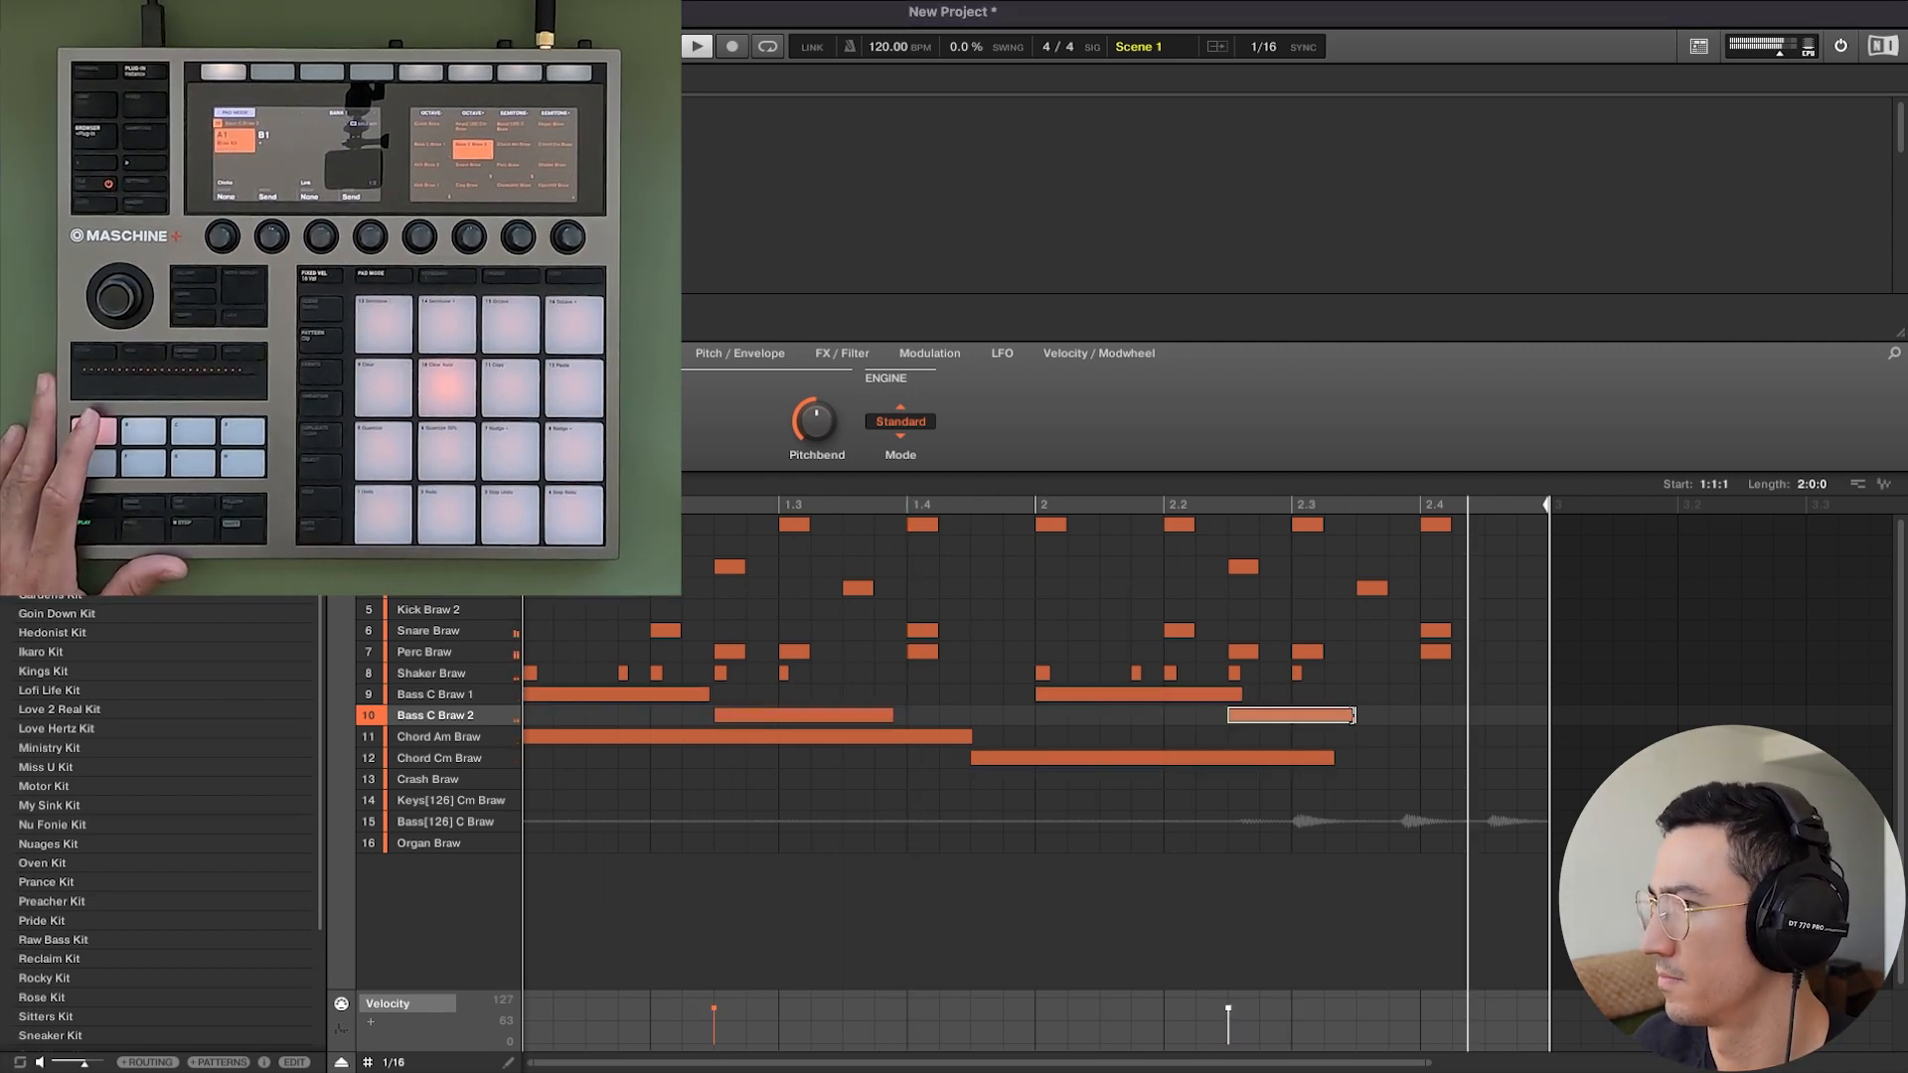
pyautogui.moveTo(1351, 715); pyautogui.dragTo(1419, 717)
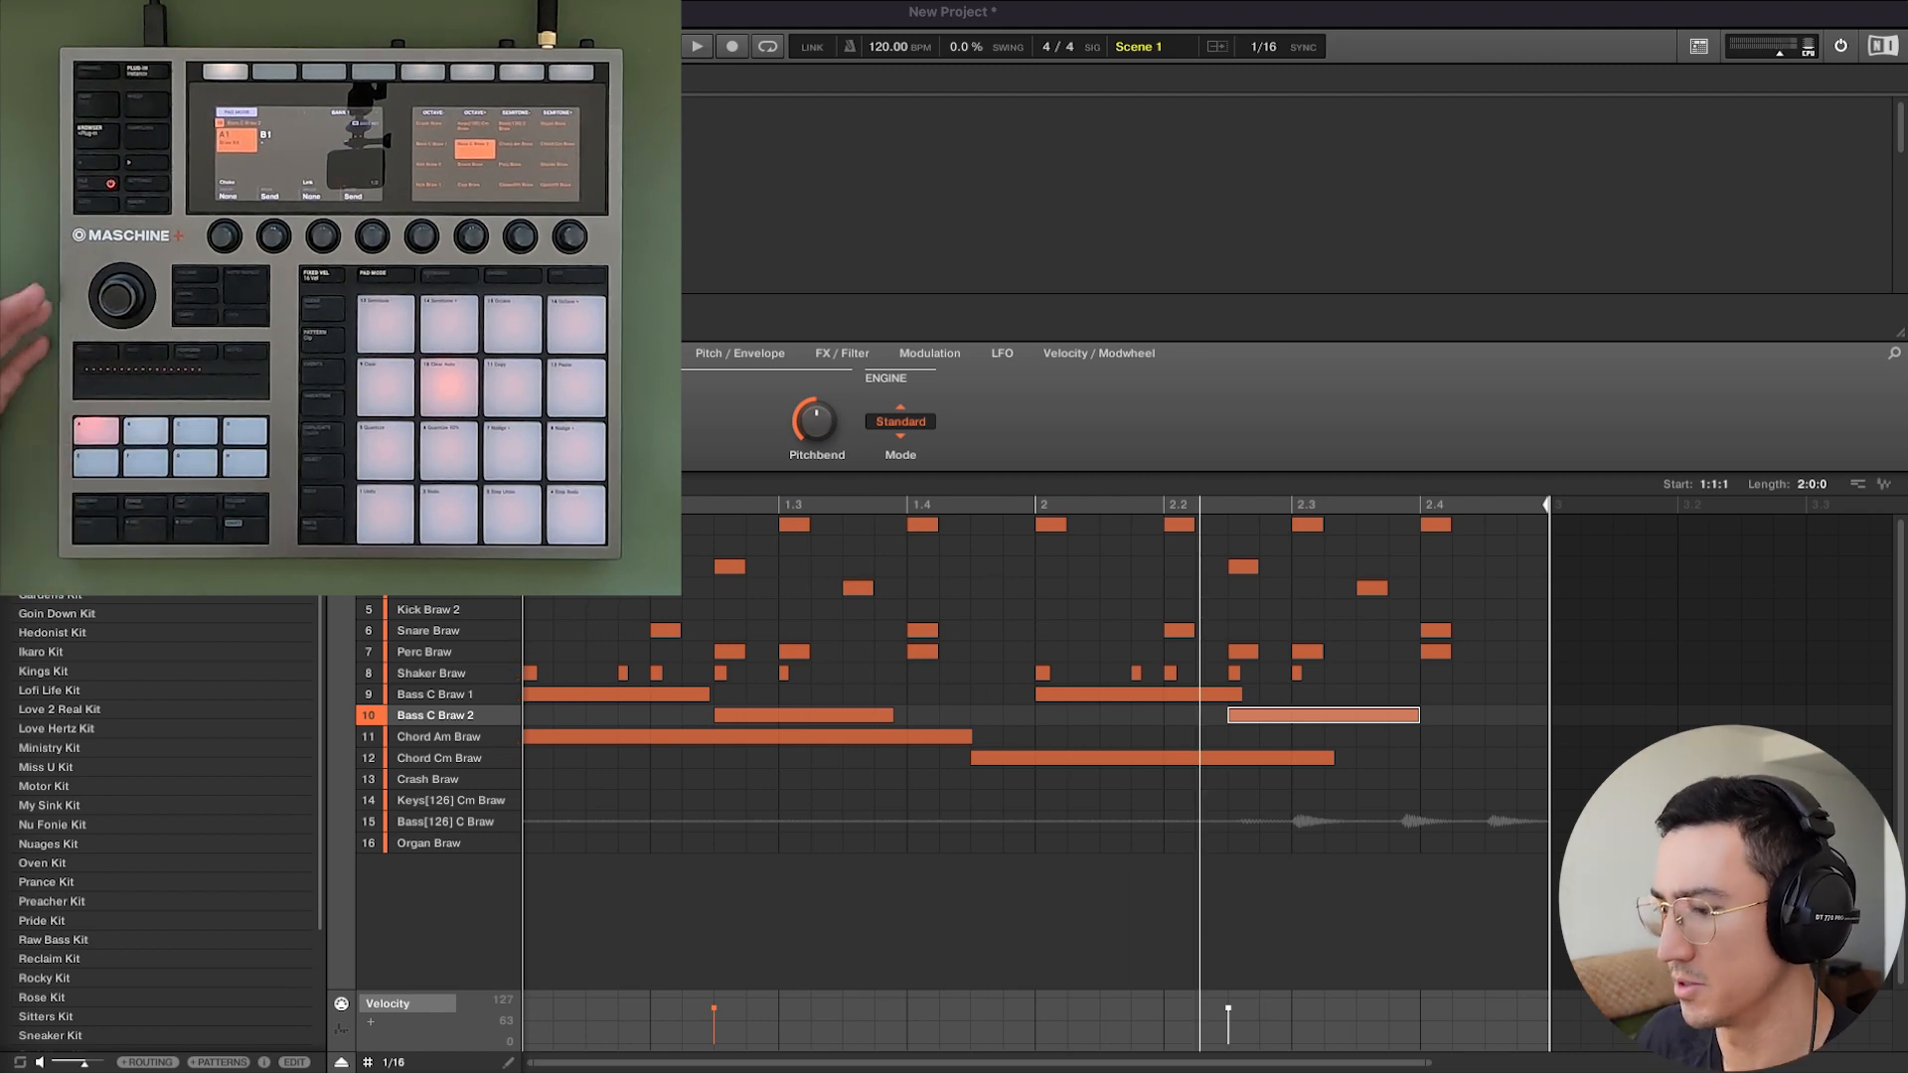
# Place the Bass[126] C Braw audio loop in the pattern and move the Clap Braw note to 2.4.
pyautogui.click(542, 831)
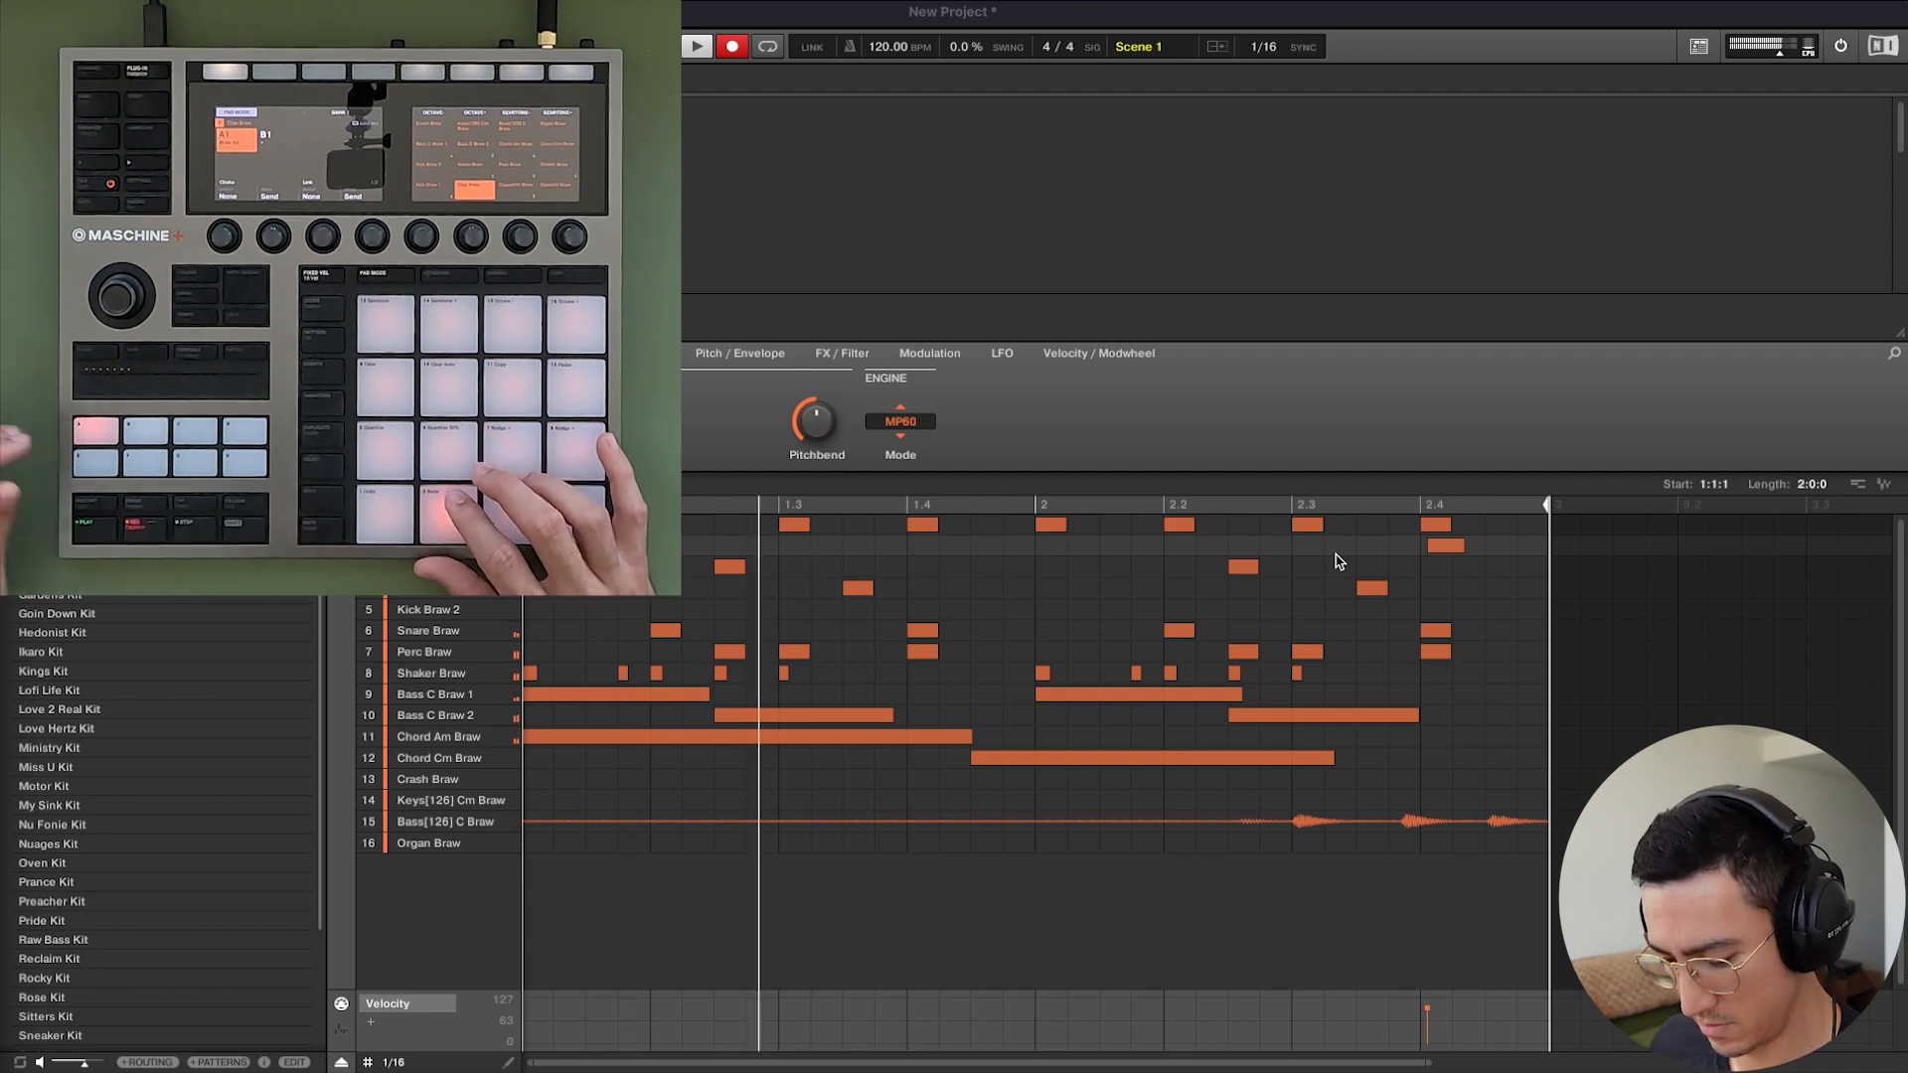
pyautogui.moveTo(1444, 547); pyautogui.dragTo(1427, 546)
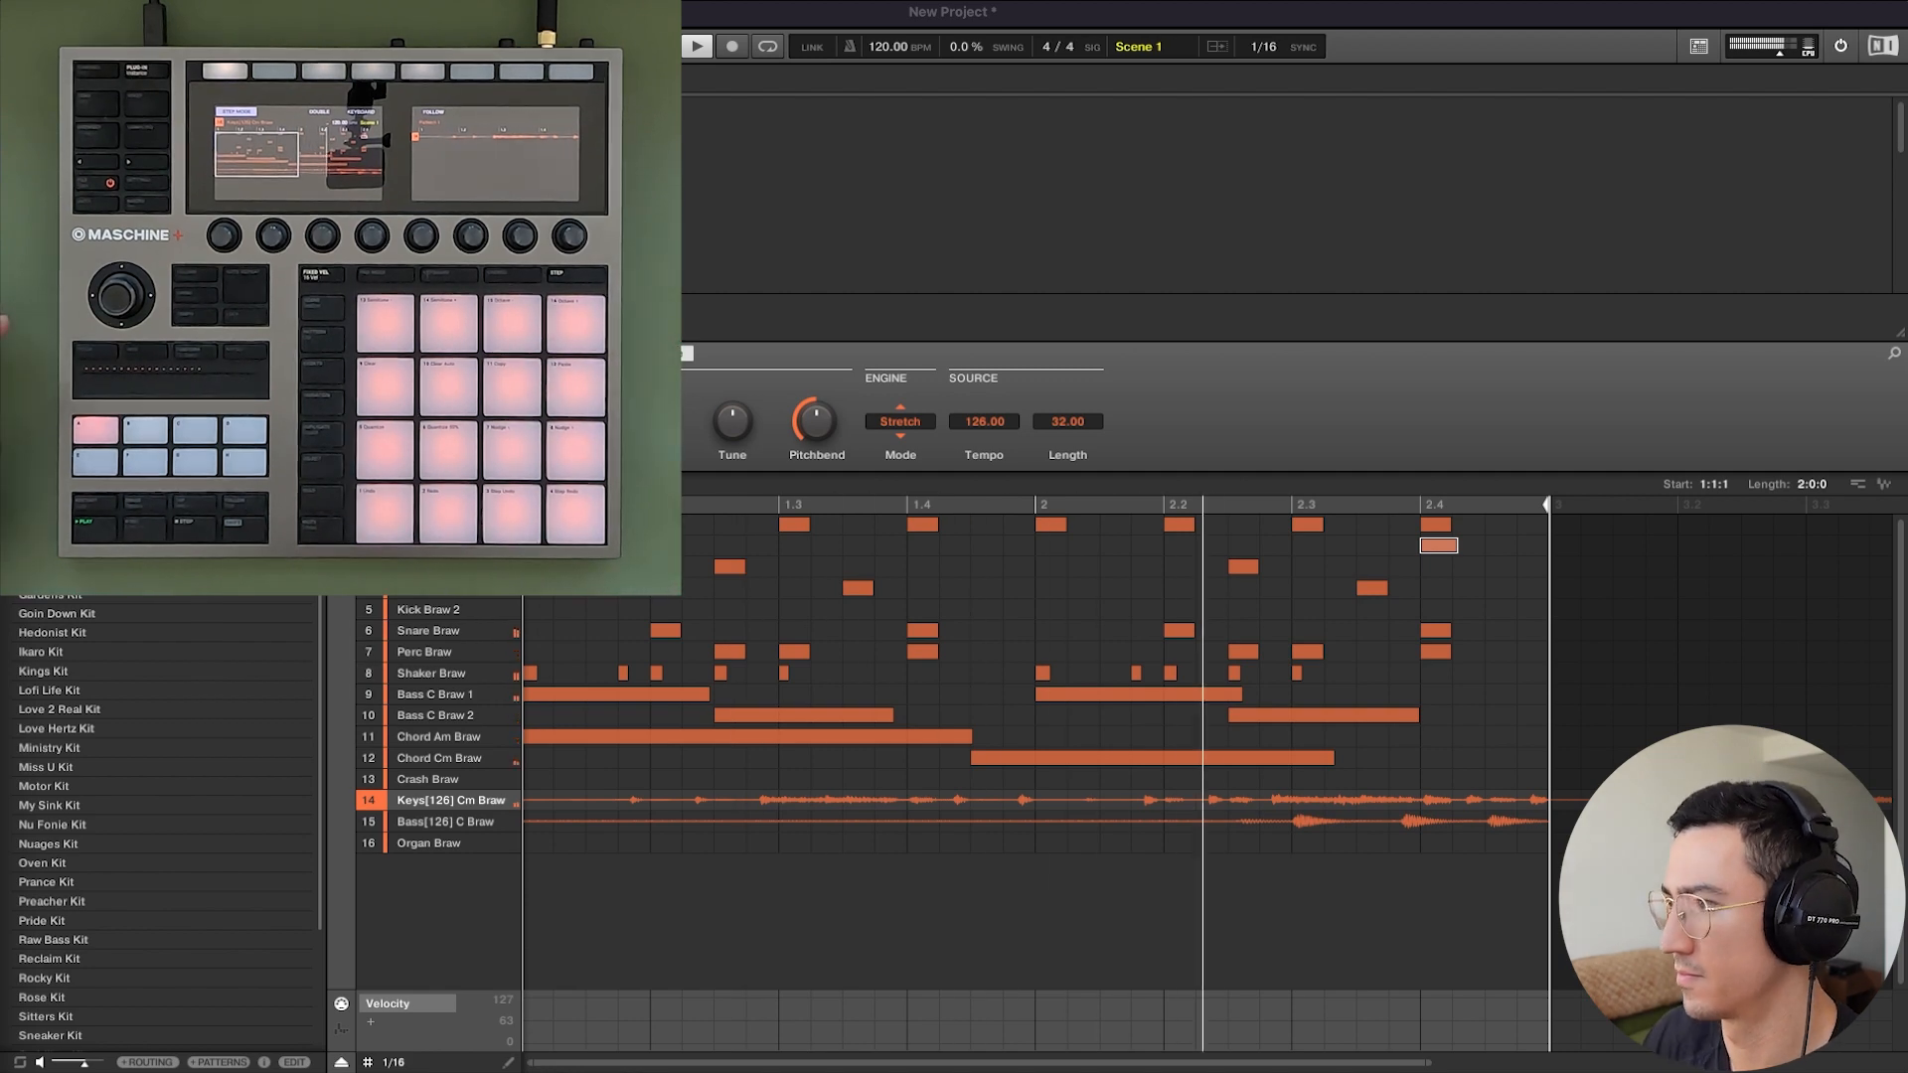
pyautogui.moveTo(1112, 1068); pyautogui.dragTo(1112, 1072)
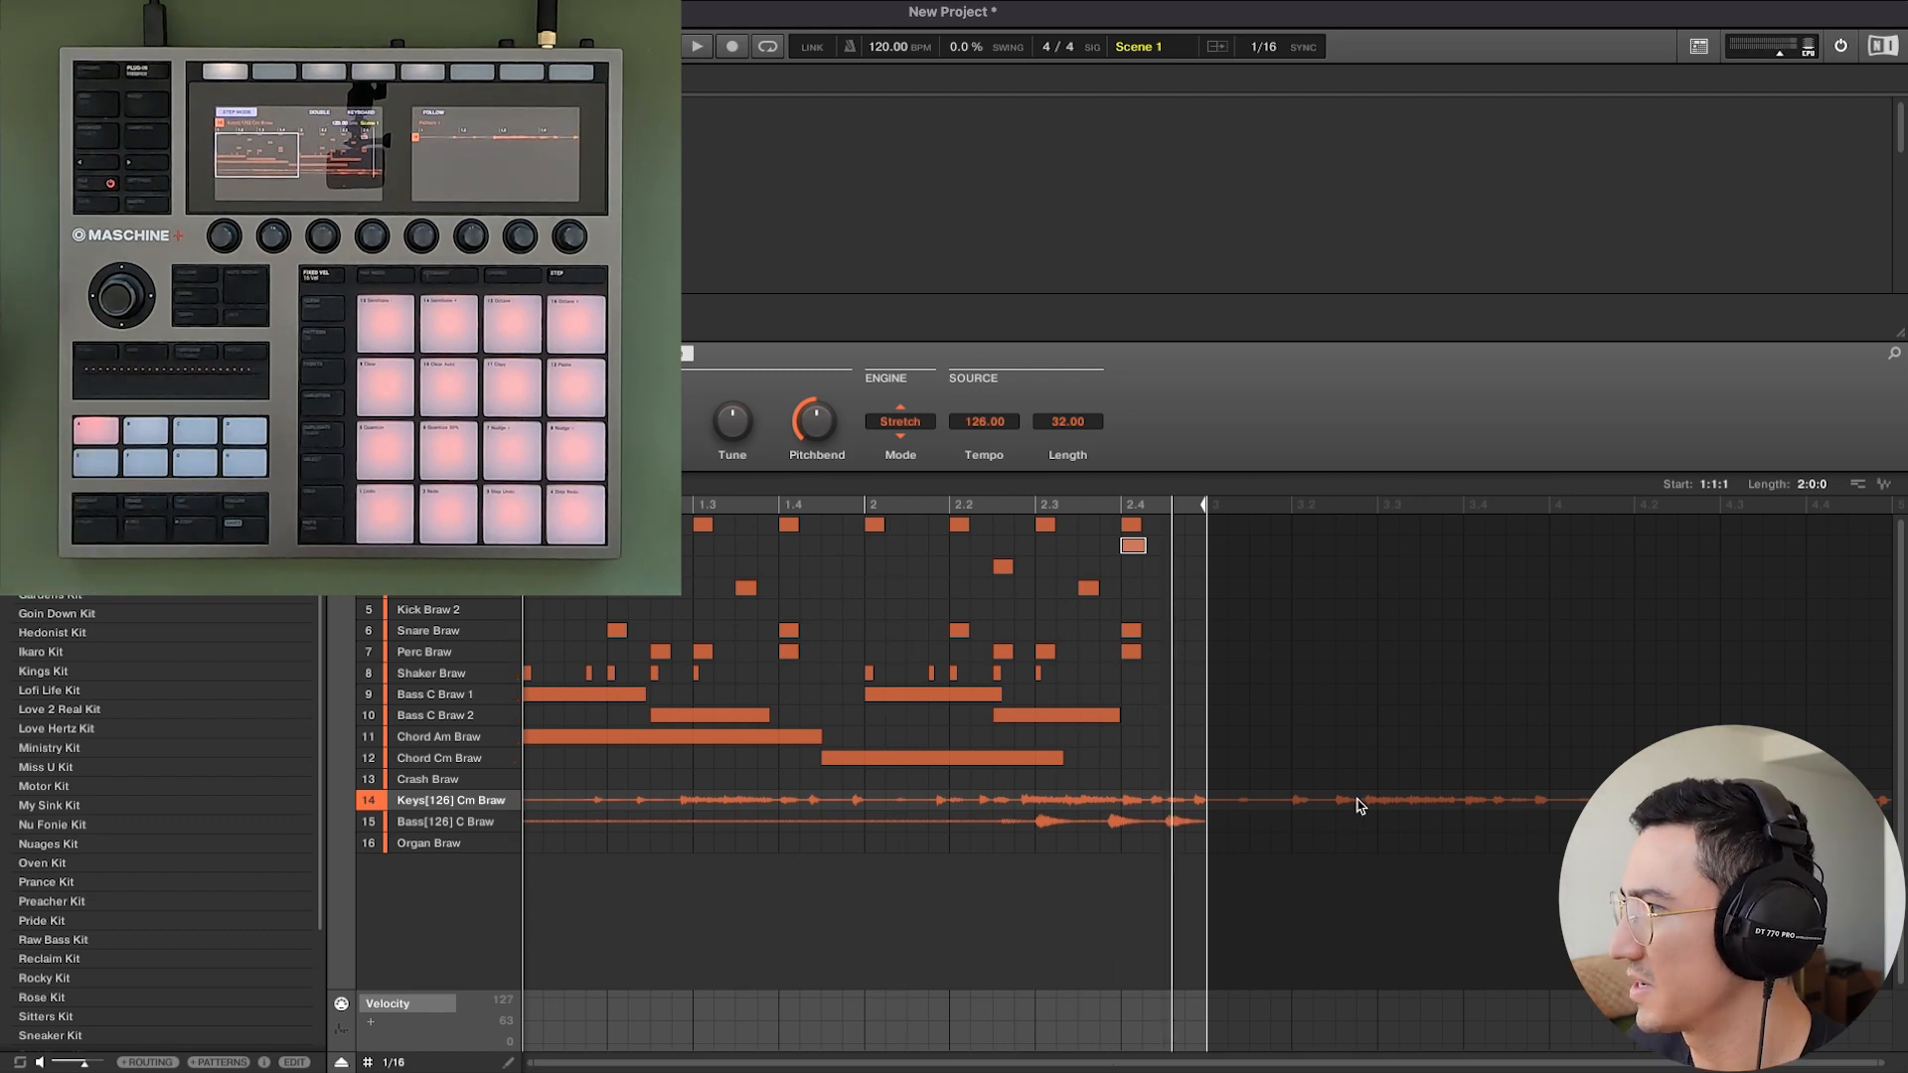
pyautogui.moveTo(1055, 1066); pyautogui.dragTo(1055, 1055)
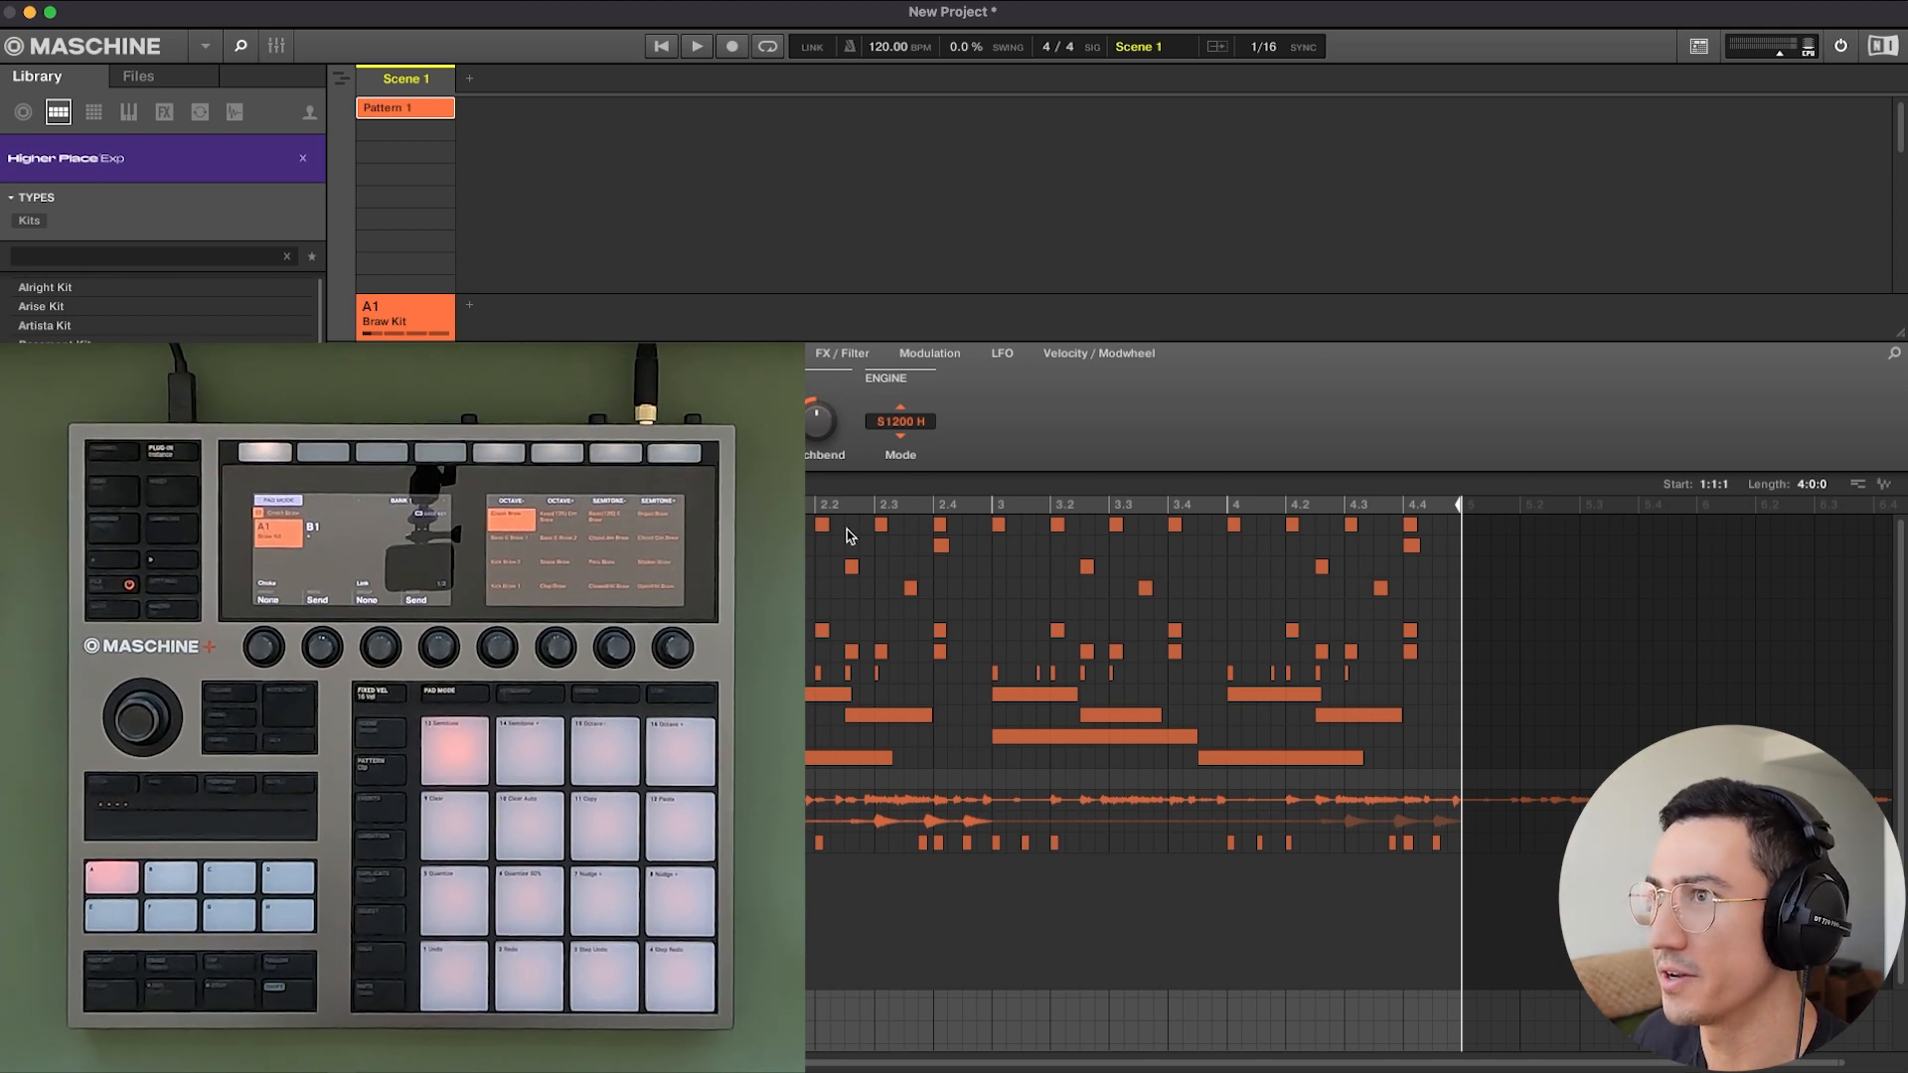
# Duplicate Pattern 1 three times in Scene 1 and delete all Kick Braw 1 notes from the original pattern.
pyautogui.moveTo(422, 109); pyautogui.dragTo(421, 174)
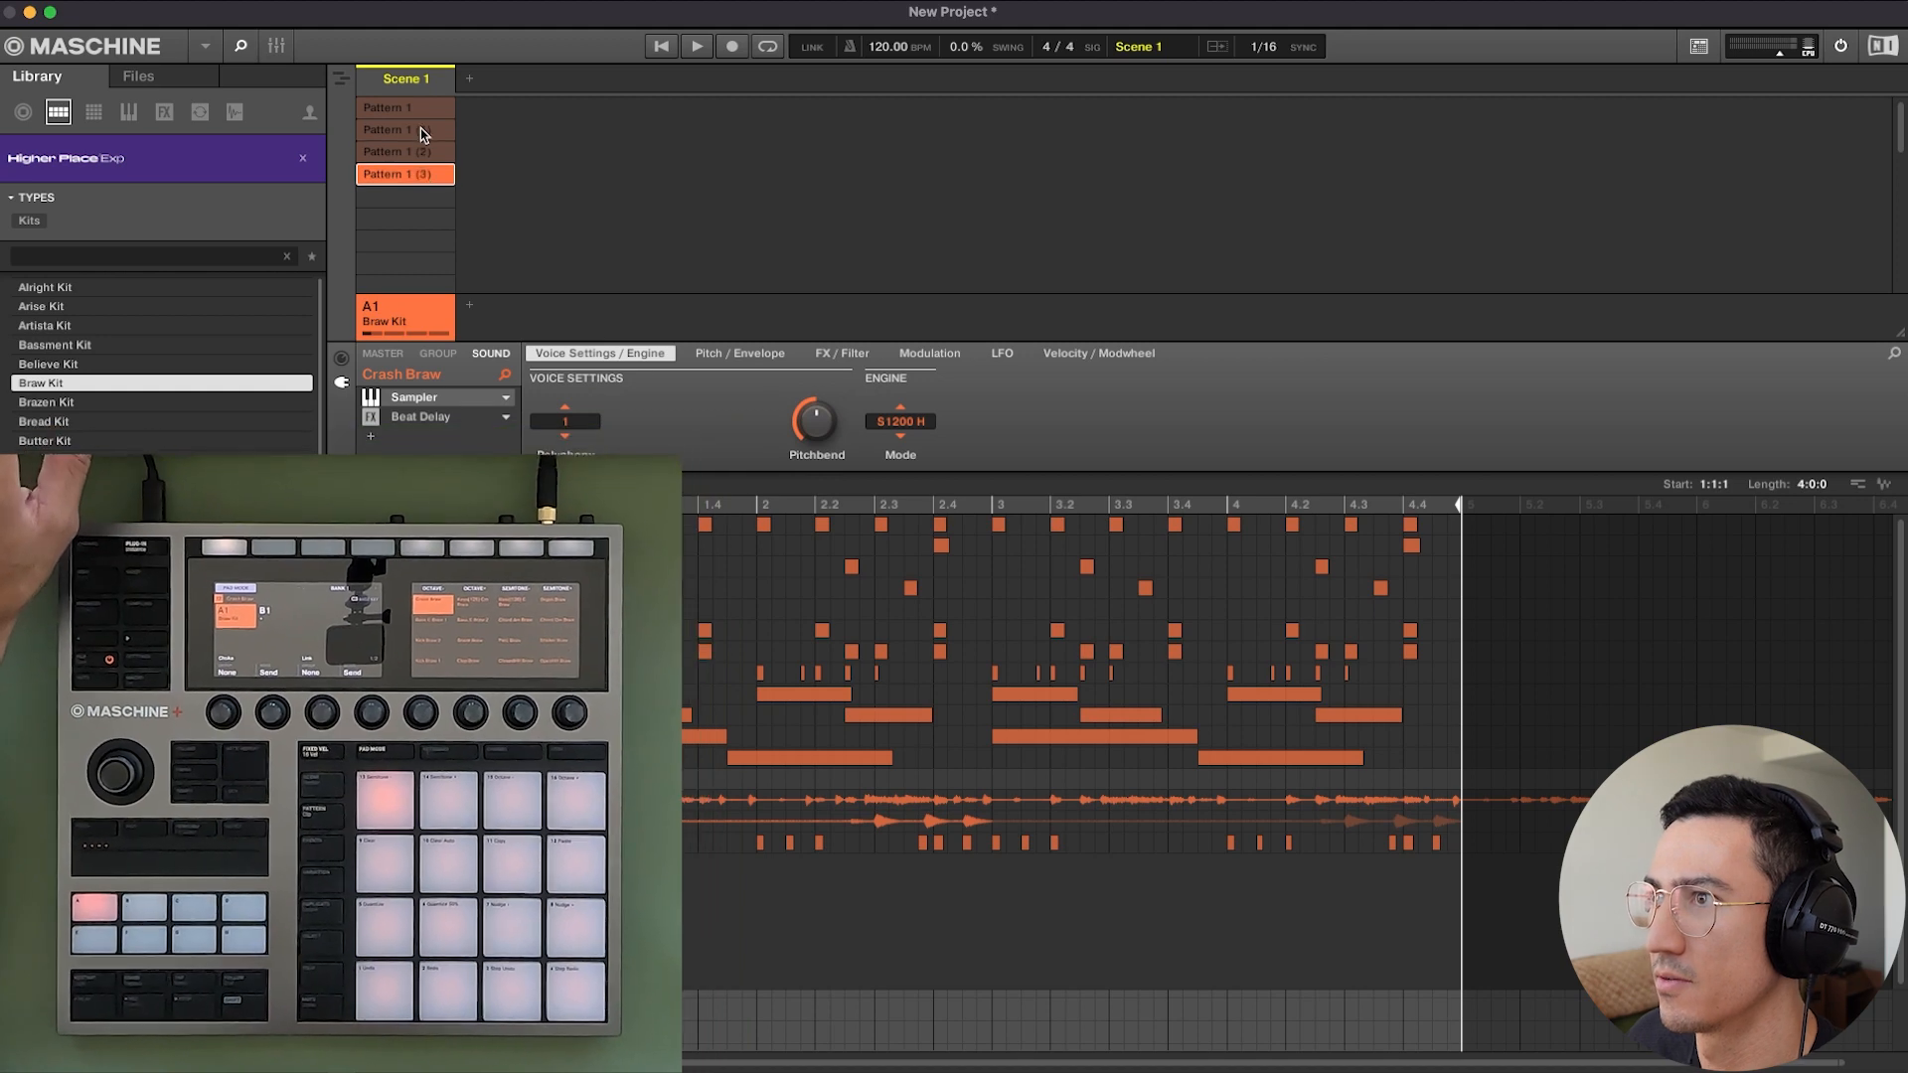
pyautogui.click(428, 111)
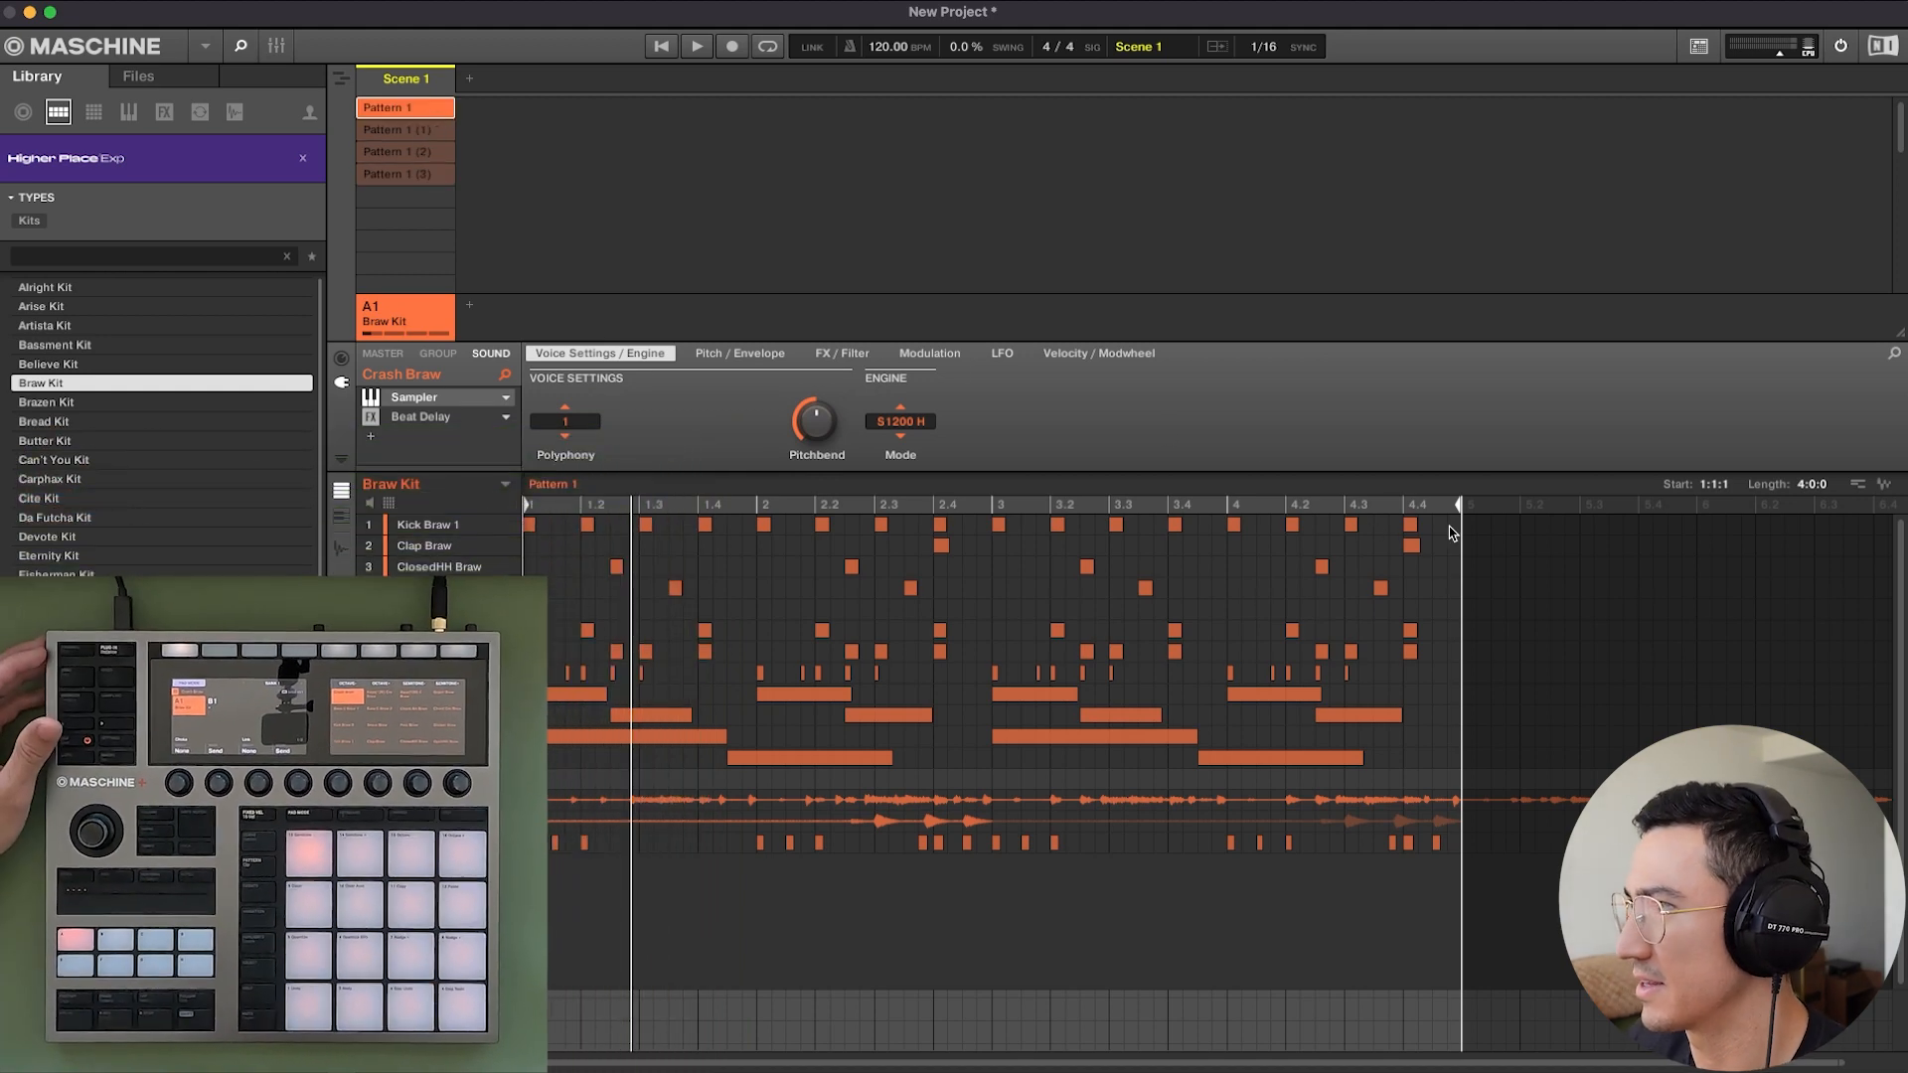
pyautogui.moveTo(1449, 519); pyautogui.dragTo(464, 529)
pyautogui.press('Delete')
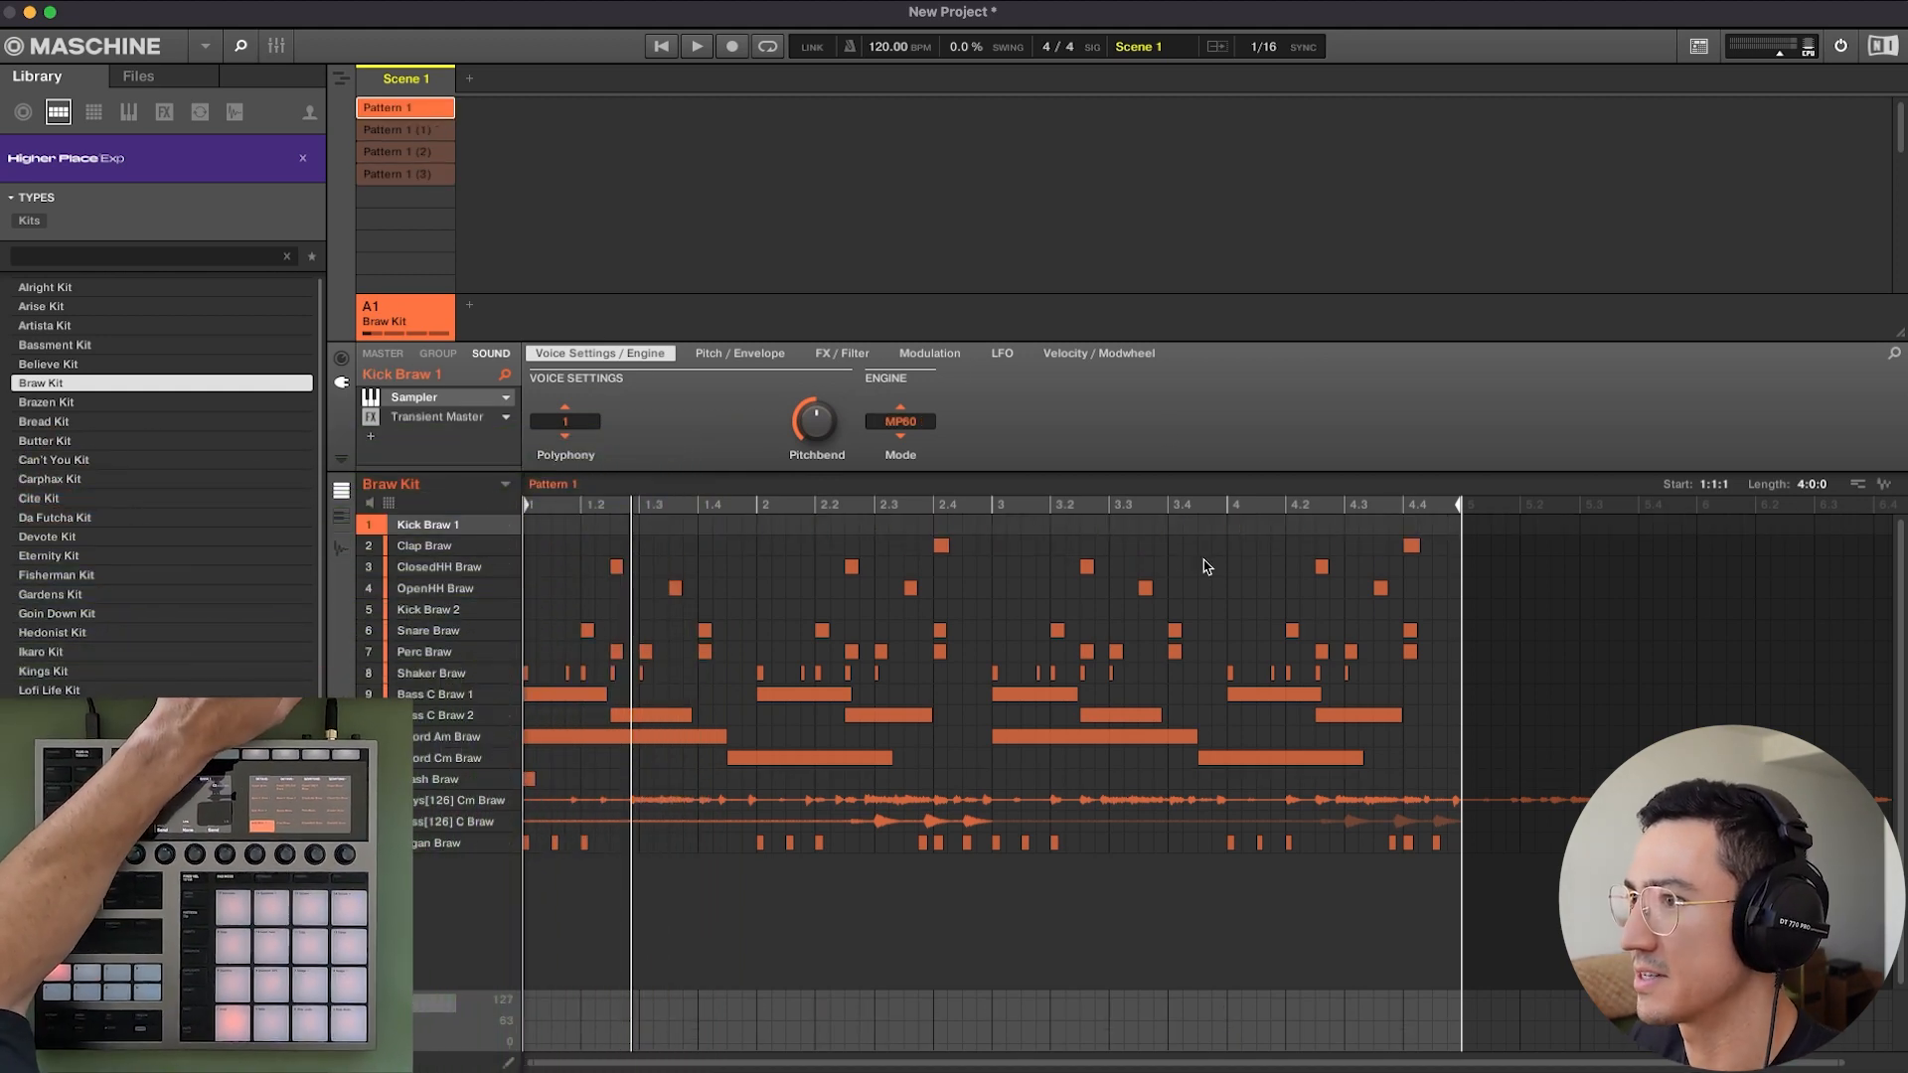
# Delete the Keys[126] Cm Braw and Bass[126] C Braw loops from Pattern 1 and play the stripped-down pattern.
pyautogui.click(1195, 807)
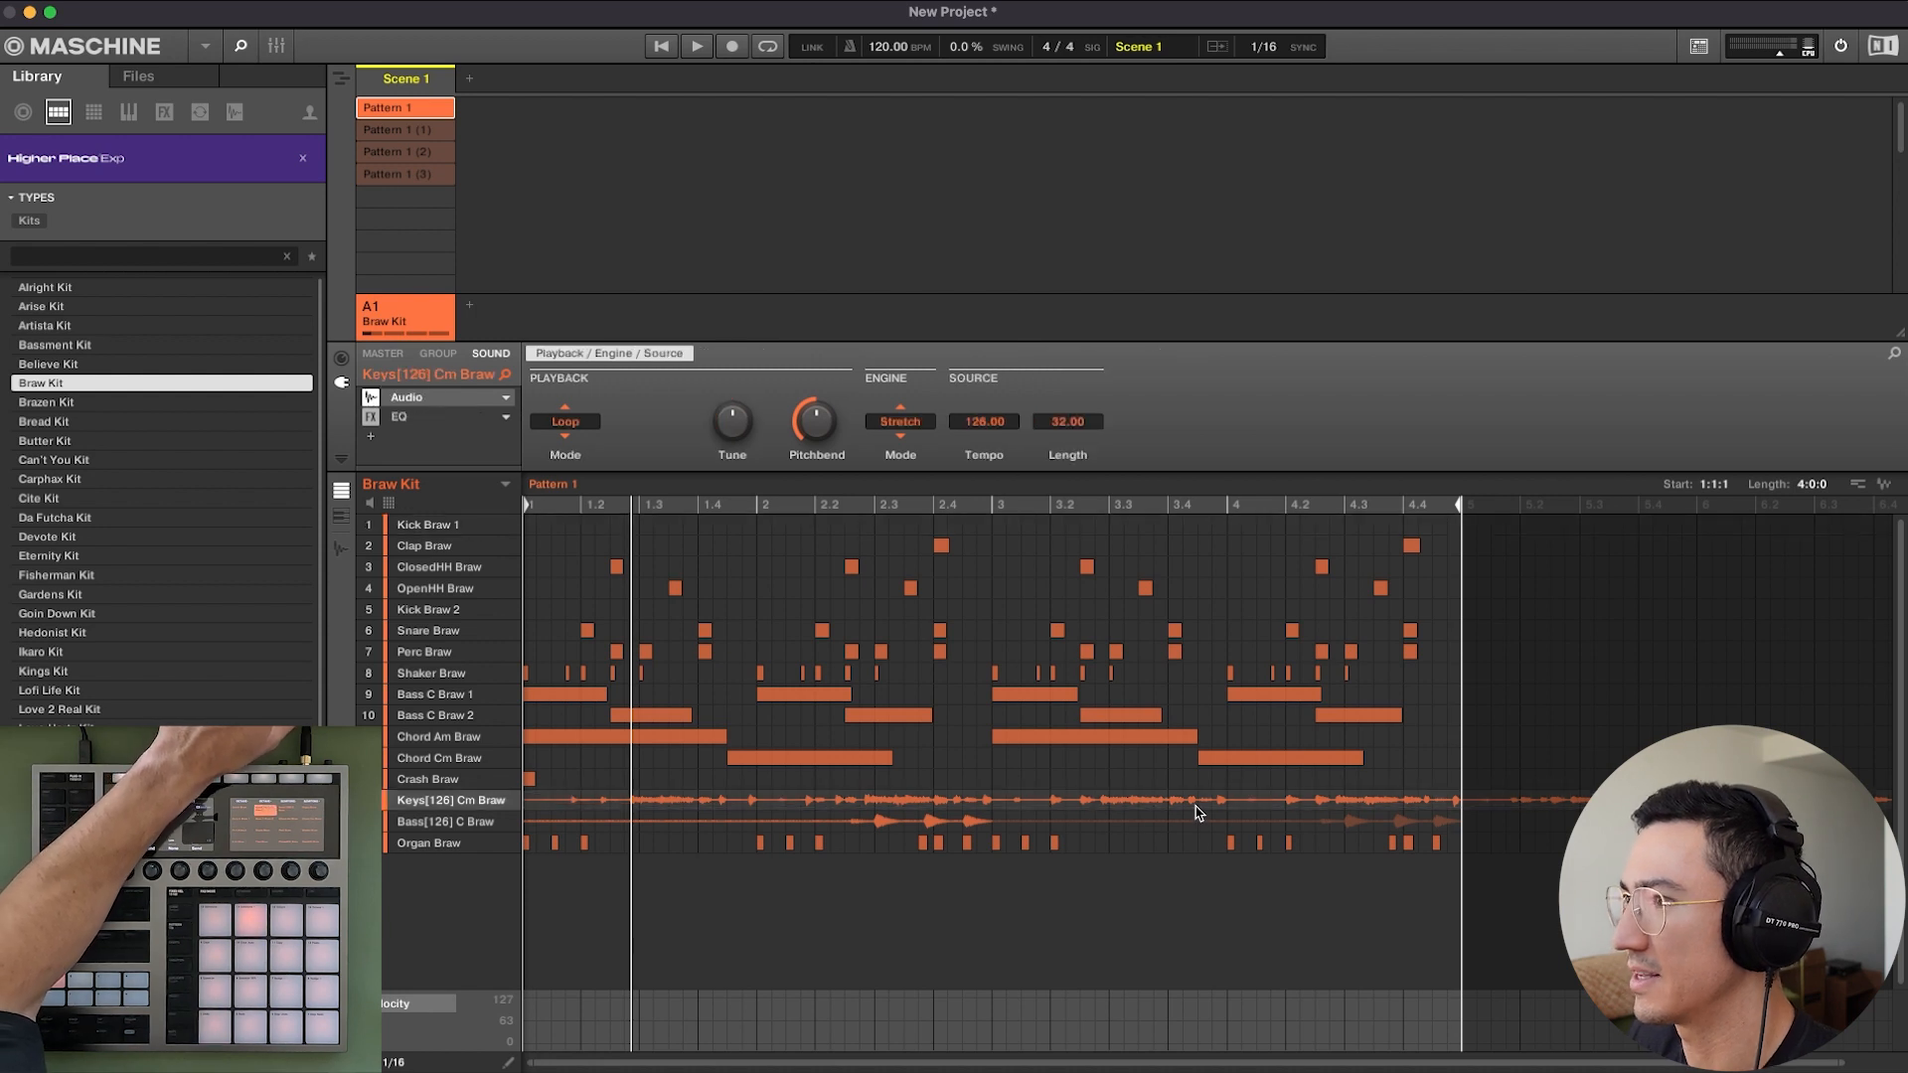
pyautogui.press('Delete')
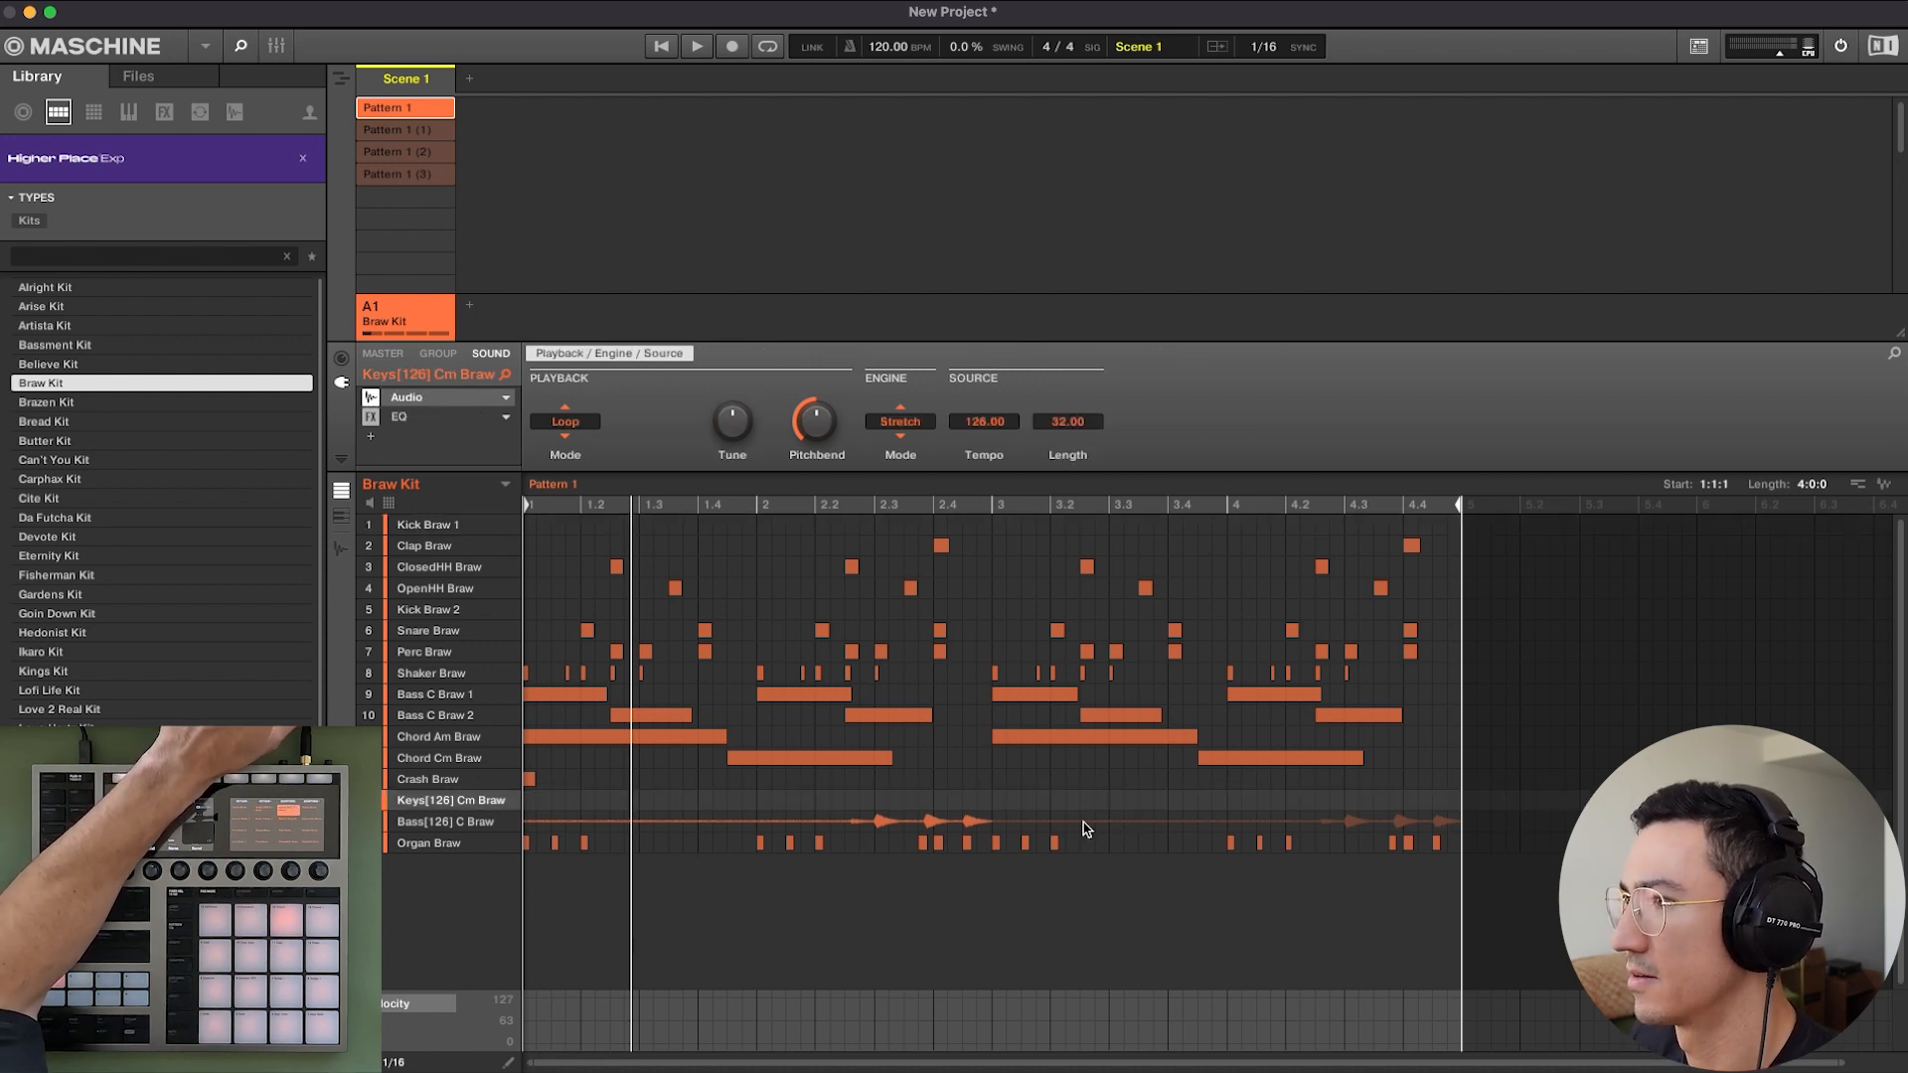
pyautogui.click(1086, 828)
pyautogui.press('Delete')
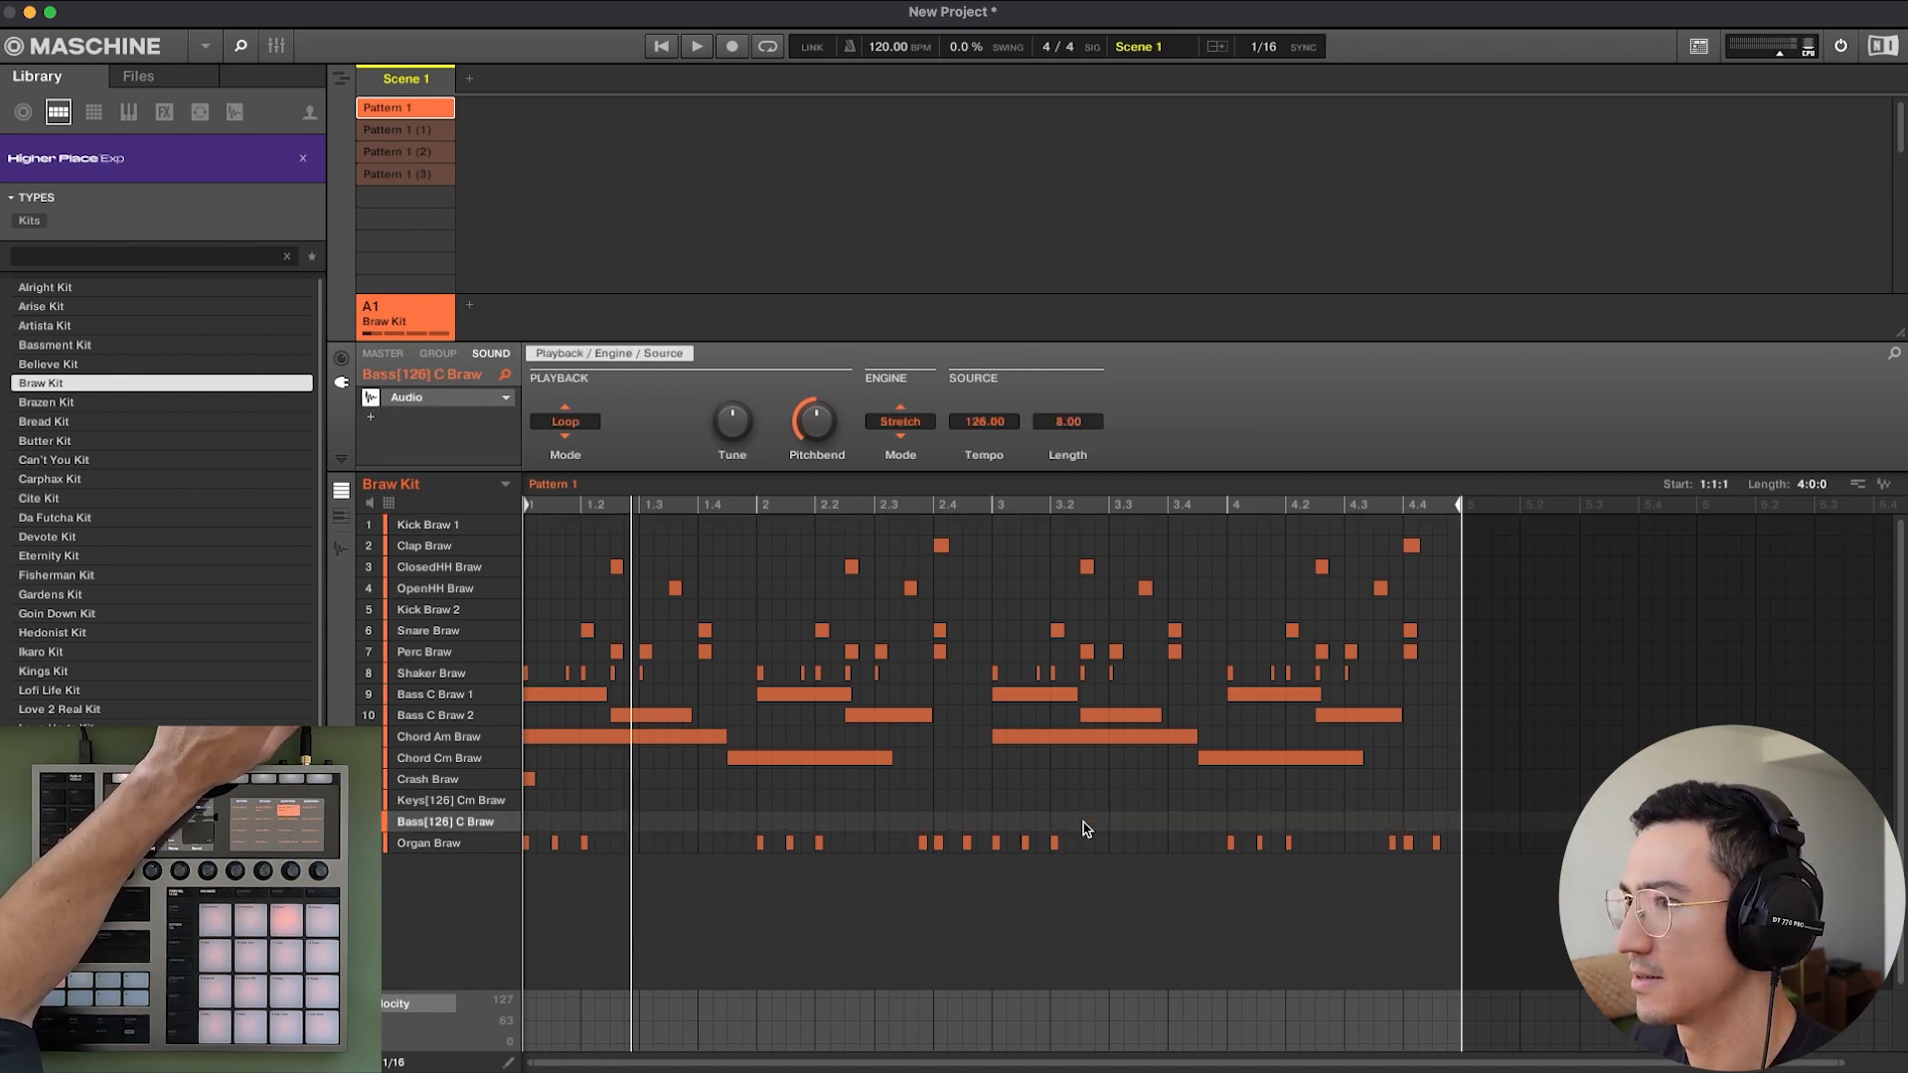
pyautogui.press('space')
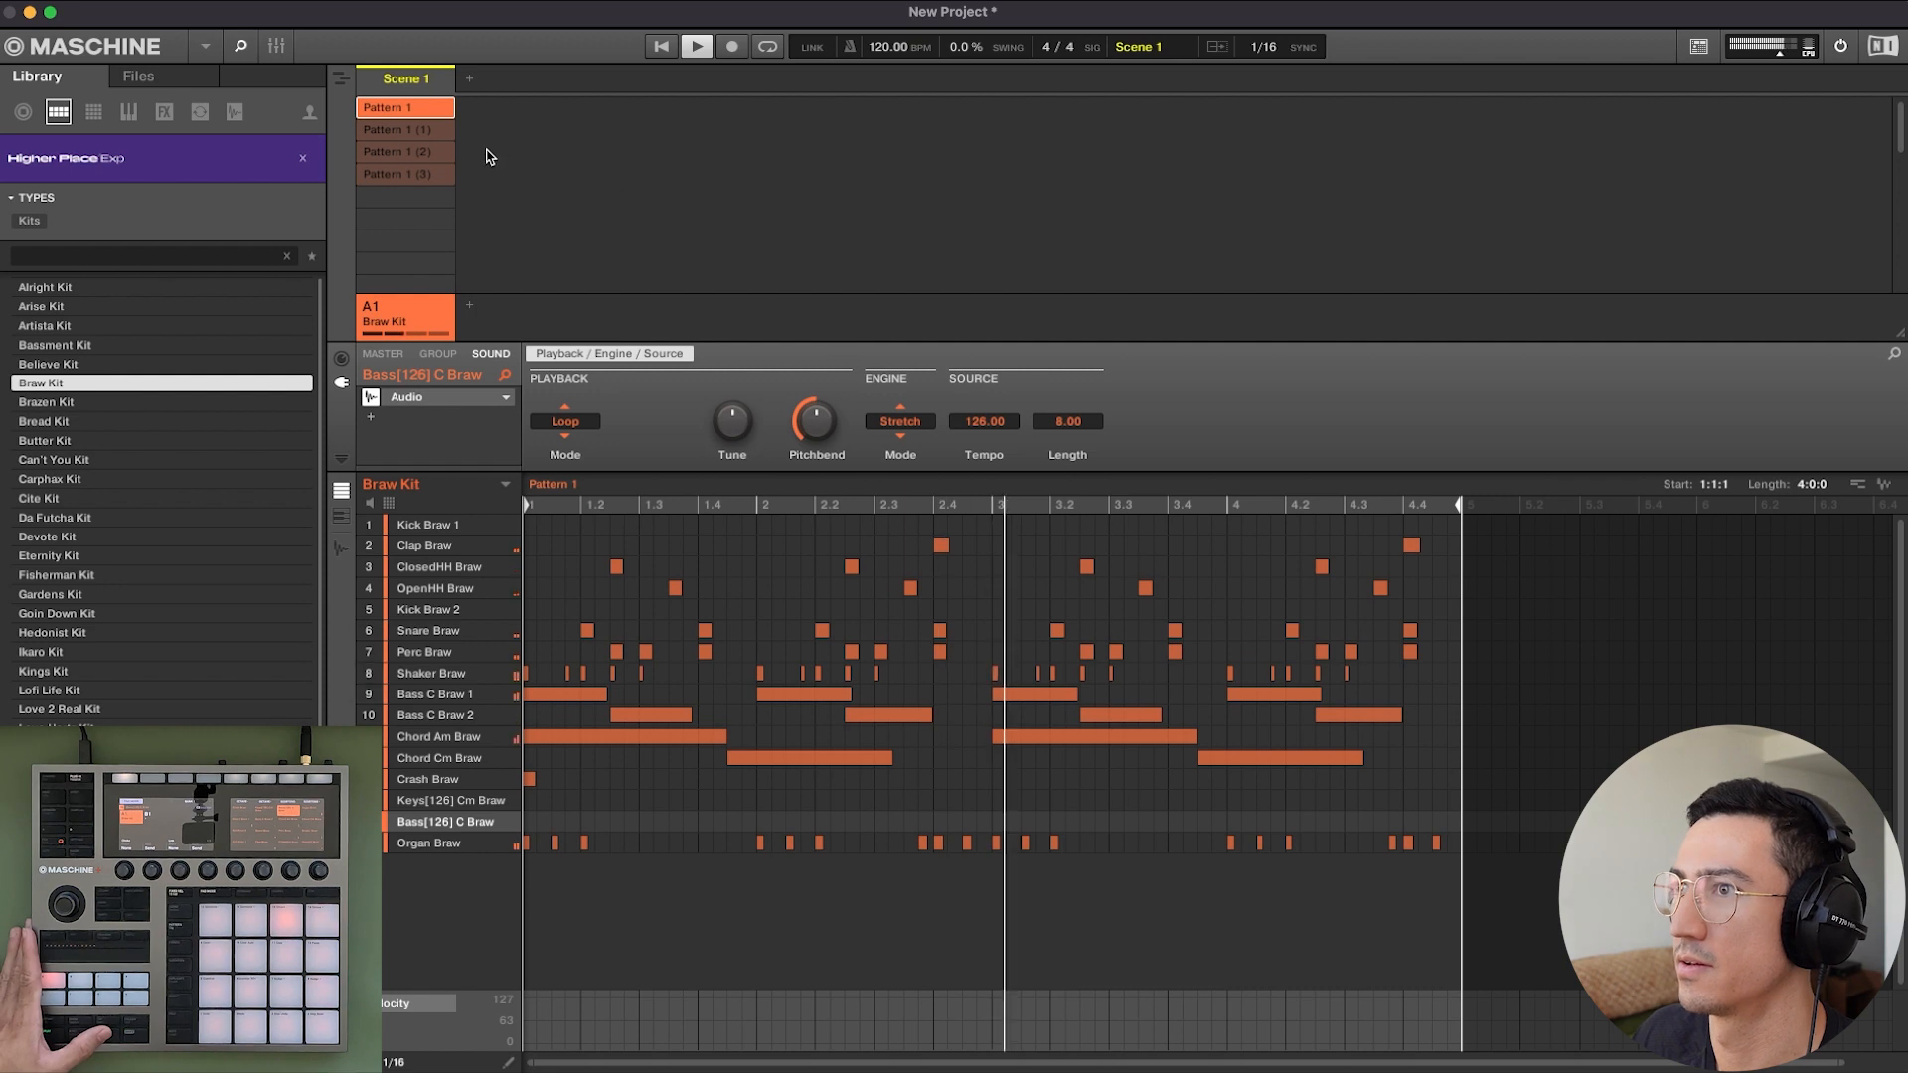
pyautogui.press('space')
# Delete the Keys[126] Cm Braw loop from Pattern 1 (1), keeping its kick and bass loop.
pyautogui.click(431, 134)
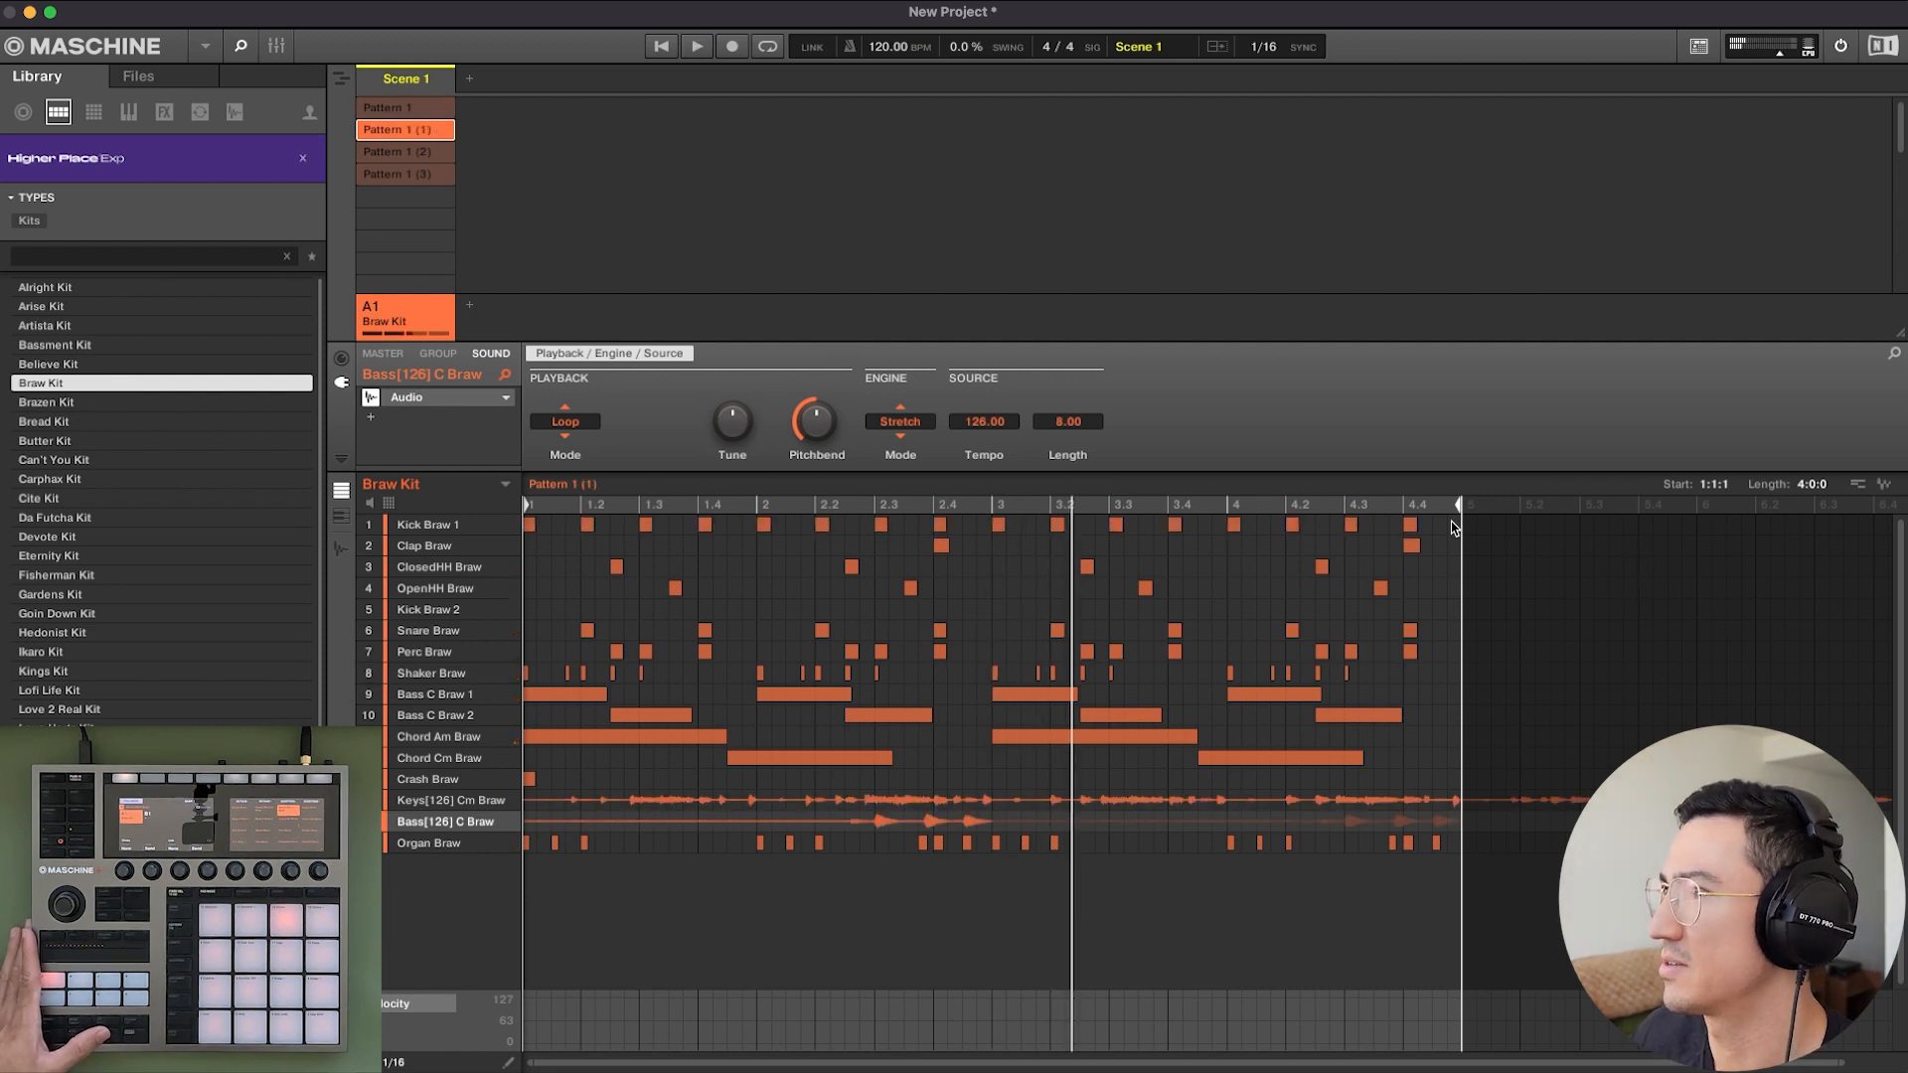
pyautogui.click(1396, 800)
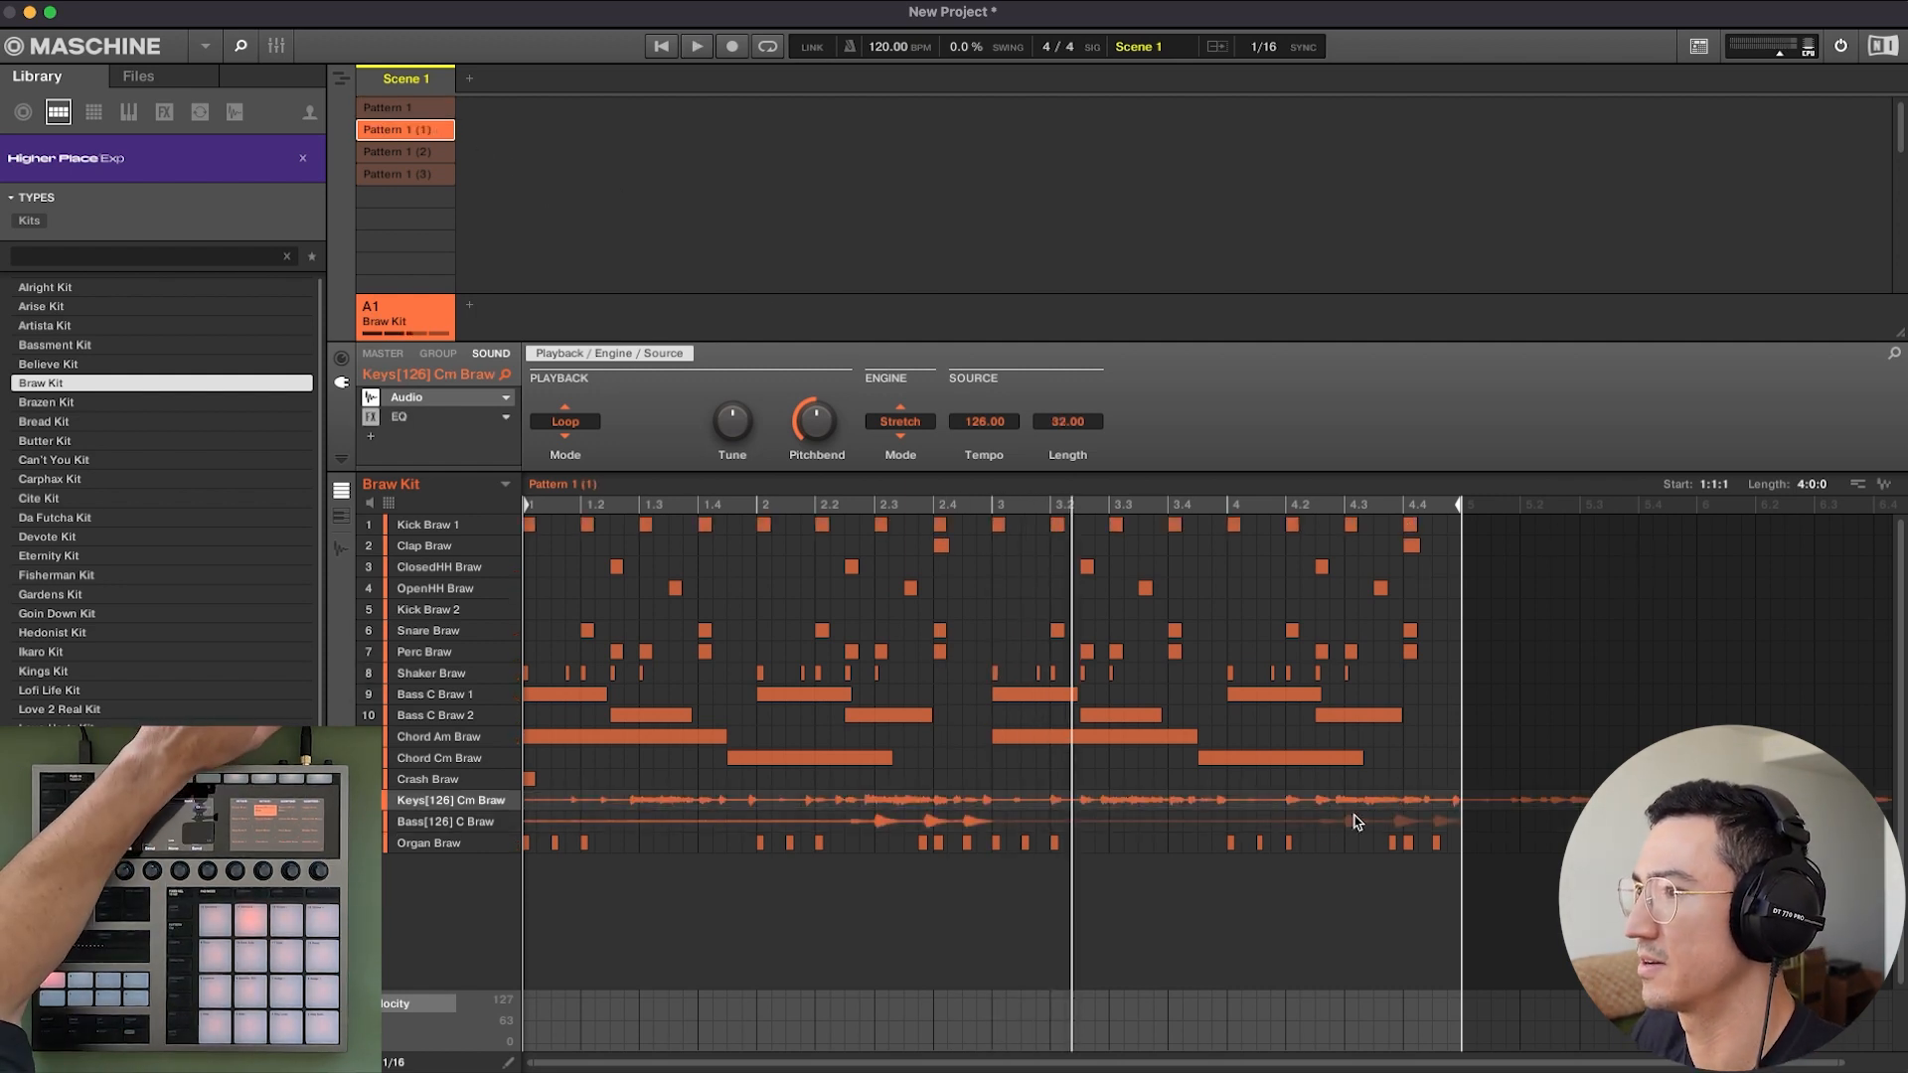
pyautogui.click(1305, 798)
pyautogui.press('Delete')
pyautogui.click(1305, 825)
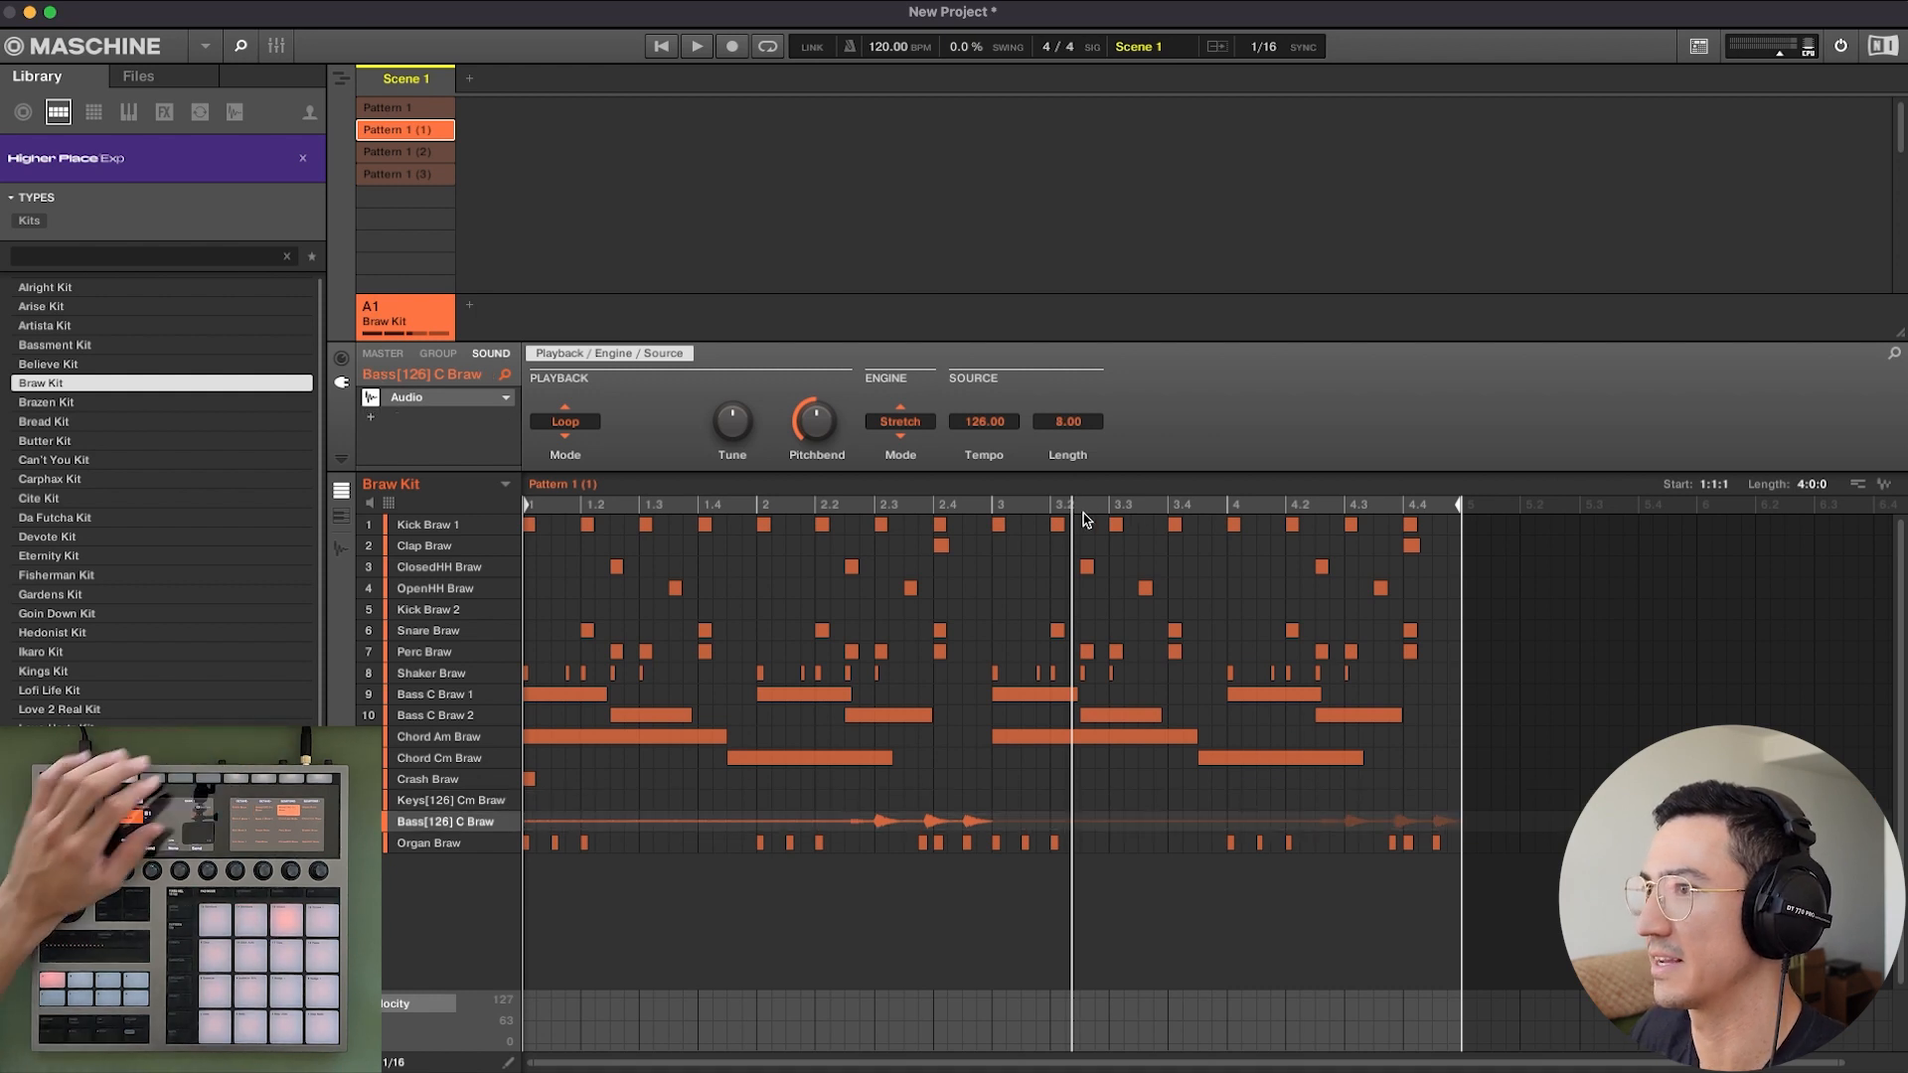
# Play Pattern 1, Pattern 1 (1) and Pattern 1 (2) in turn to compare the three variations.
pyautogui.press('space')
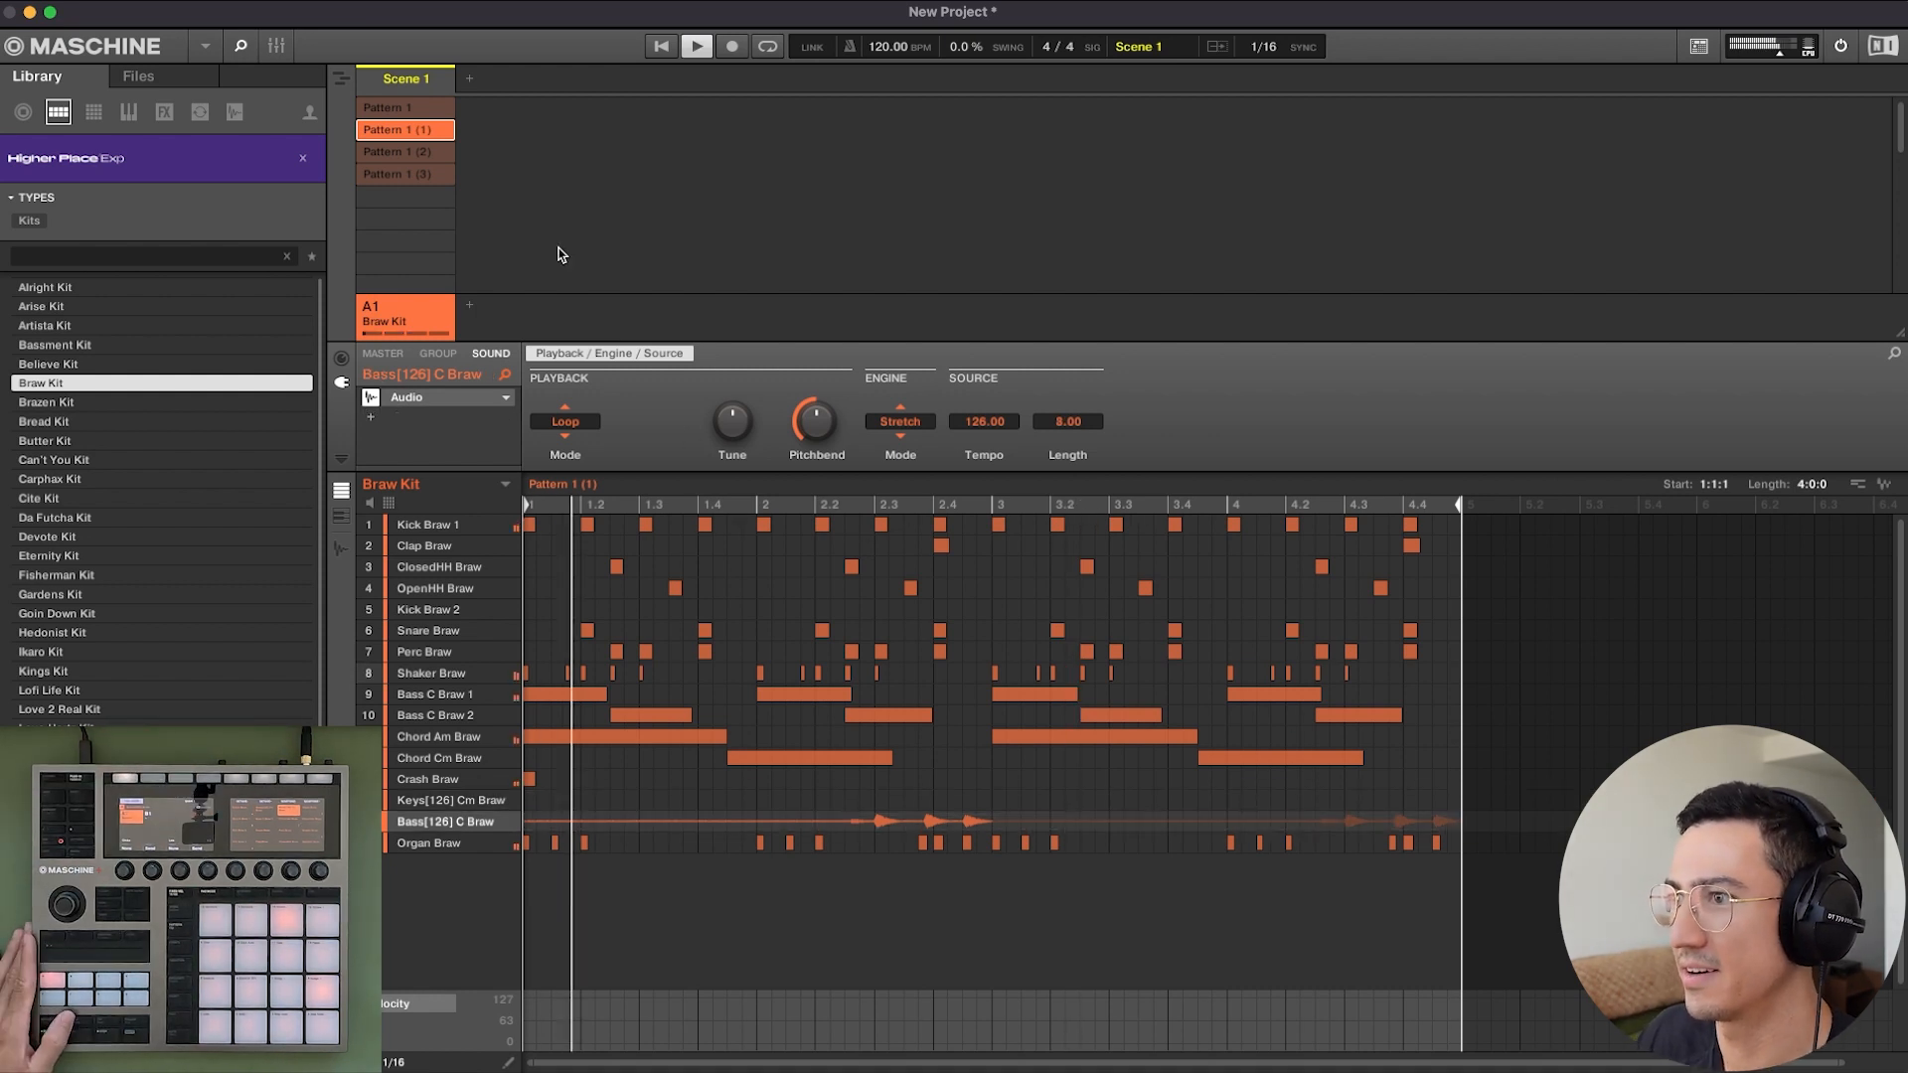
pyautogui.click(437, 112)
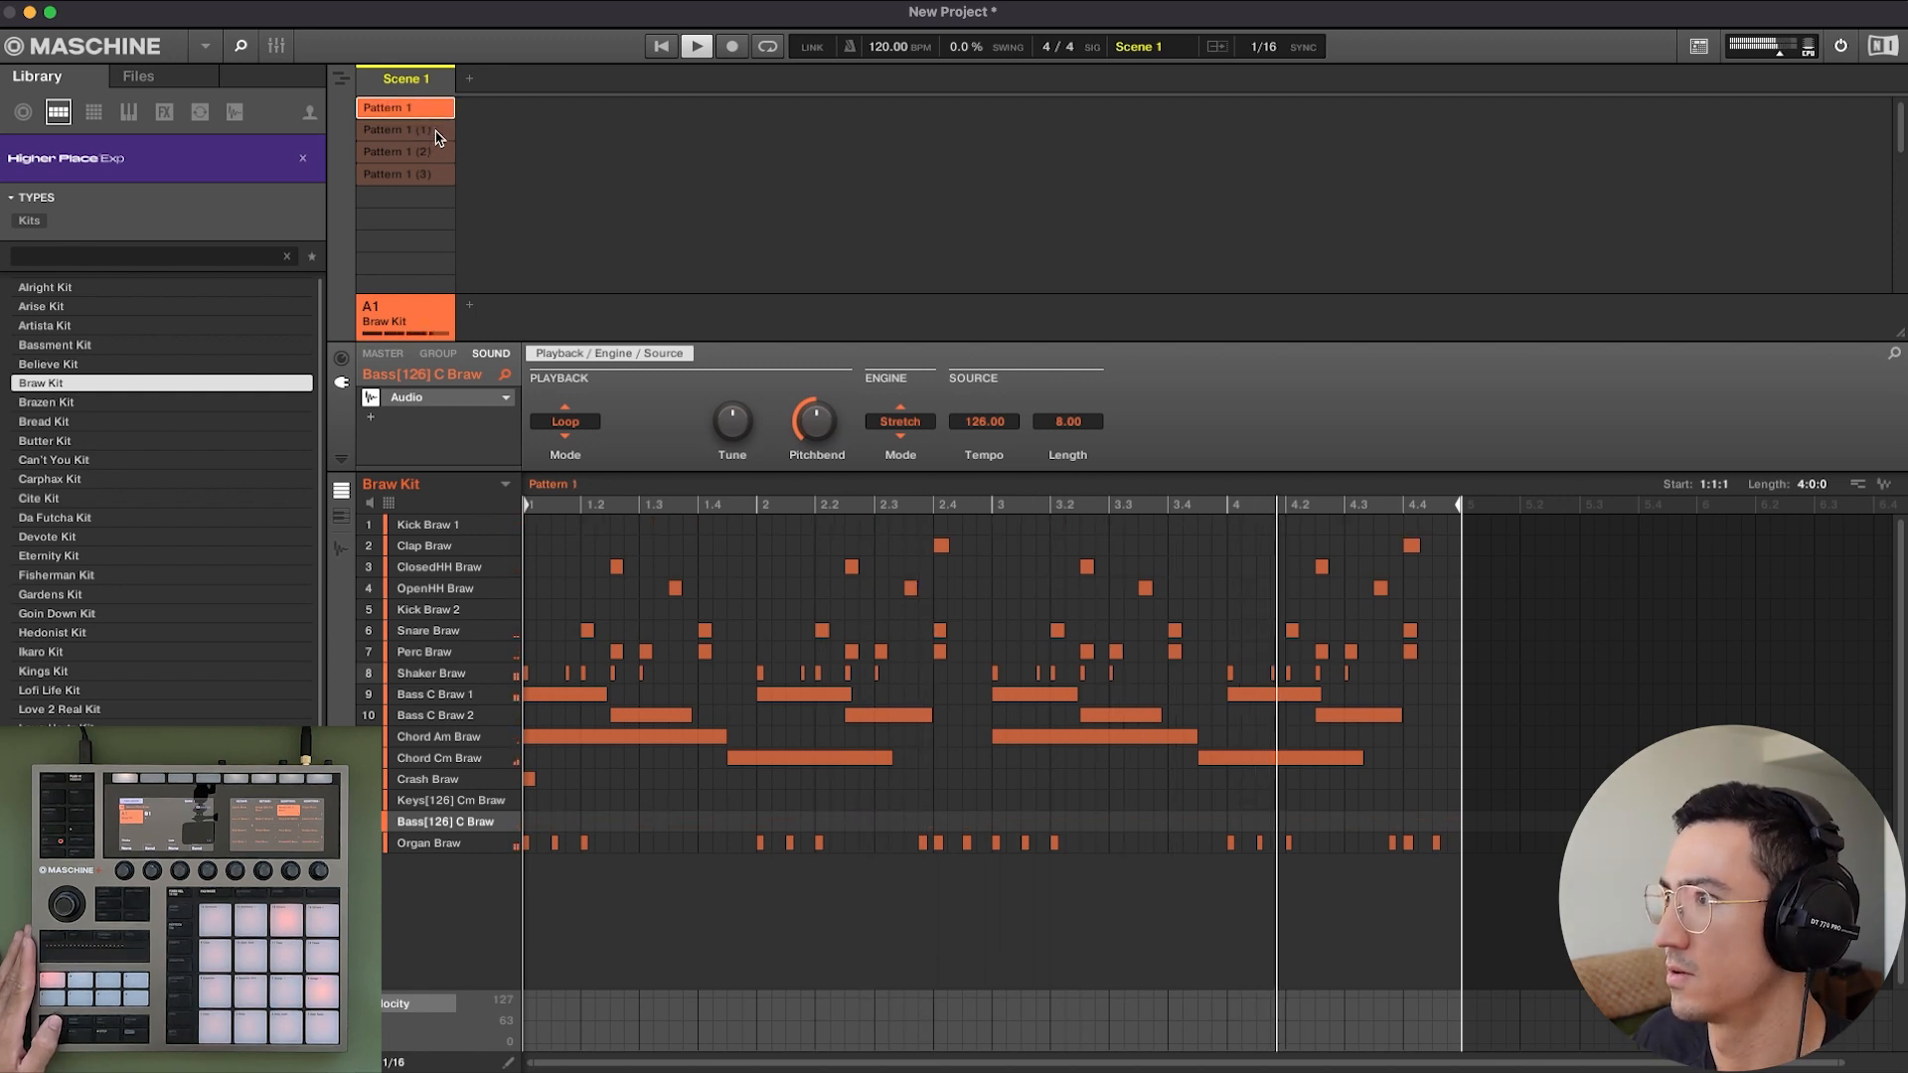
pyautogui.click(437, 132)
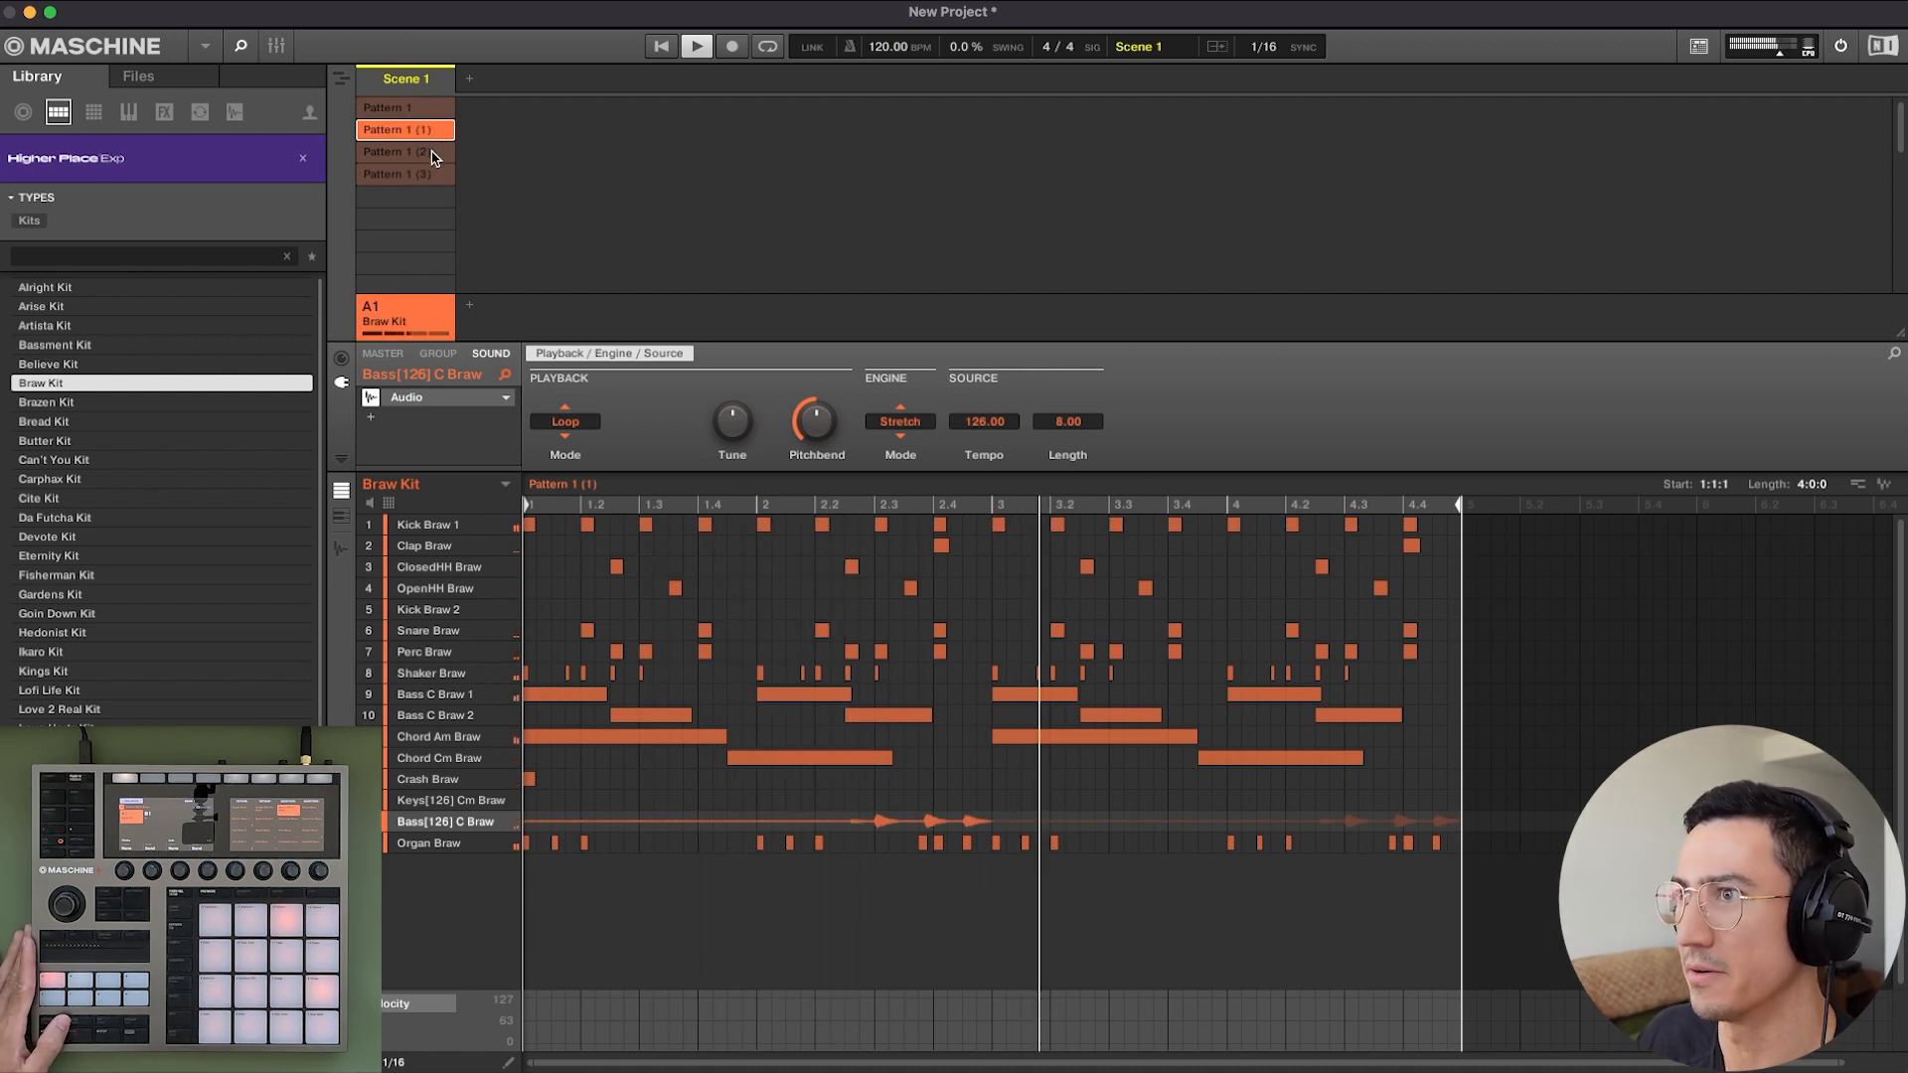
pyautogui.click(433, 154)
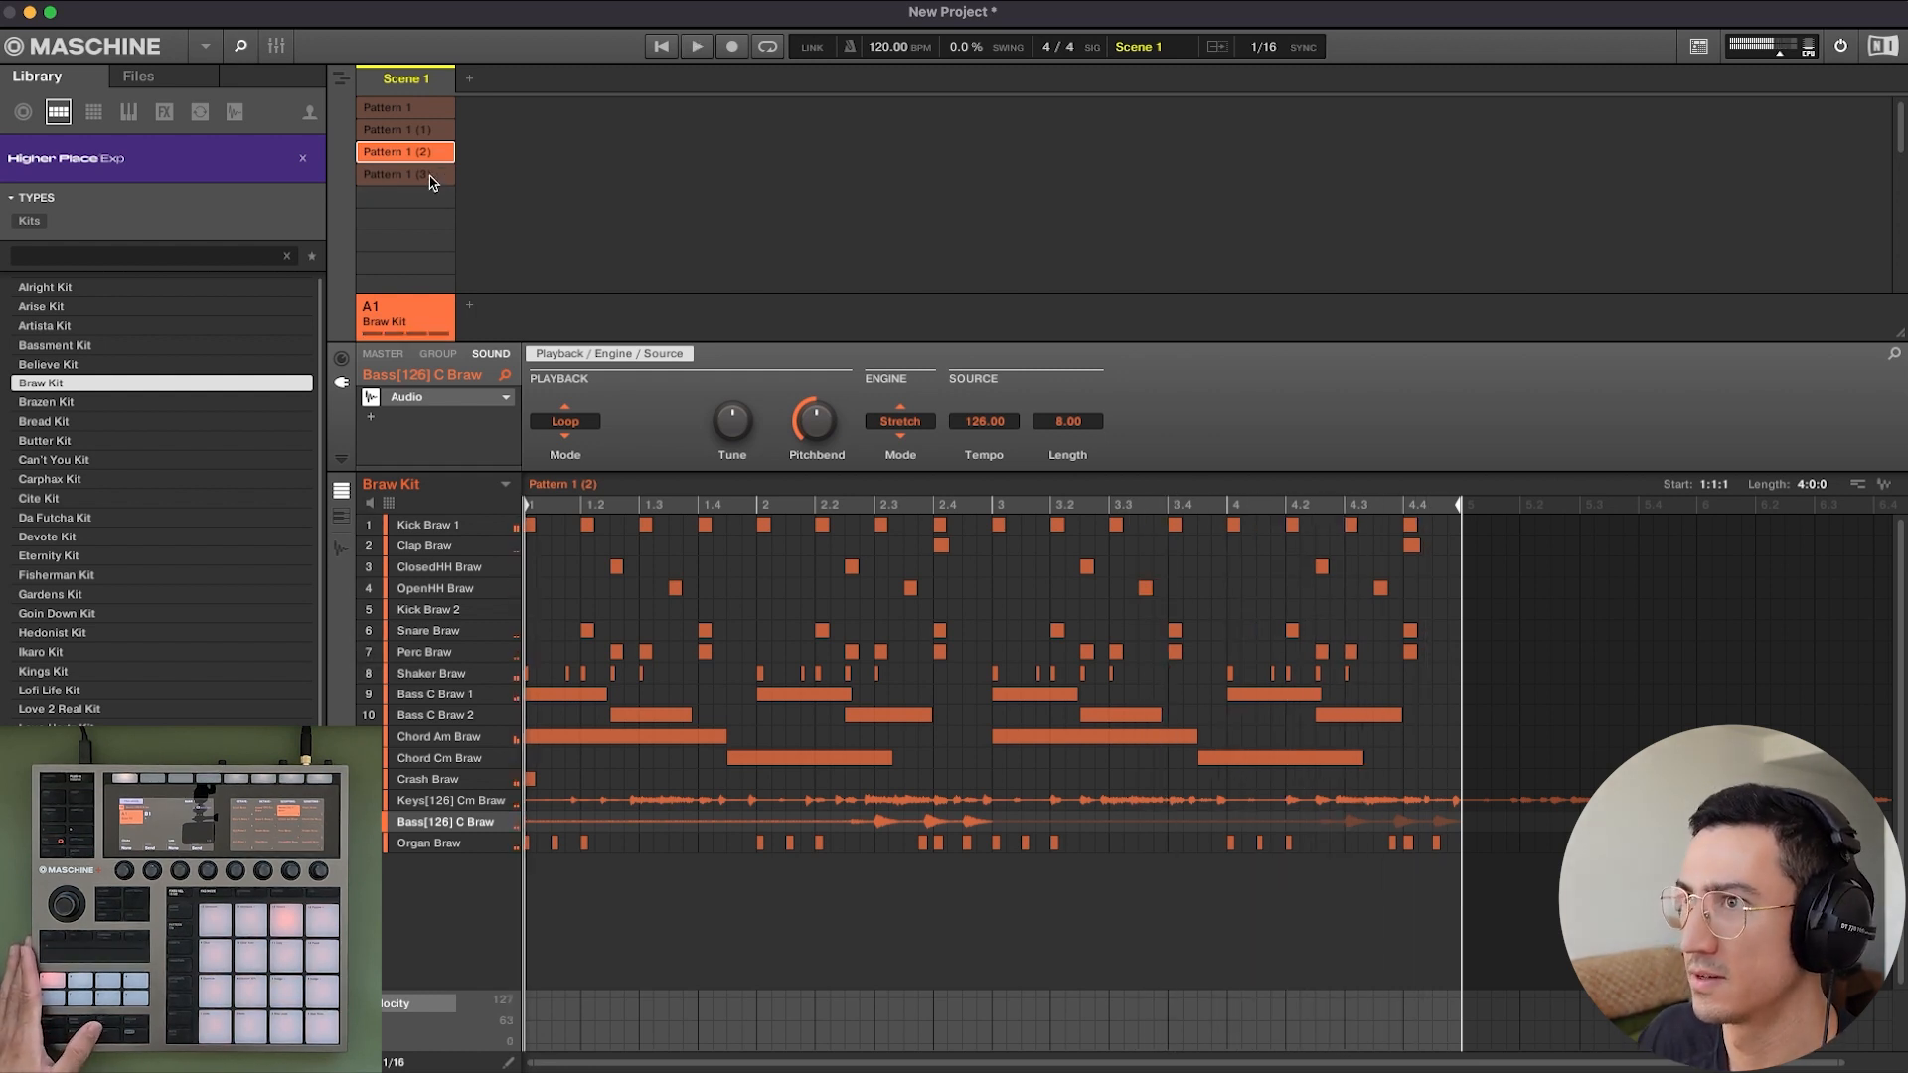
# Clear the surplus fourth pattern, Pattern 1 (3), and delete it from the group.
pyautogui.click(428, 175)
pyautogui.rightClick(431, 175)
pyautogui.click(492, 188)
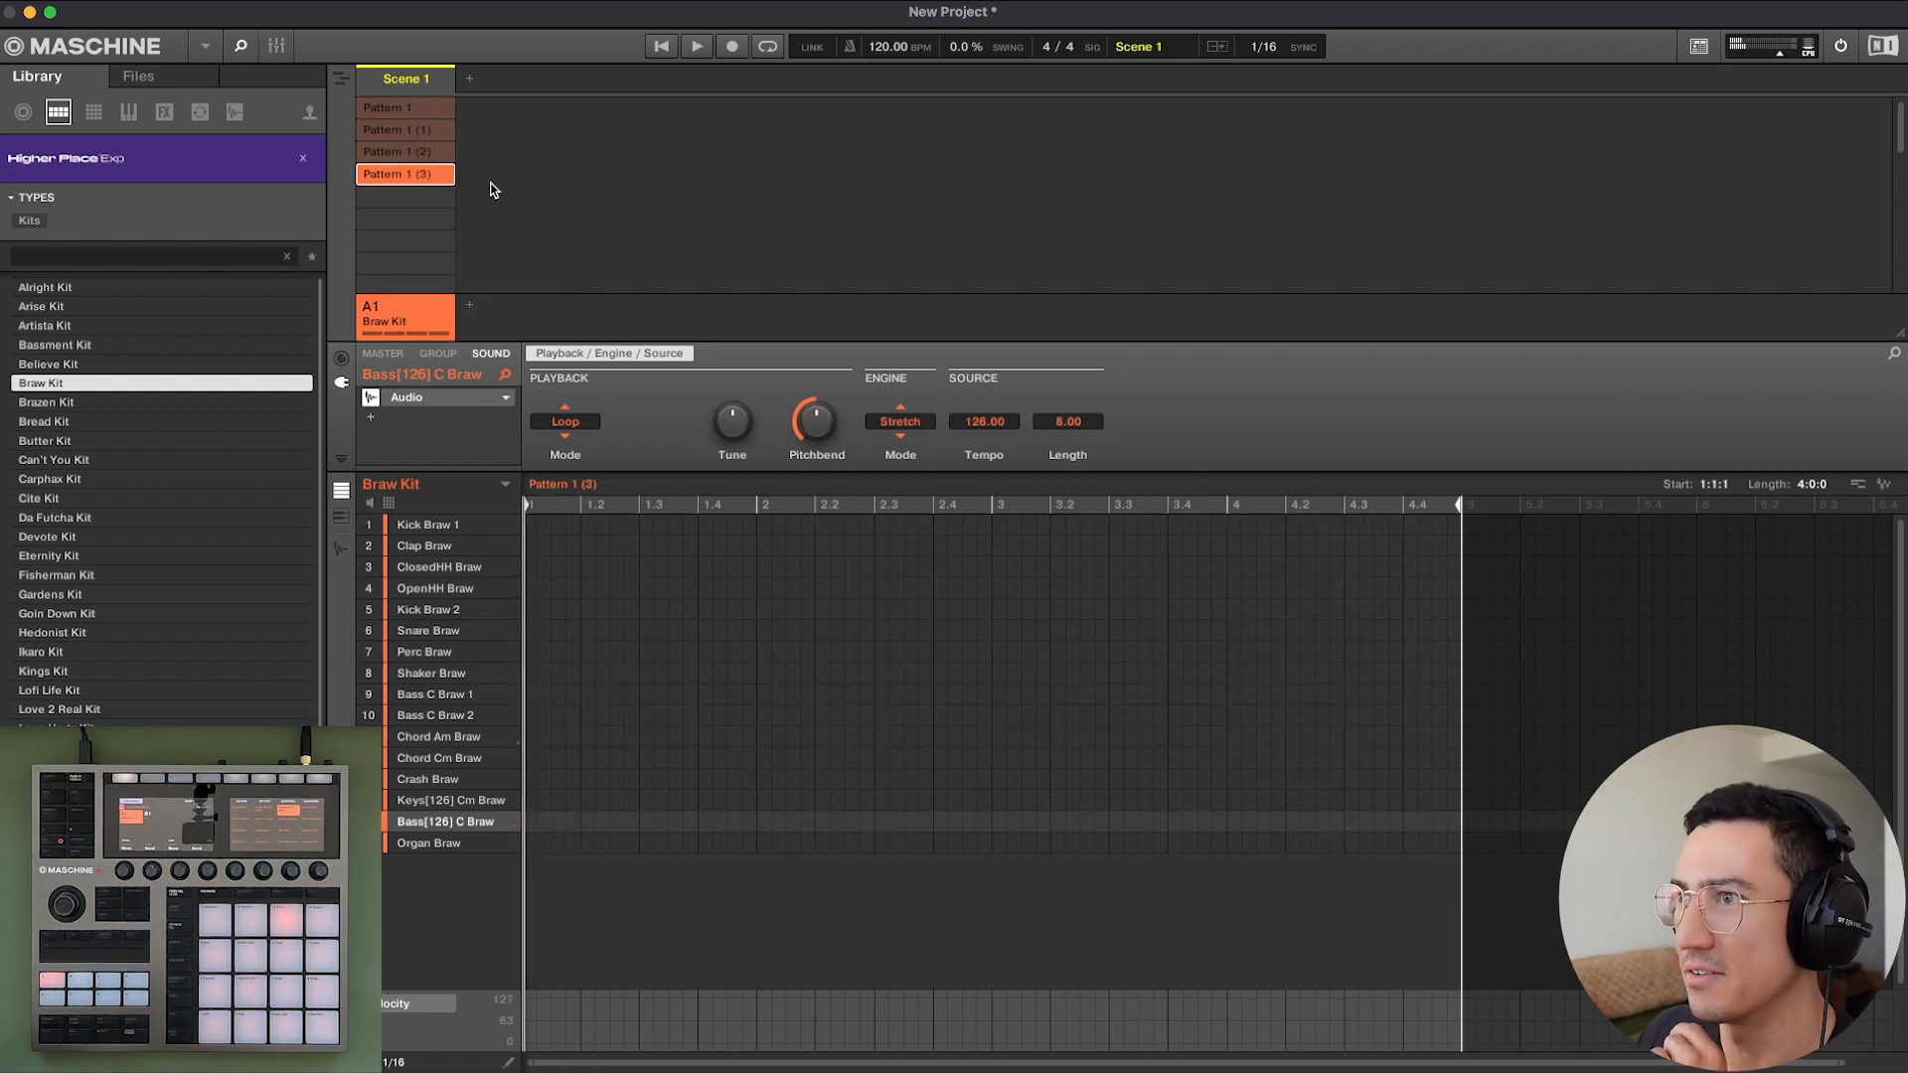
pyautogui.rightClick(426, 181)
pyautogui.click(477, 300)
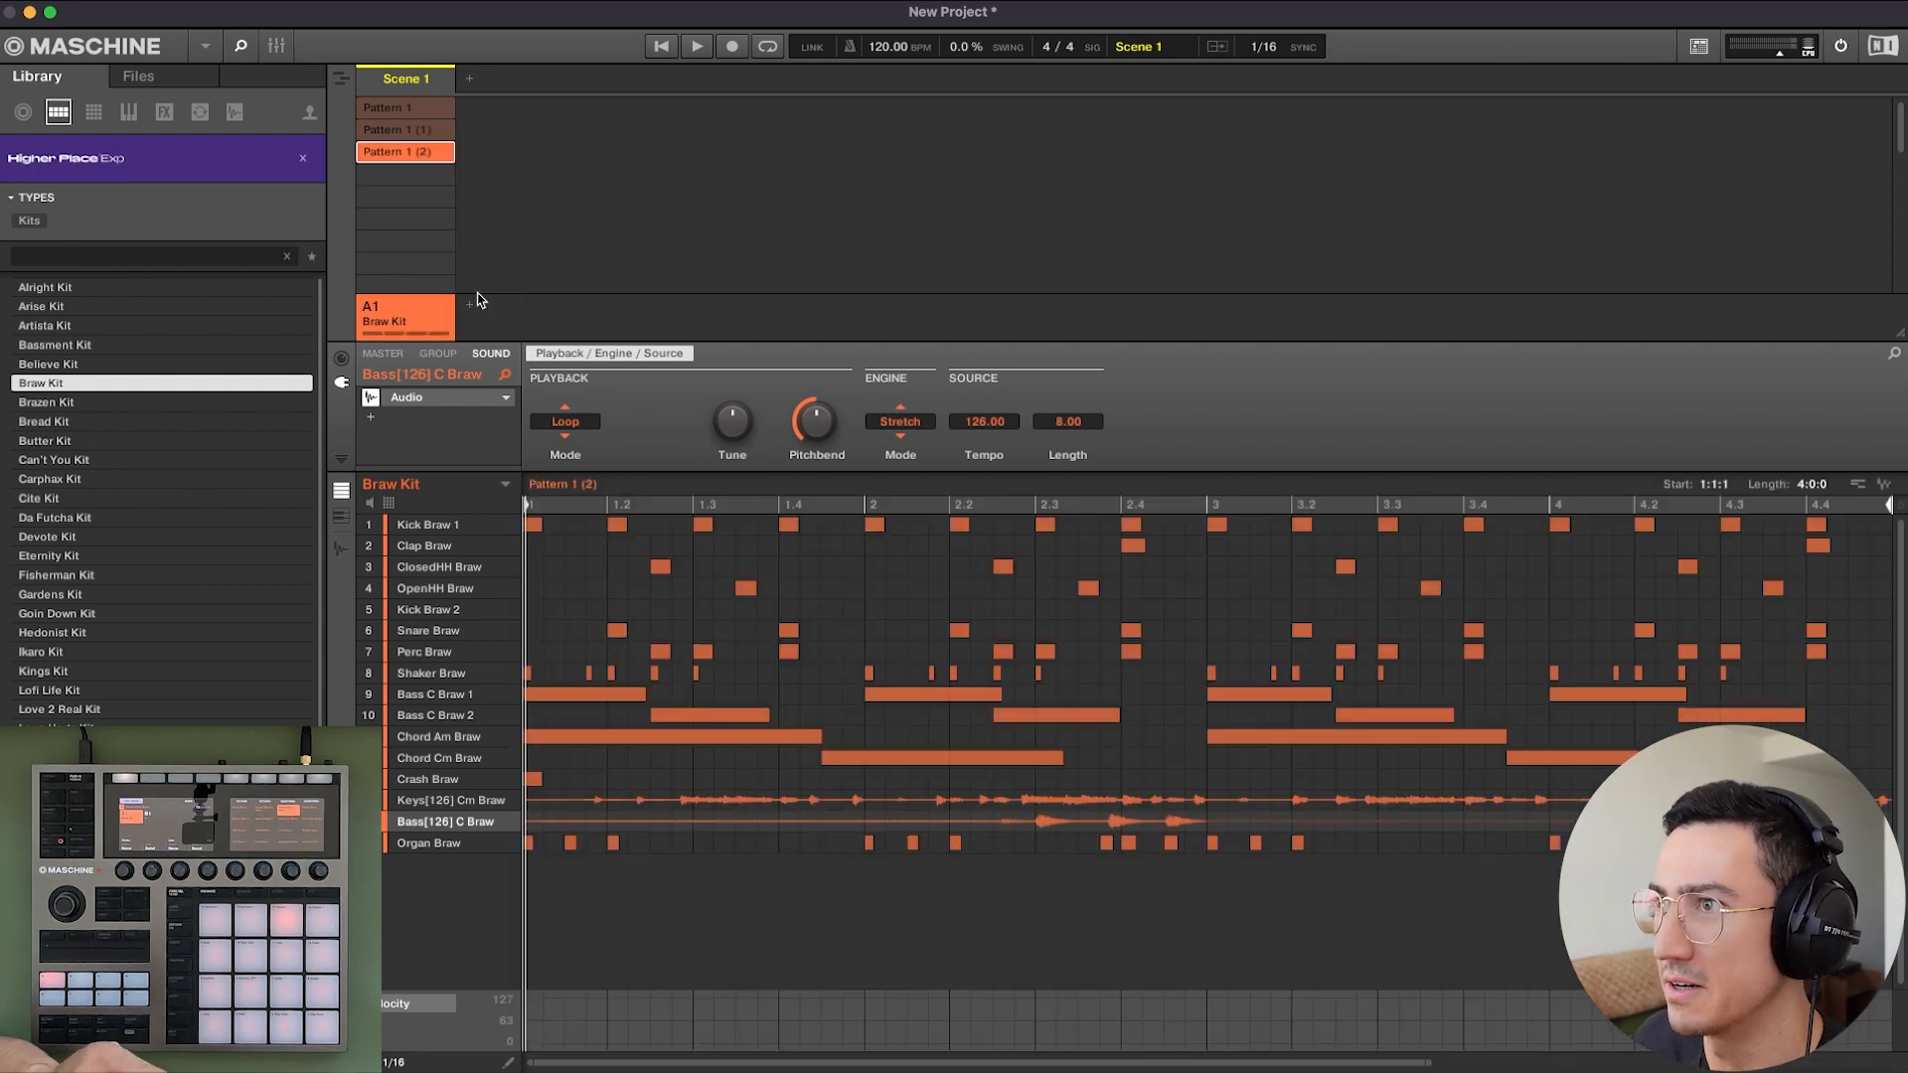
# Assign Pattern 1 to Scene 1 and duplicate the scene.
pyautogui.click(420, 112)
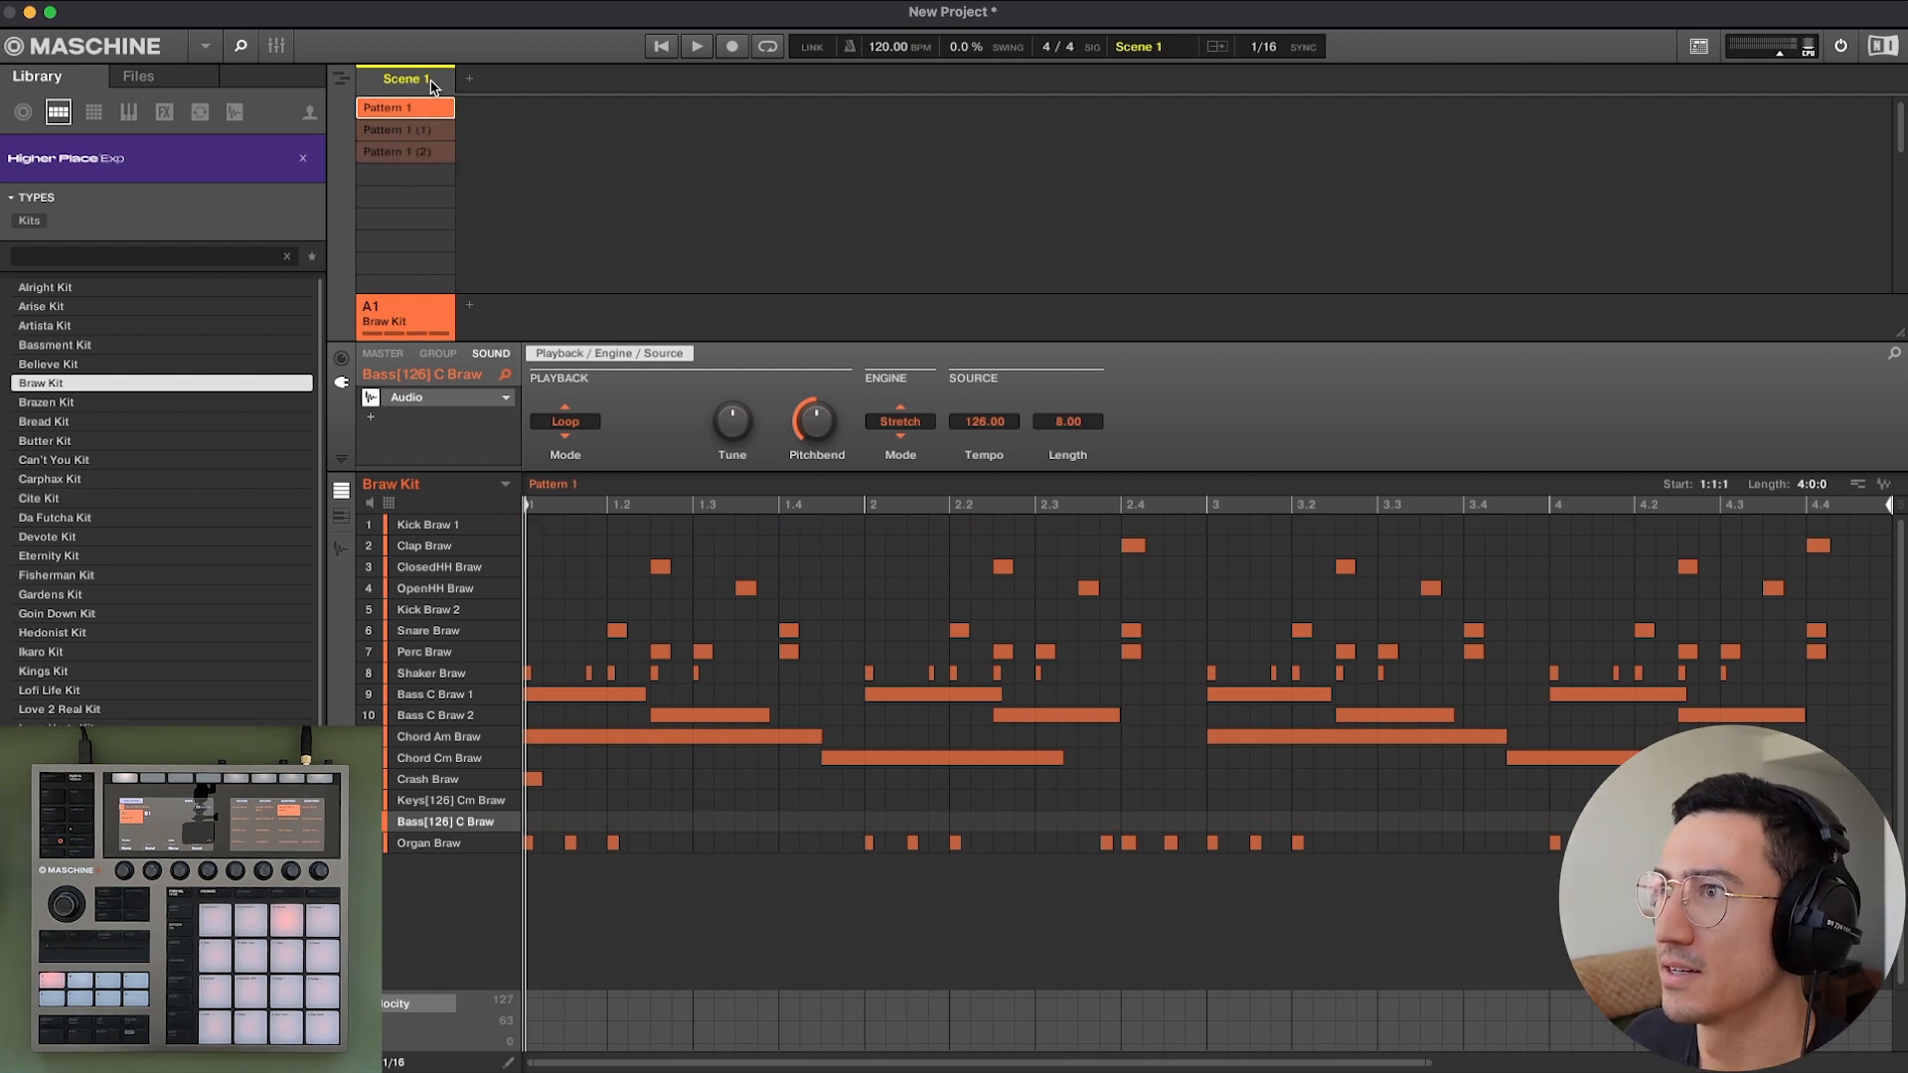
pyautogui.rightClick(432, 85)
pyautogui.click(490, 226)
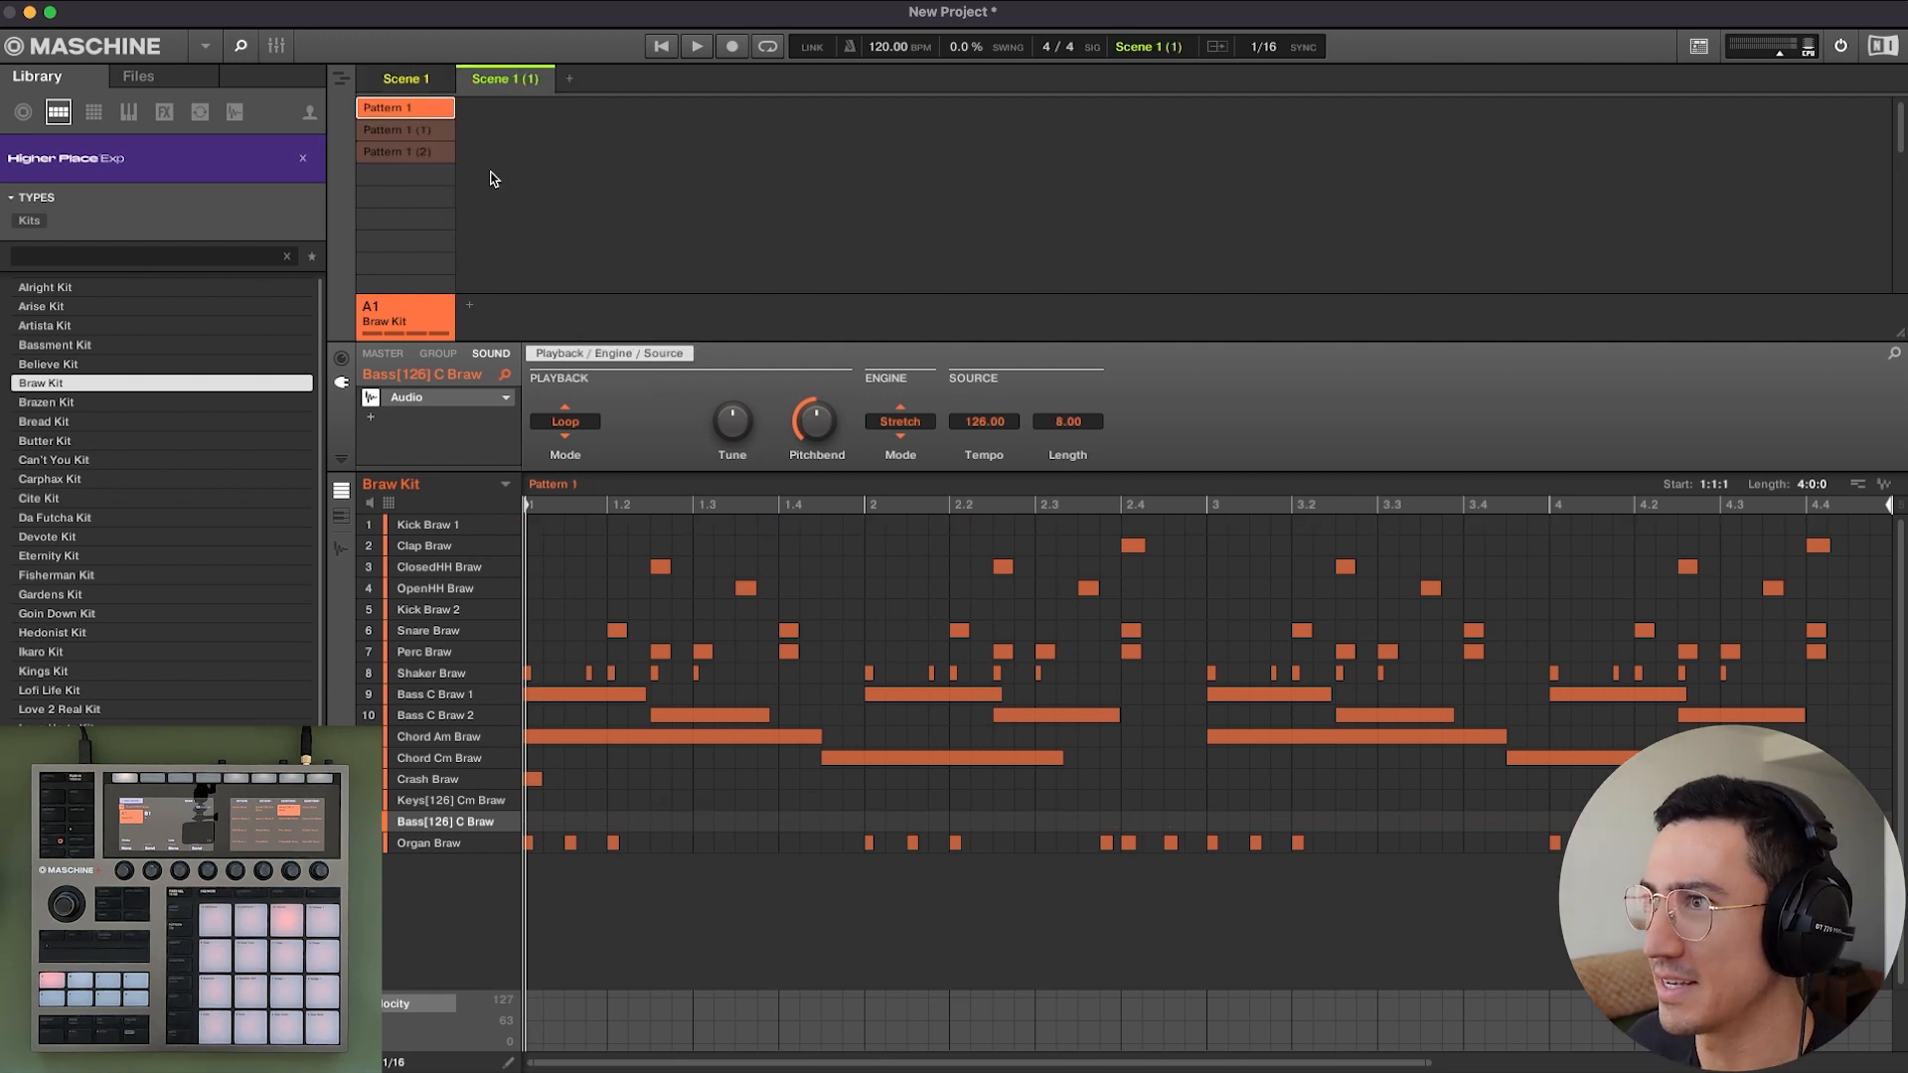
# Assign Pattern 1 (1) to the duplicated second scene.
pyautogui.click(416, 81)
pyautogui.click(497, 84)
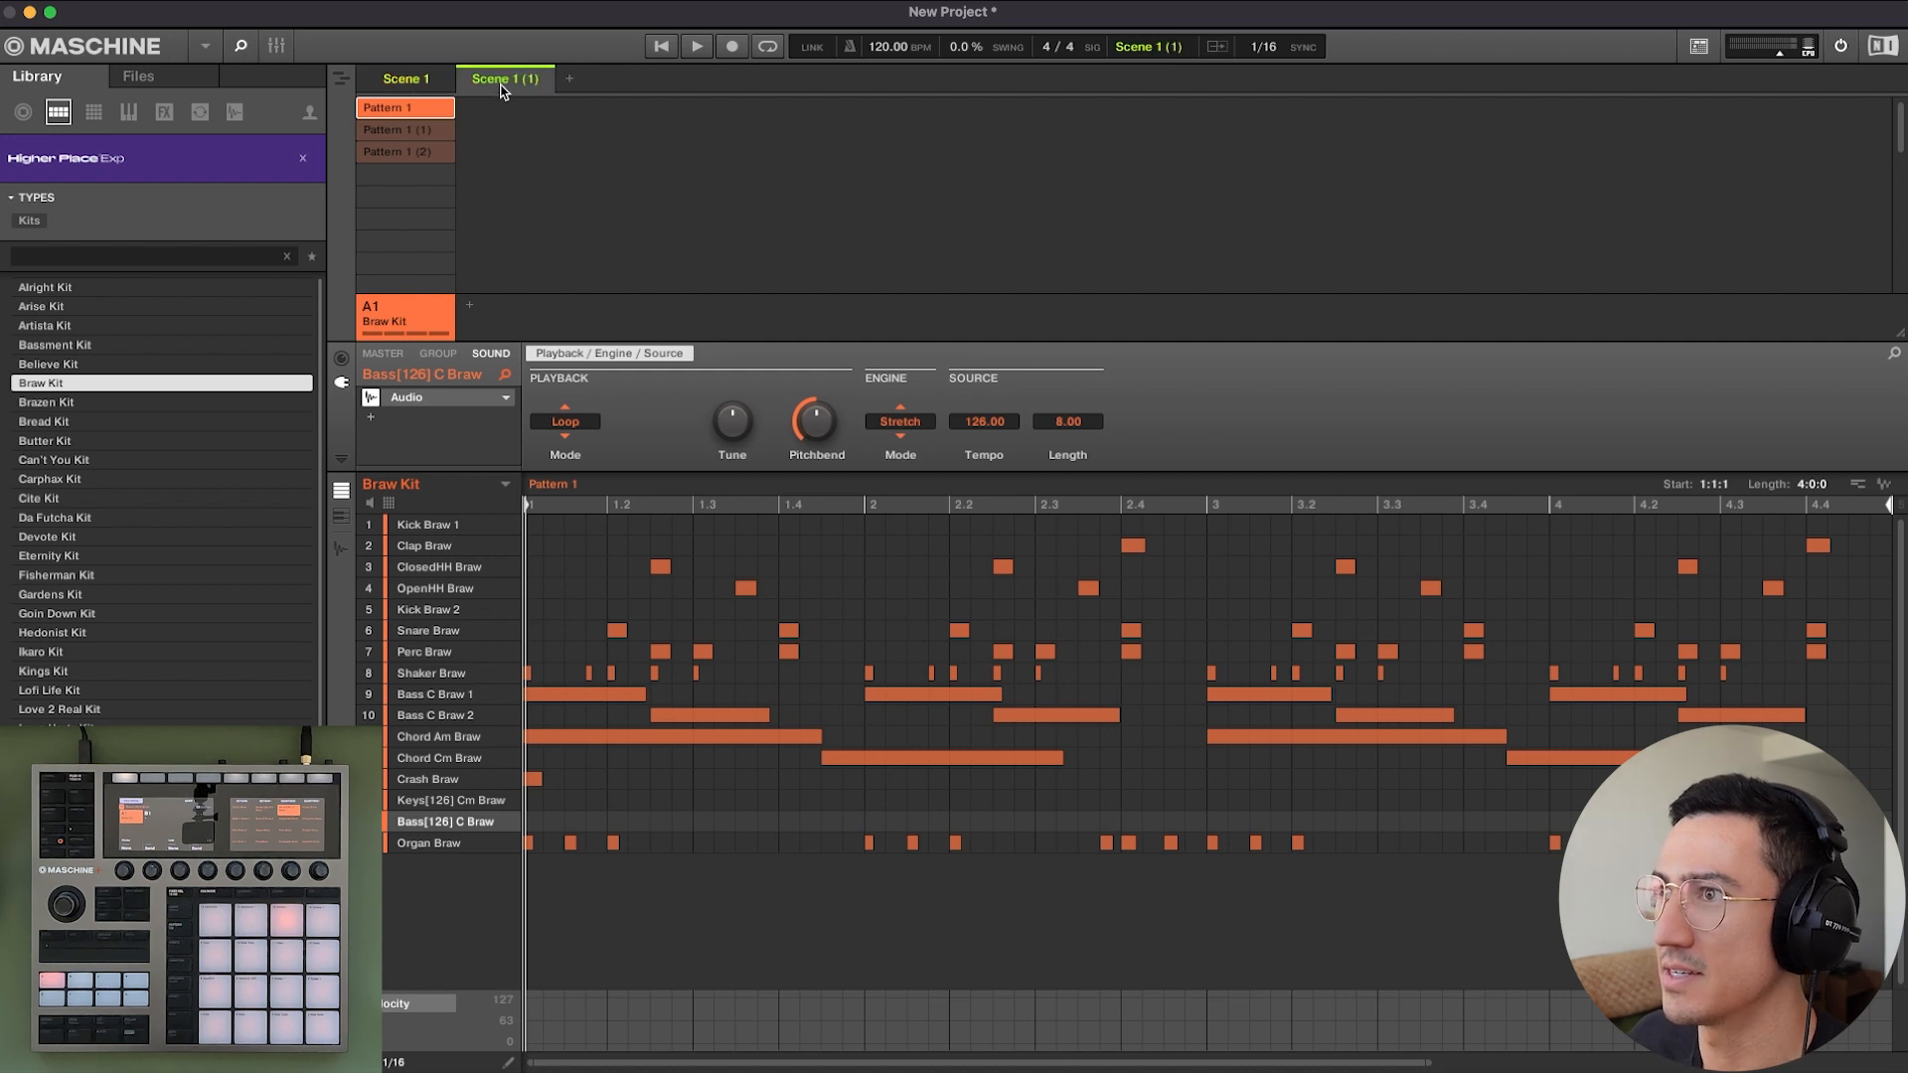
pyautogui.click(410, 127)
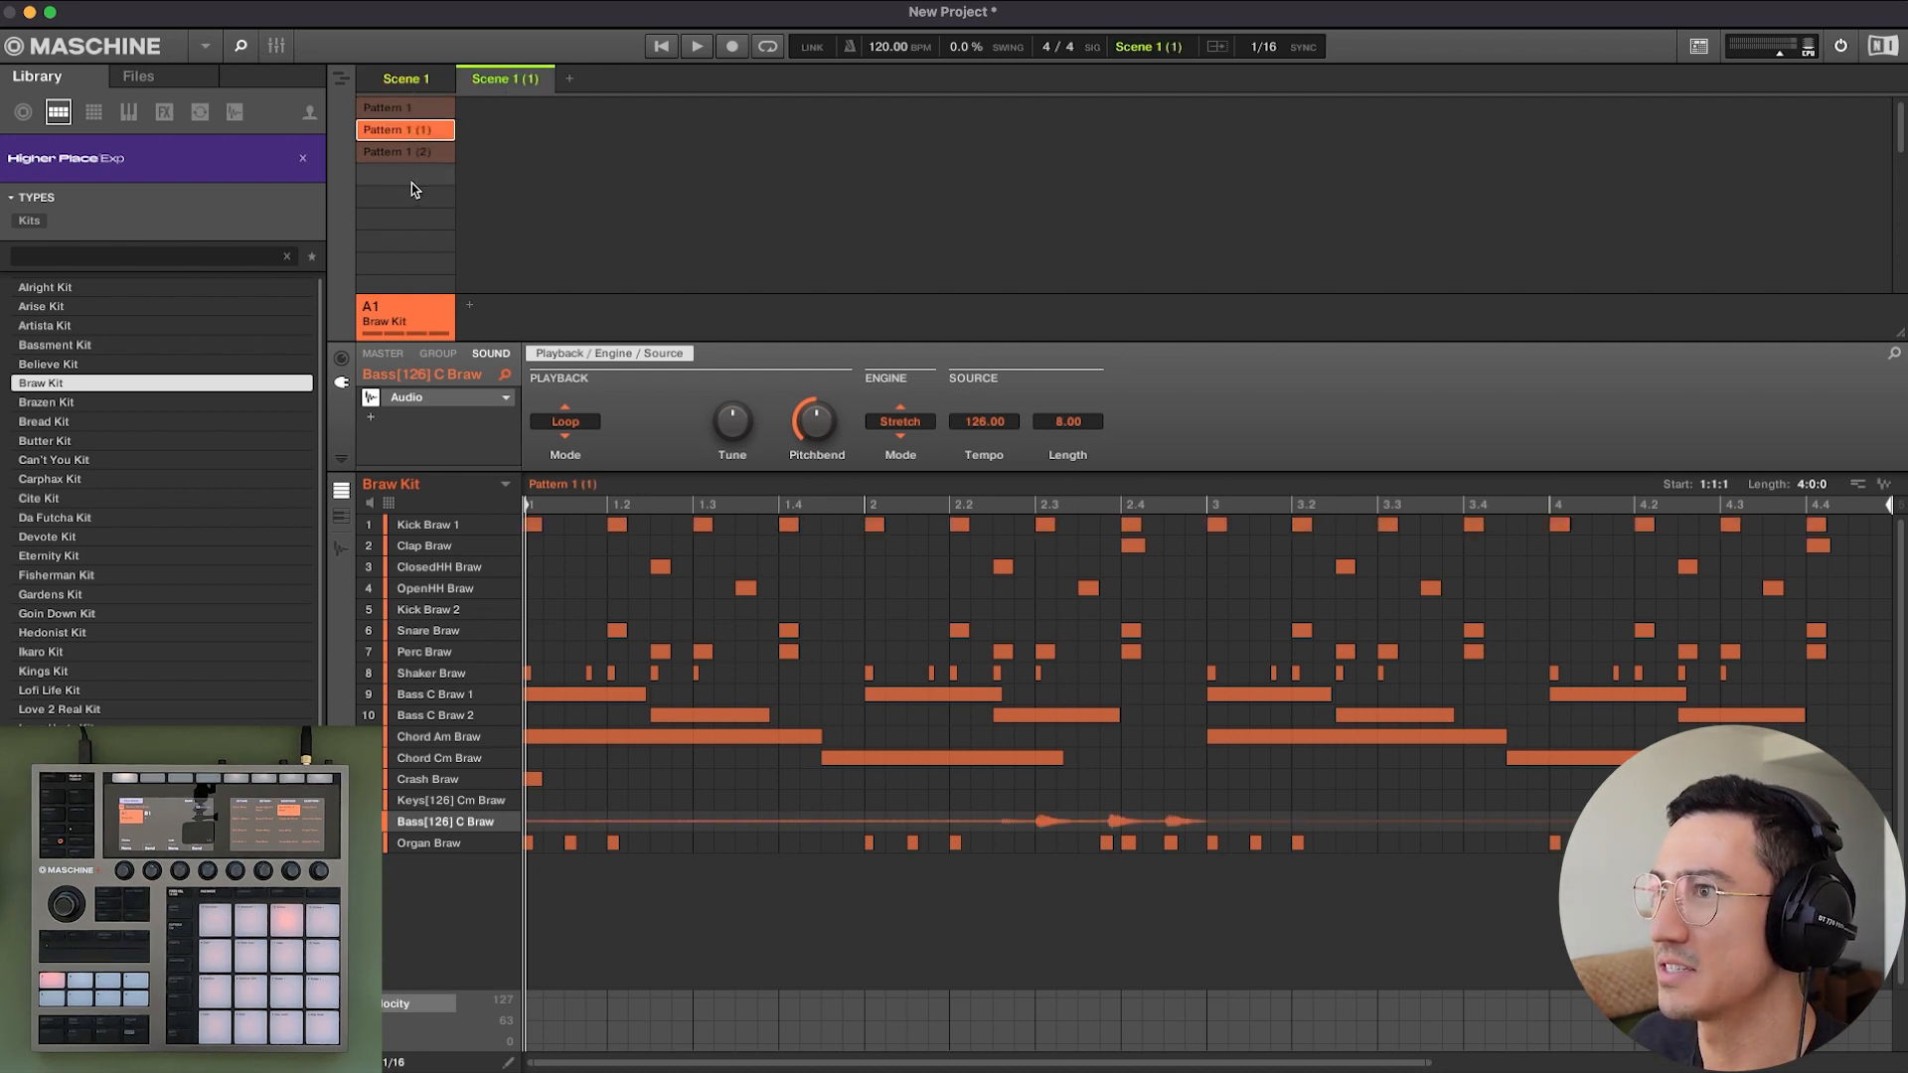
# Duplicate the second scene and assign Pattern 1 (2) to the new third scene.
pyautogui.rightClick(500, 79)
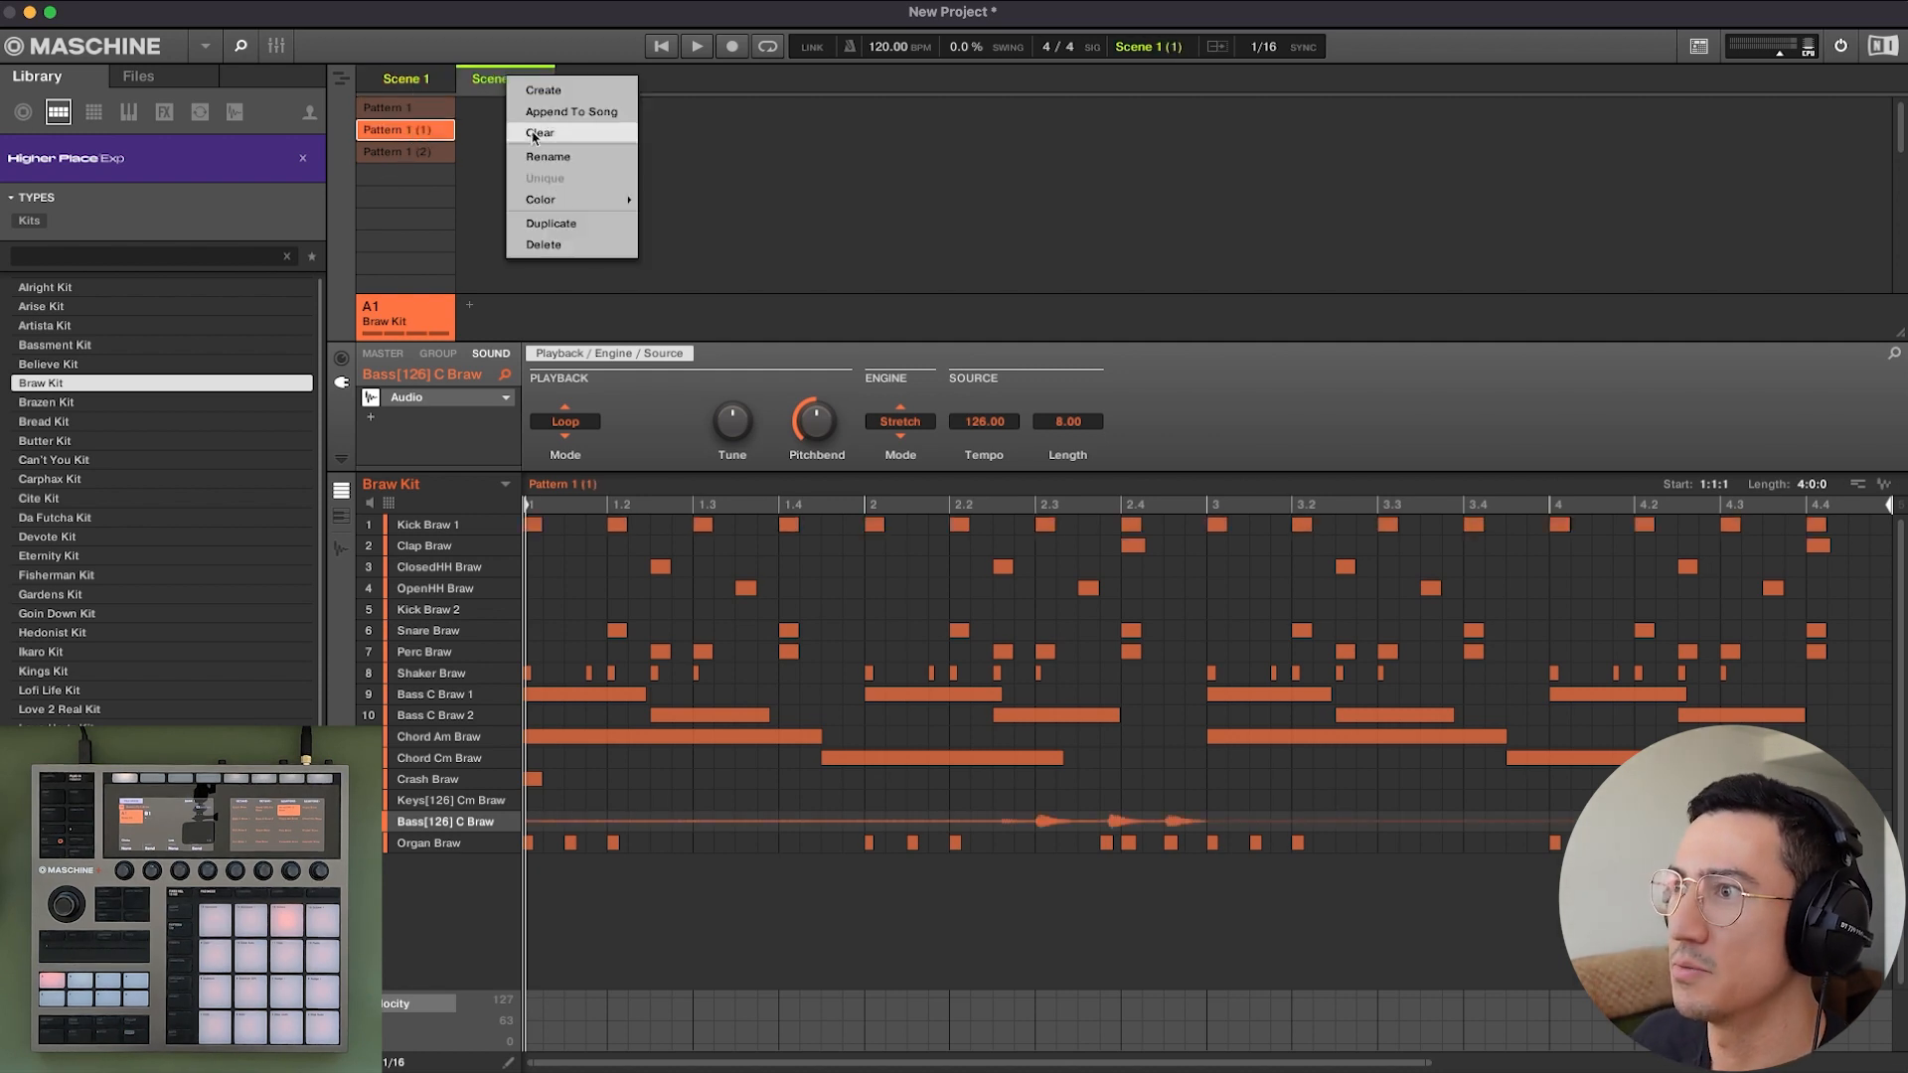
pyautogui.click(556, 223)
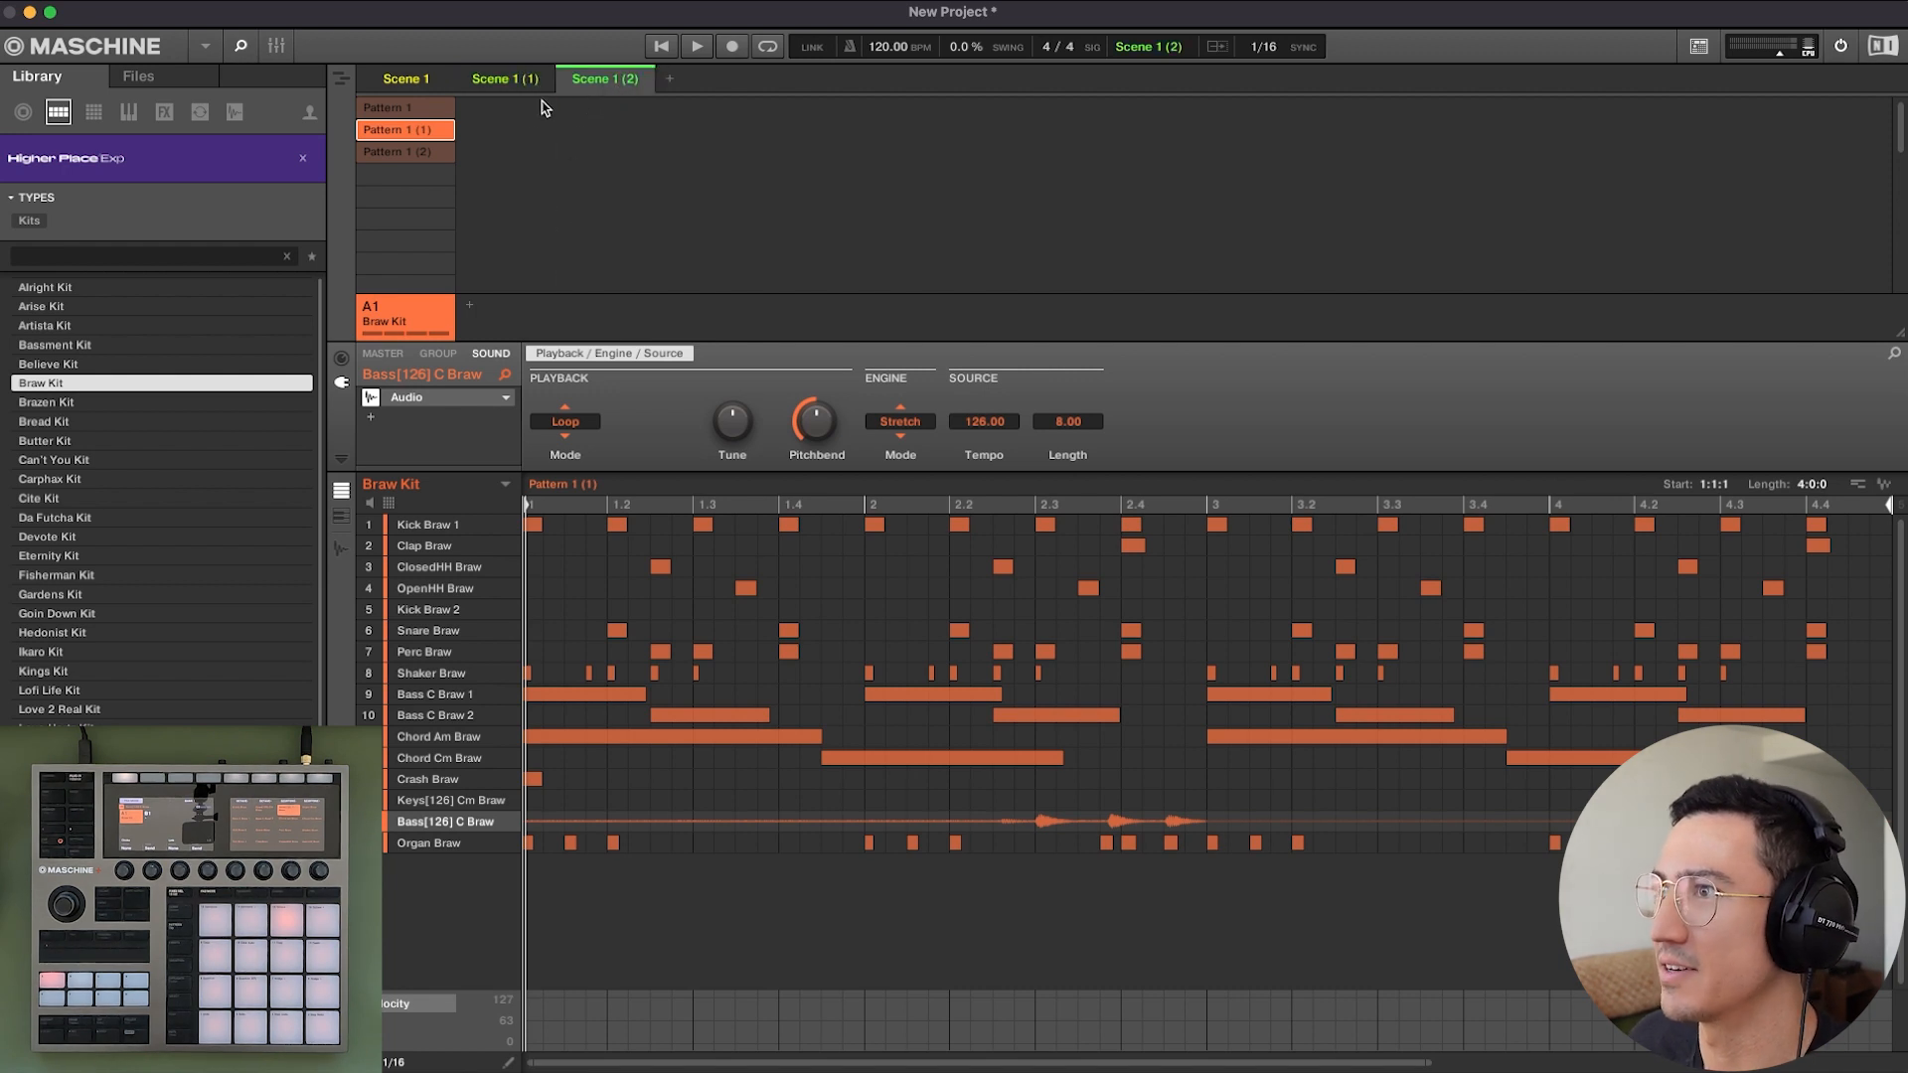
pyautogui.click(441, 155)
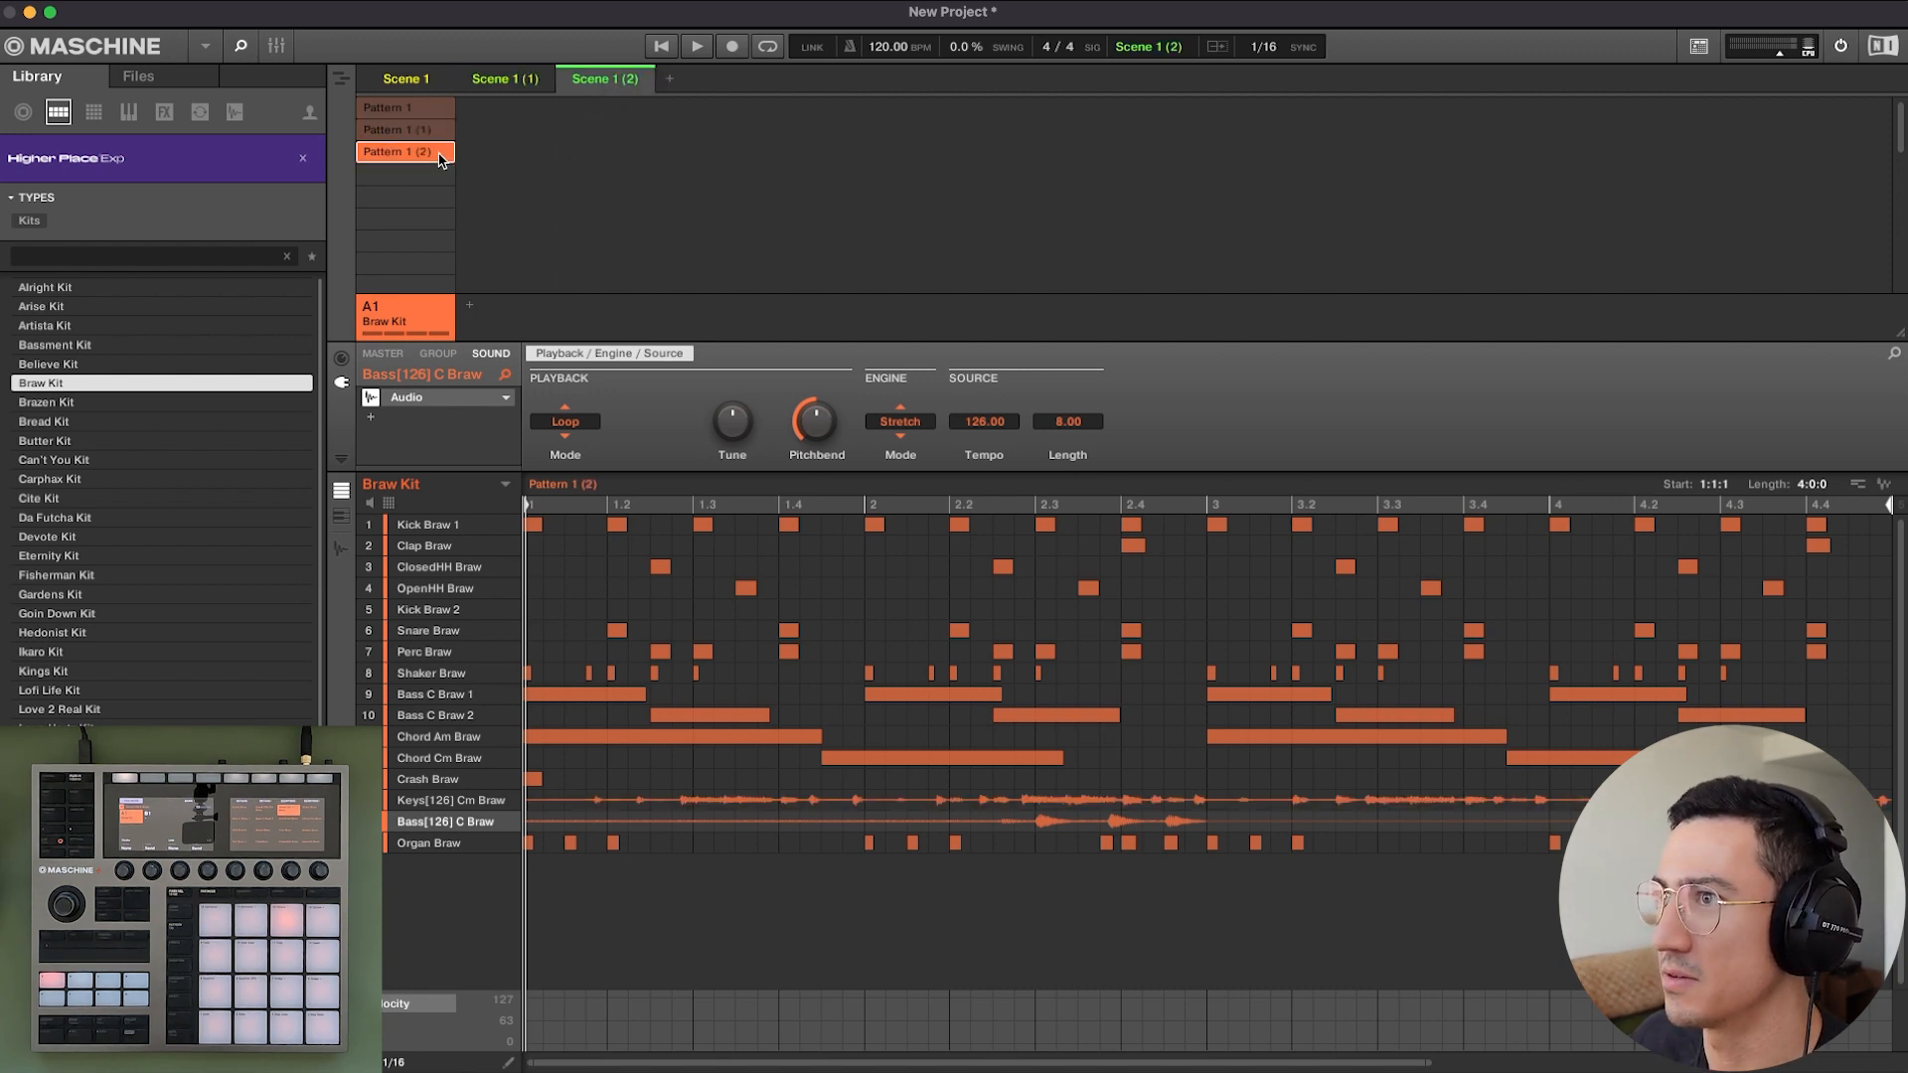
# Play Scene 1, Scene 1 (1) and Scene 1 (2) in turn to audition the pattern changes, then stop playback.
pyautogui.click(391, 81)
pyautogui.press('space')
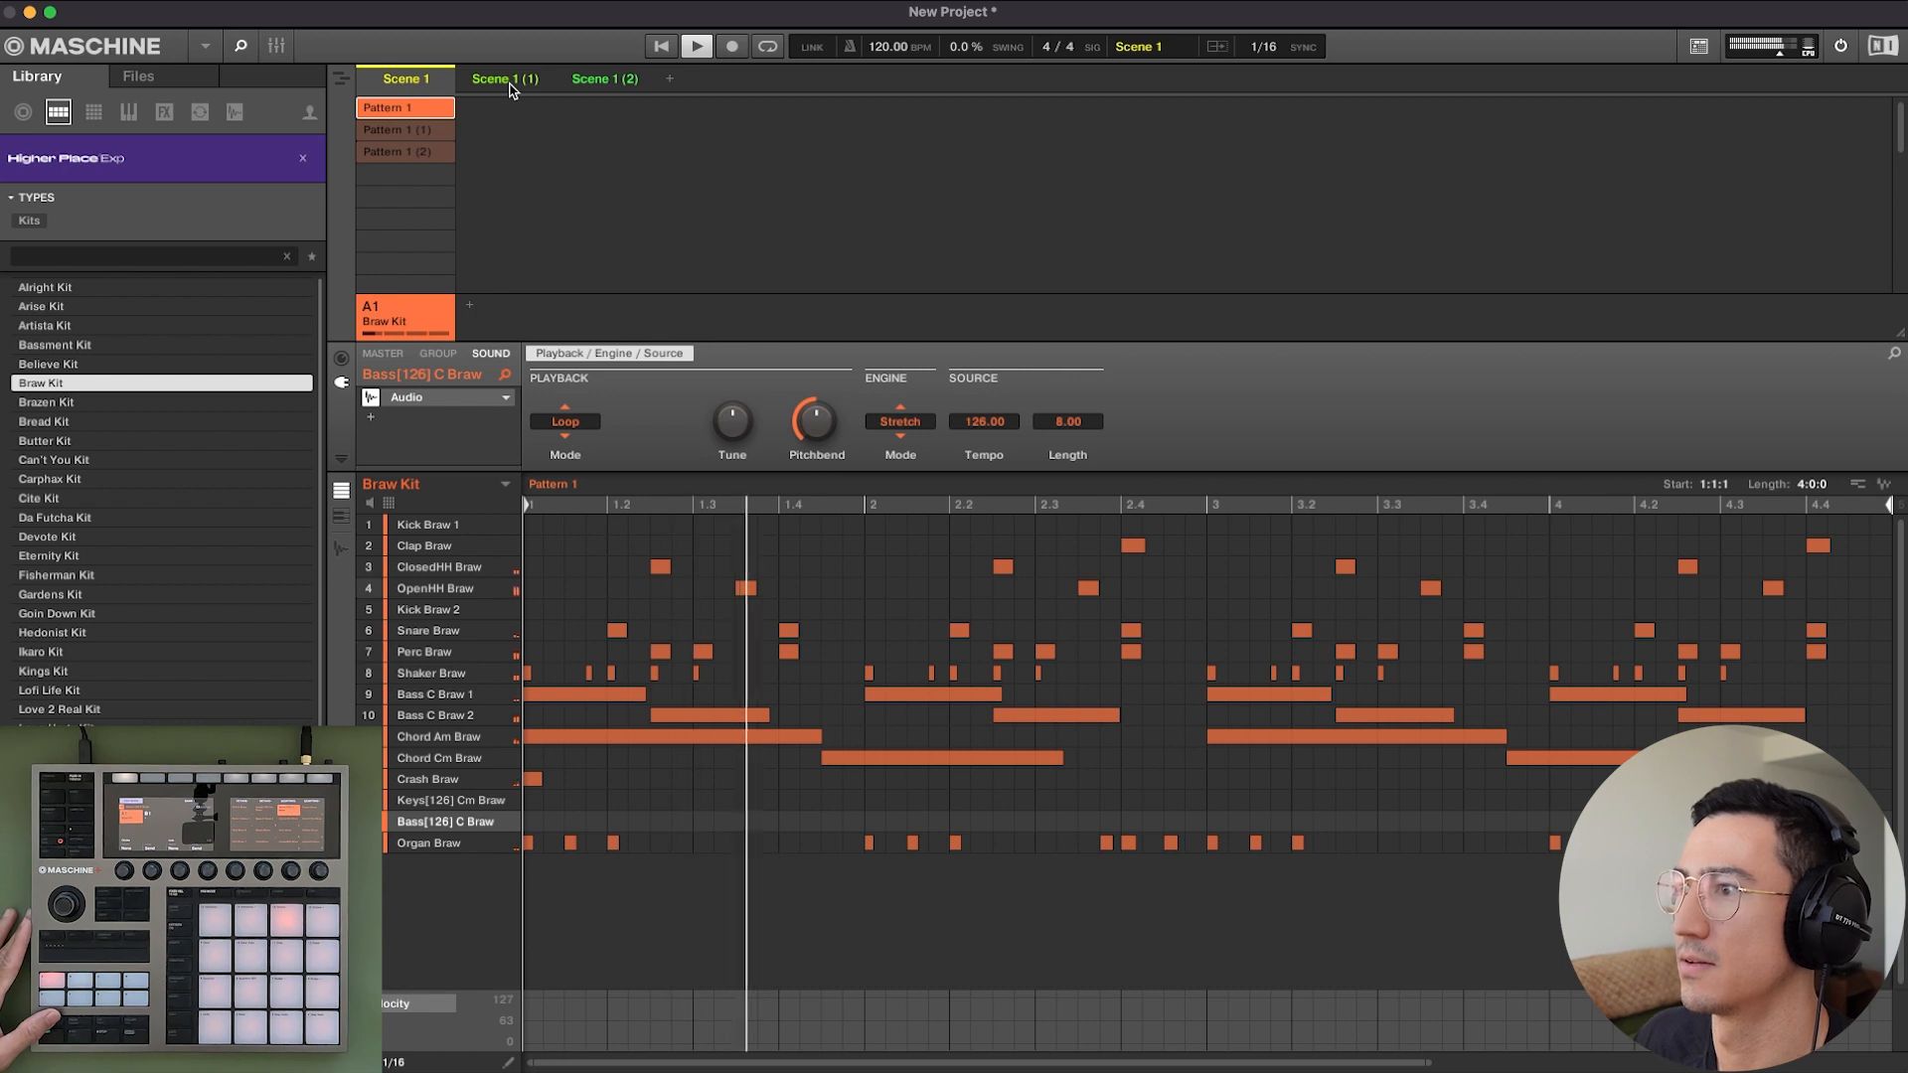
pyautogui.click(509, 86)
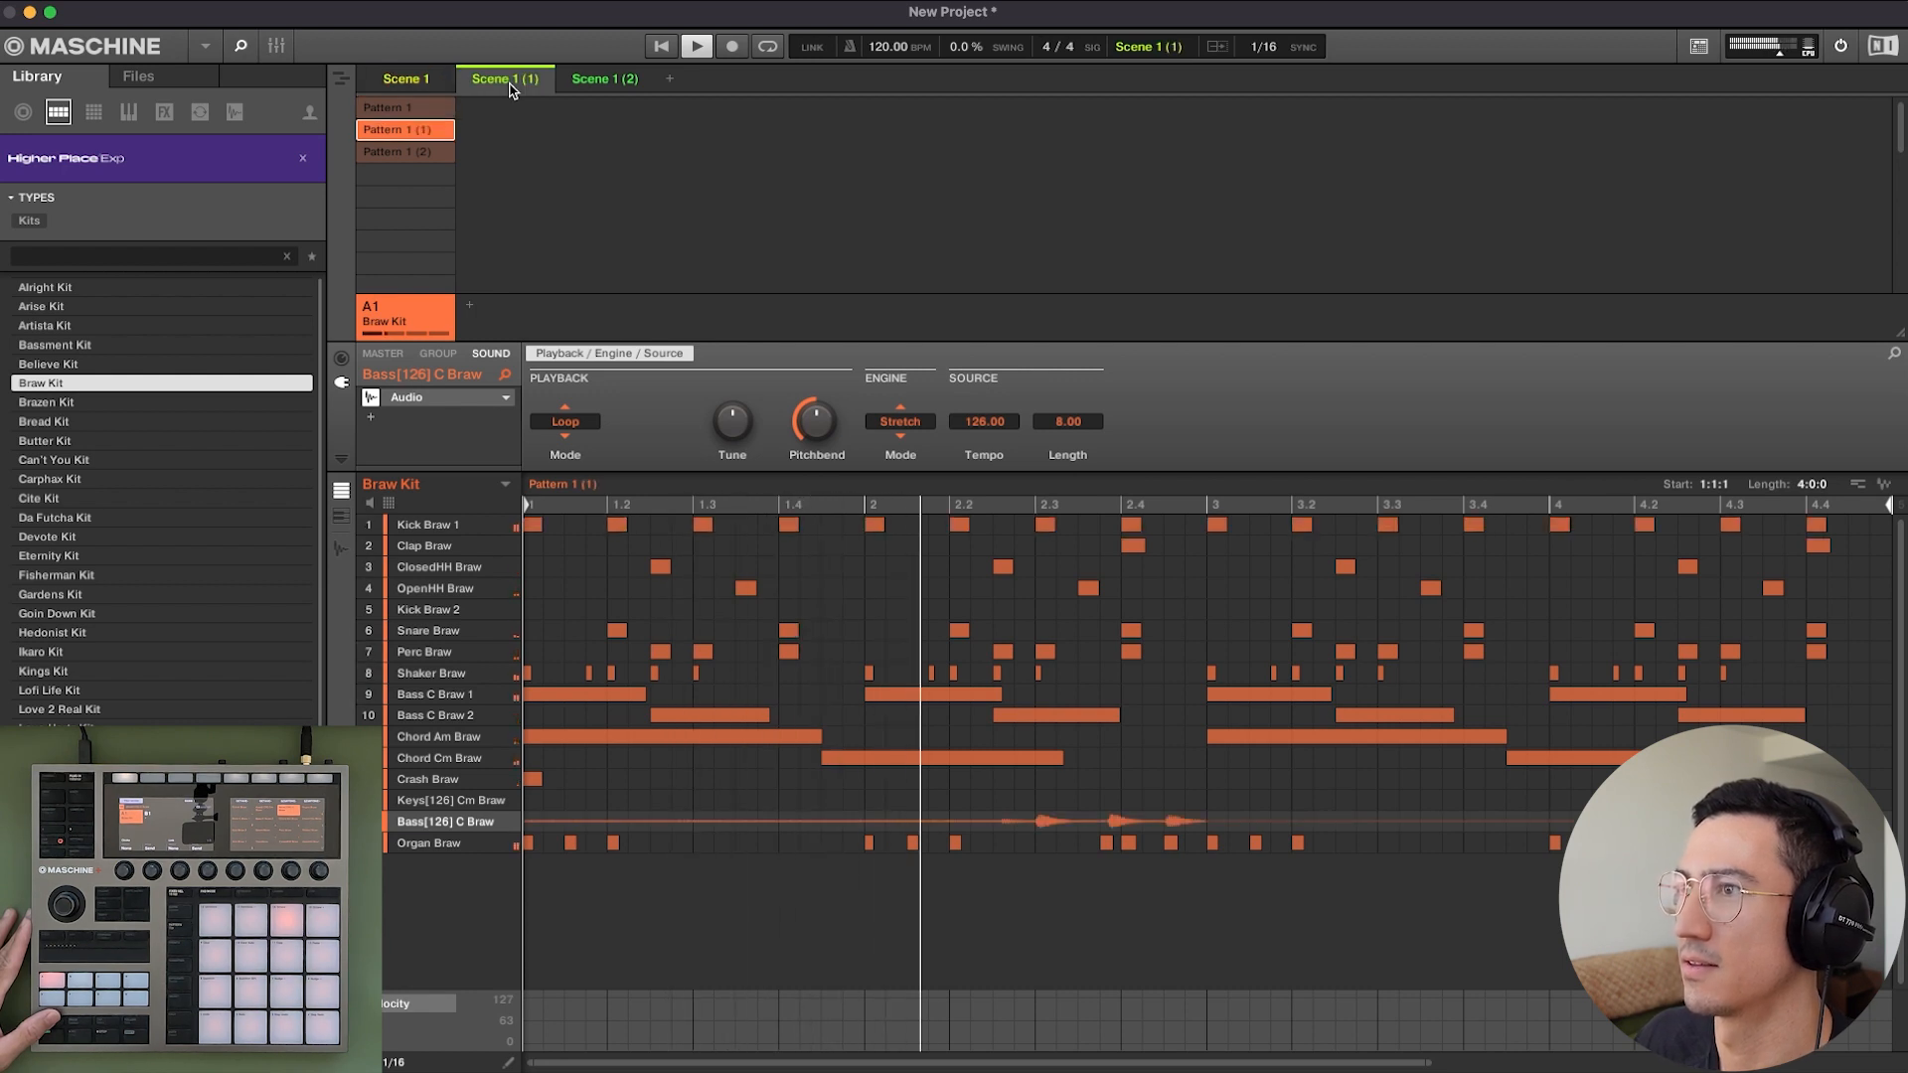
pyautogui.click(596, 87)
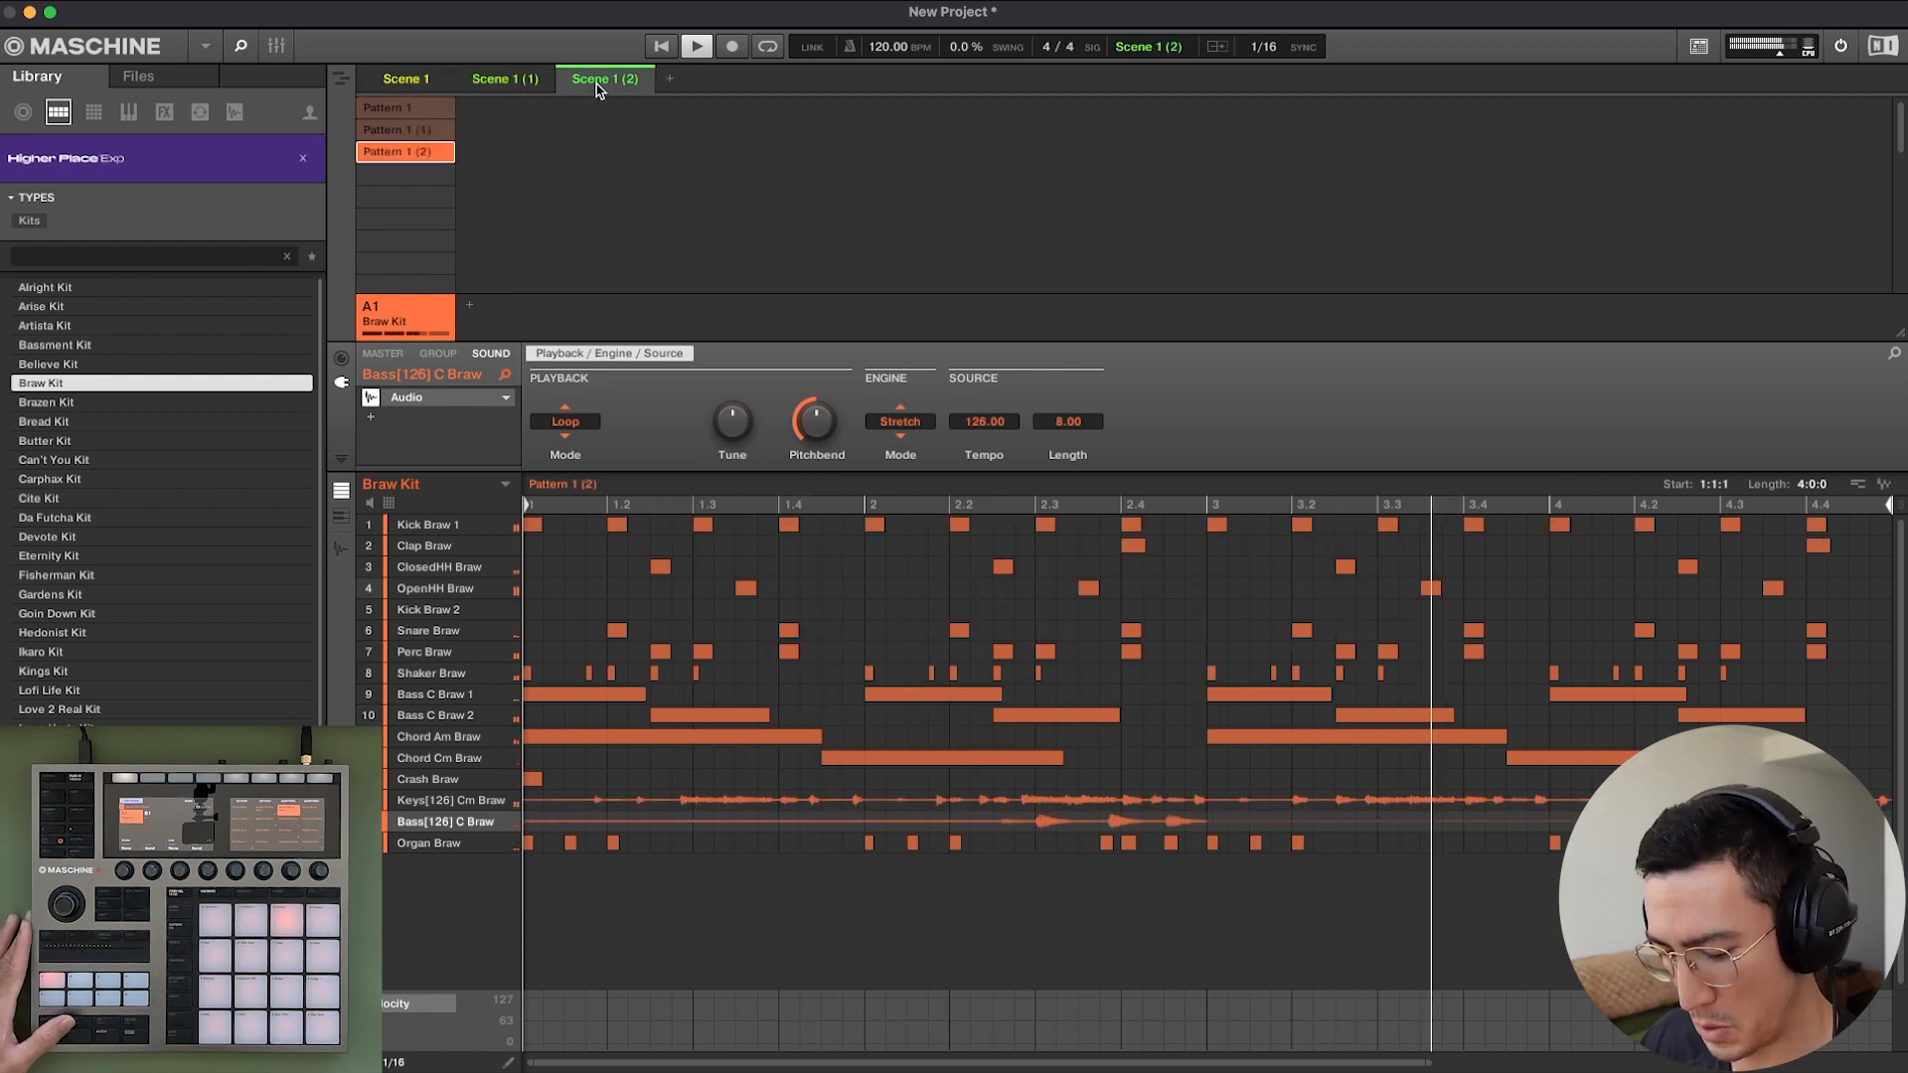
pyautogui.press('space')
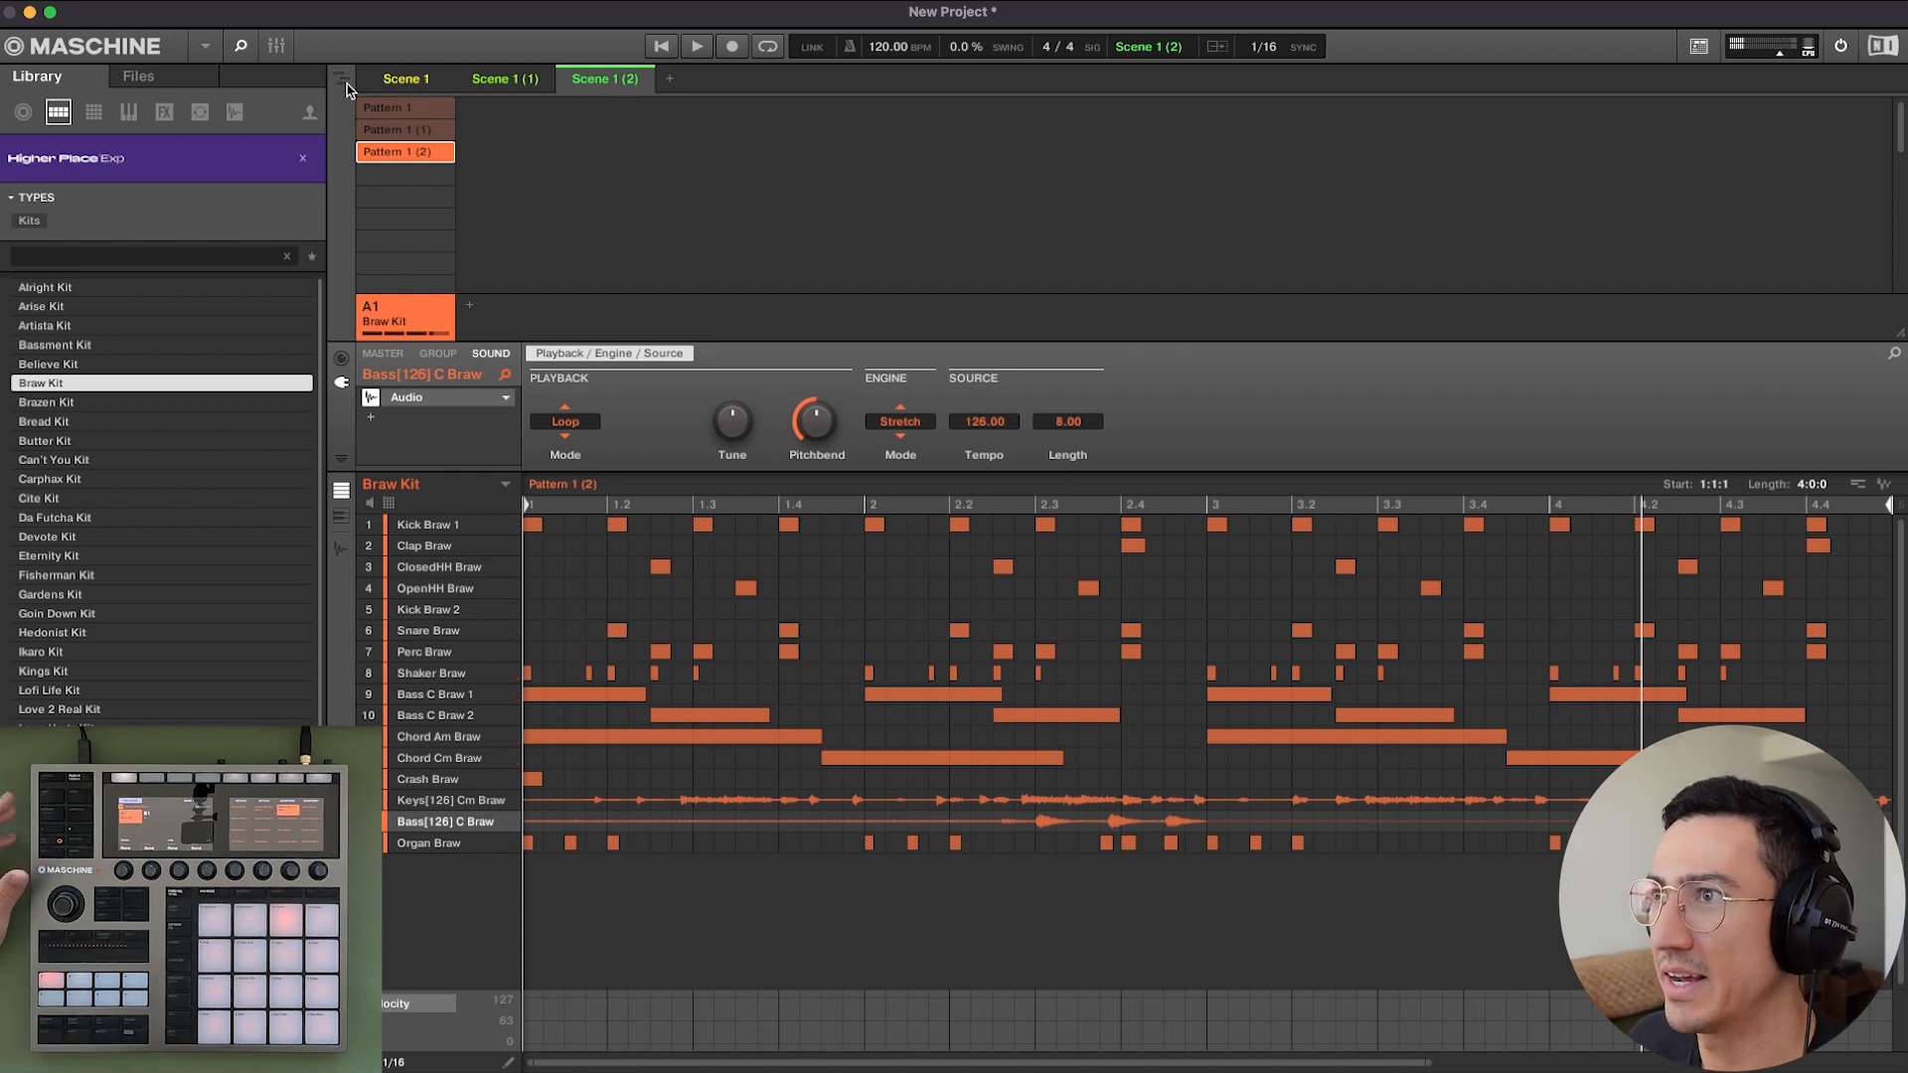
# Switch to the song arrangement and create a first section at bar 1 containing Scene 1.
pyautogui.click(341, 80)
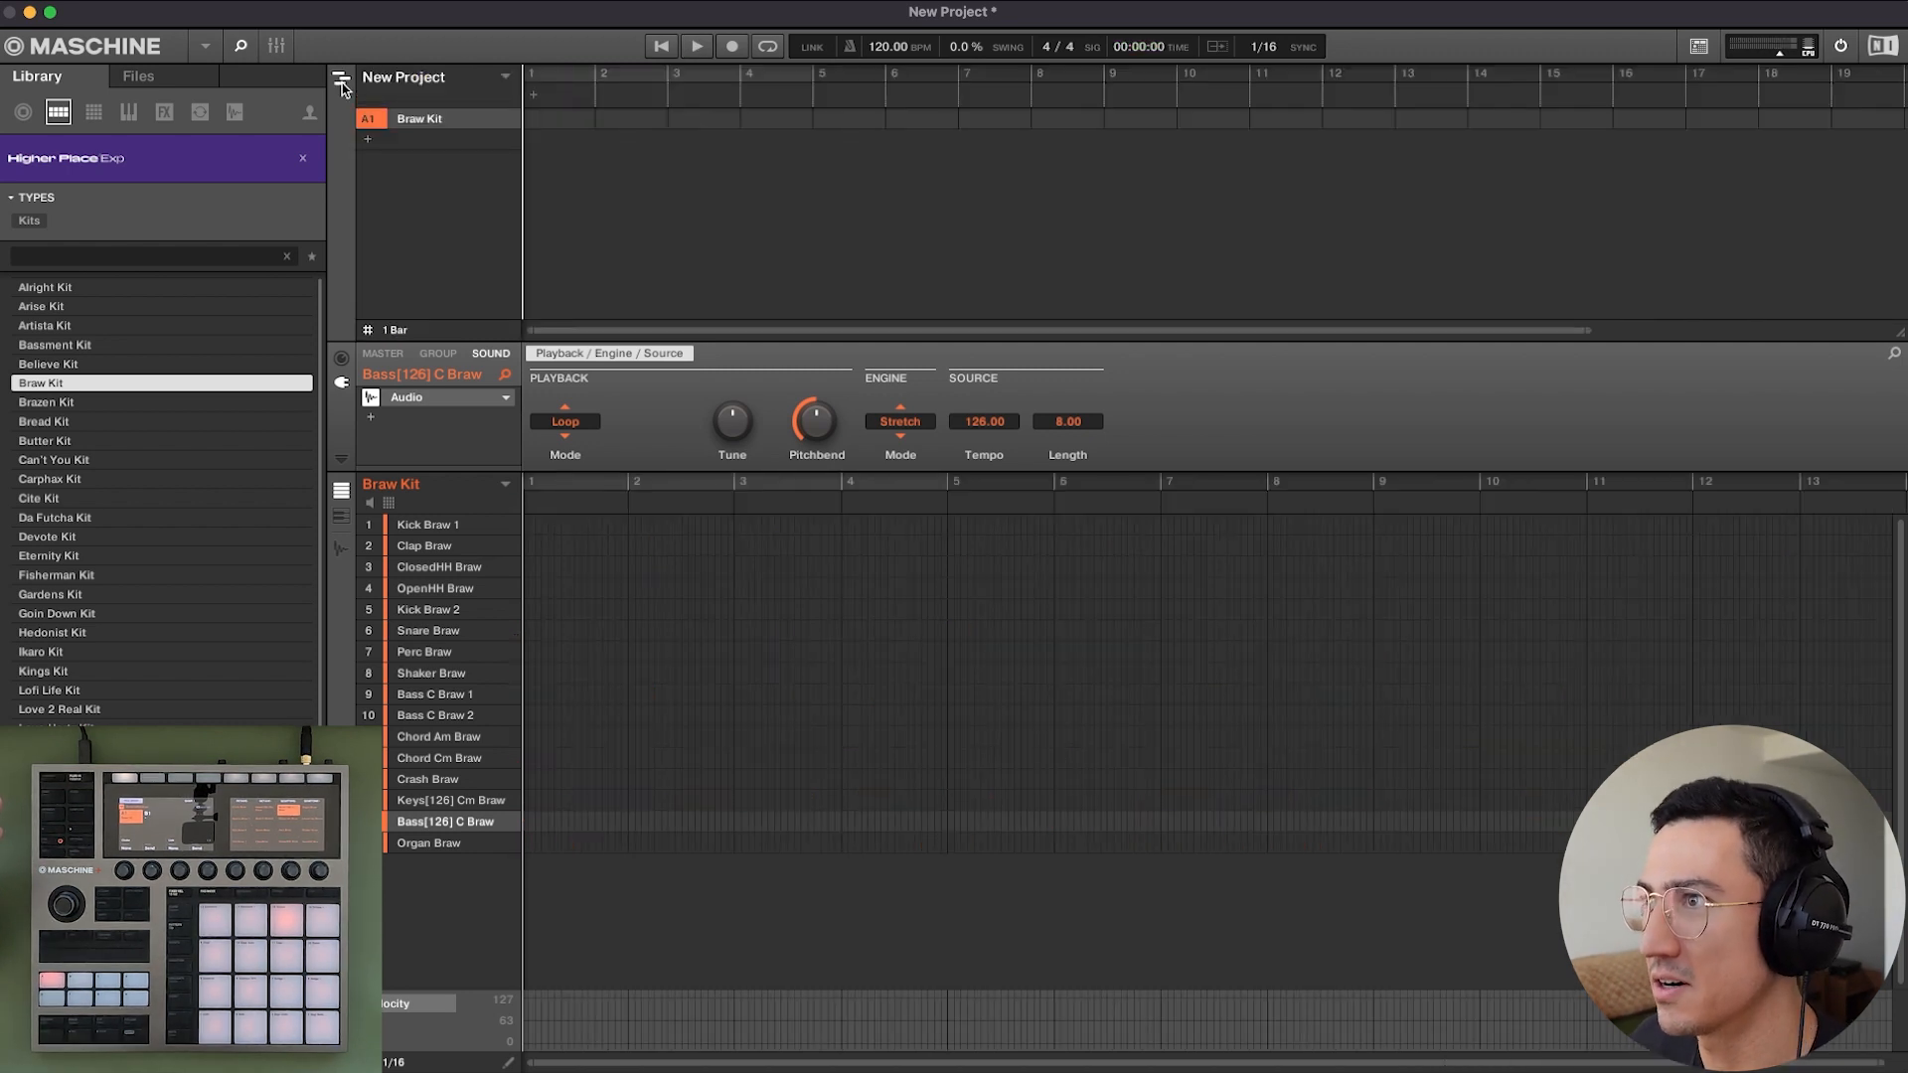
pyautogui.click(533, 96)
pyautogui.rightClick(564, 98)
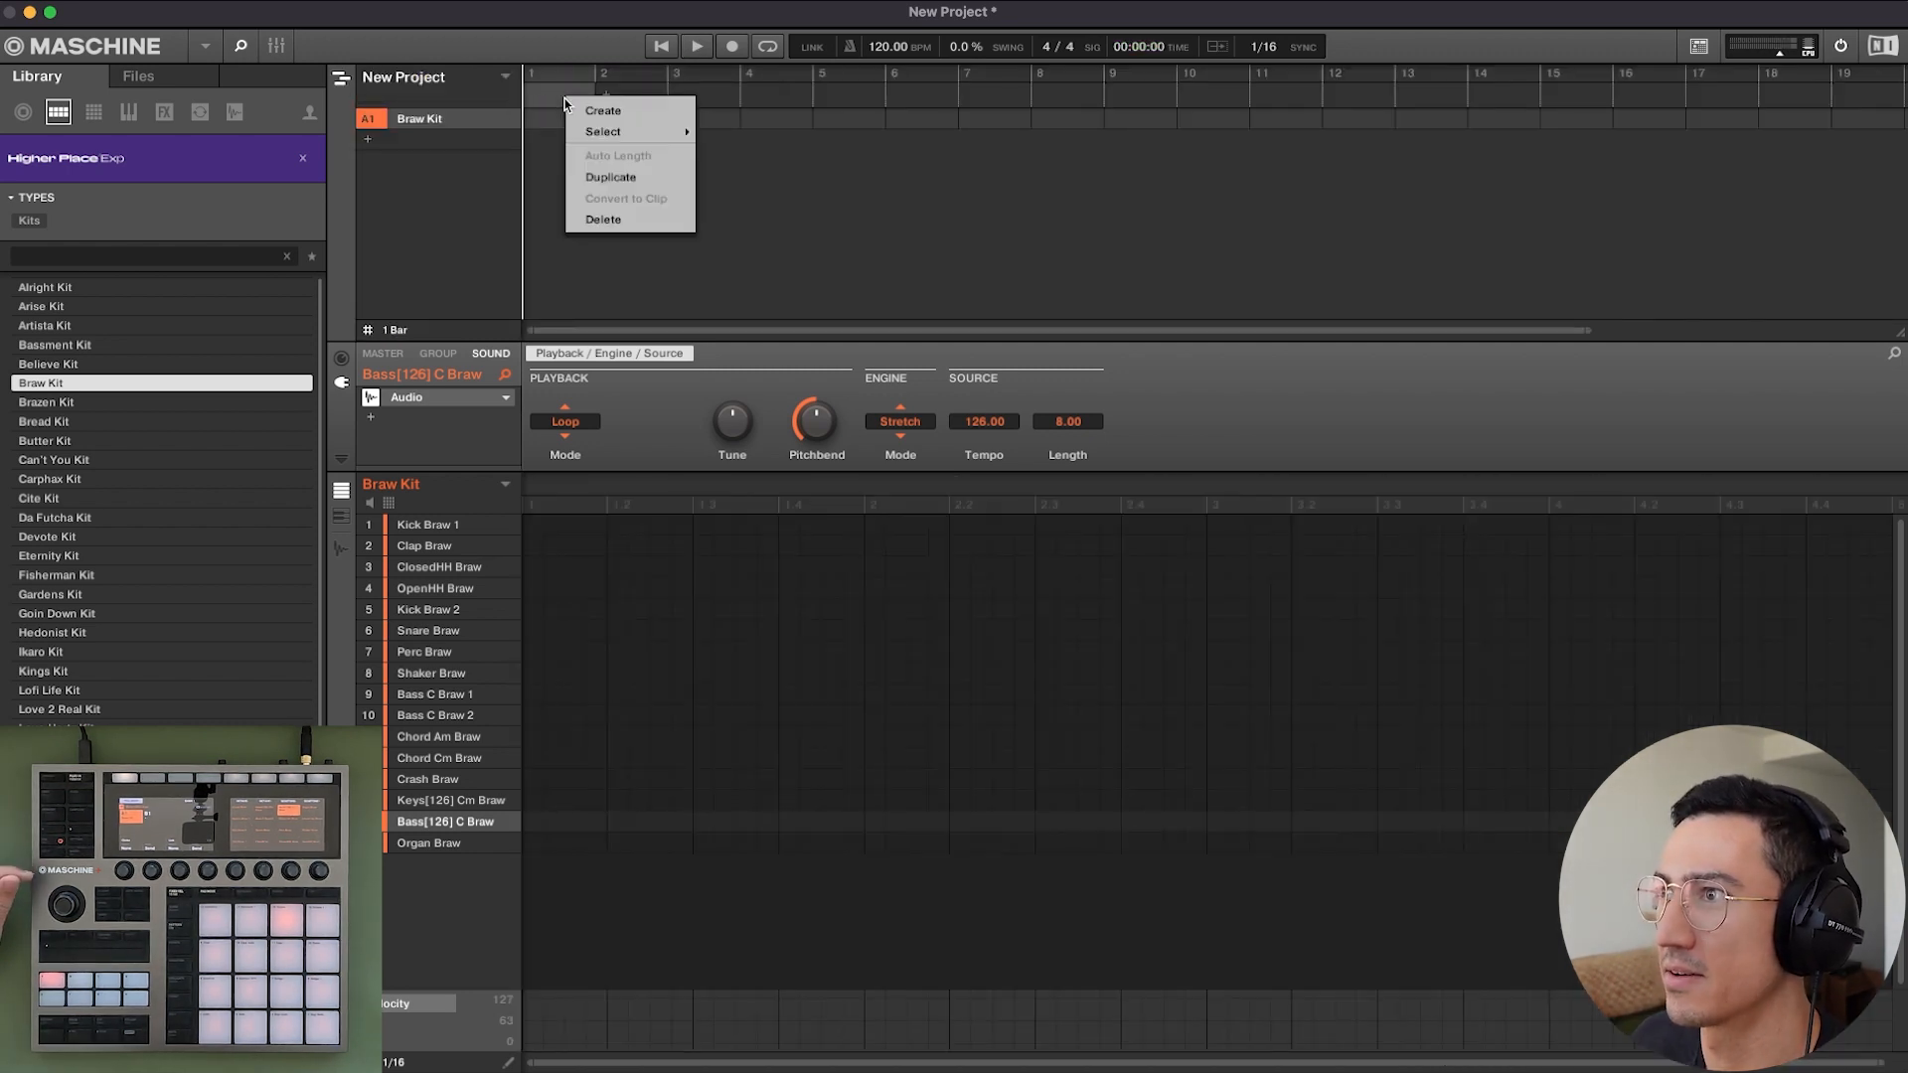
pyautogui.moveTo(646, 131)
pyautogui.click(771, 155)
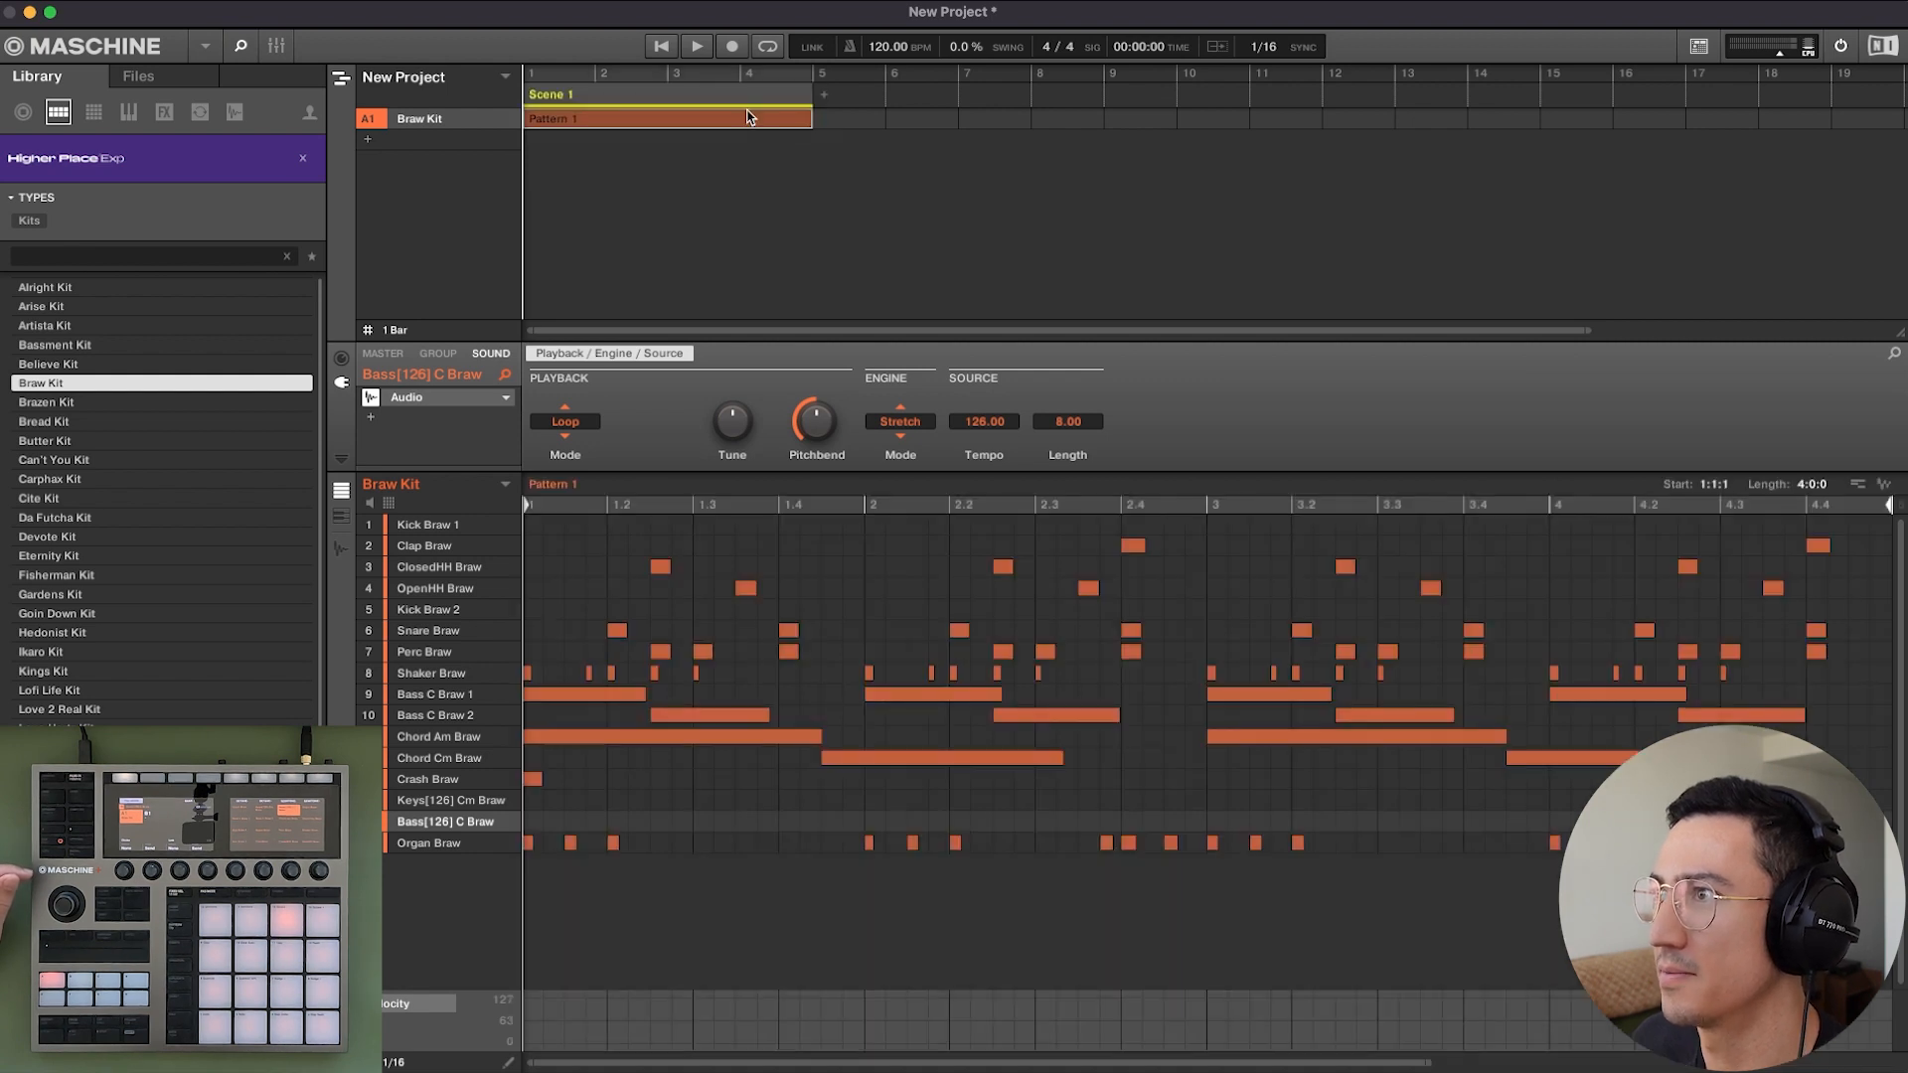
# Add a second section directly after Scene 1 and assign Scene 1 (1) to it.
pyautogui.click(823, 97)
pyautogui.rightClick(847, 106)
pyautogui.moveTo(886, 141)
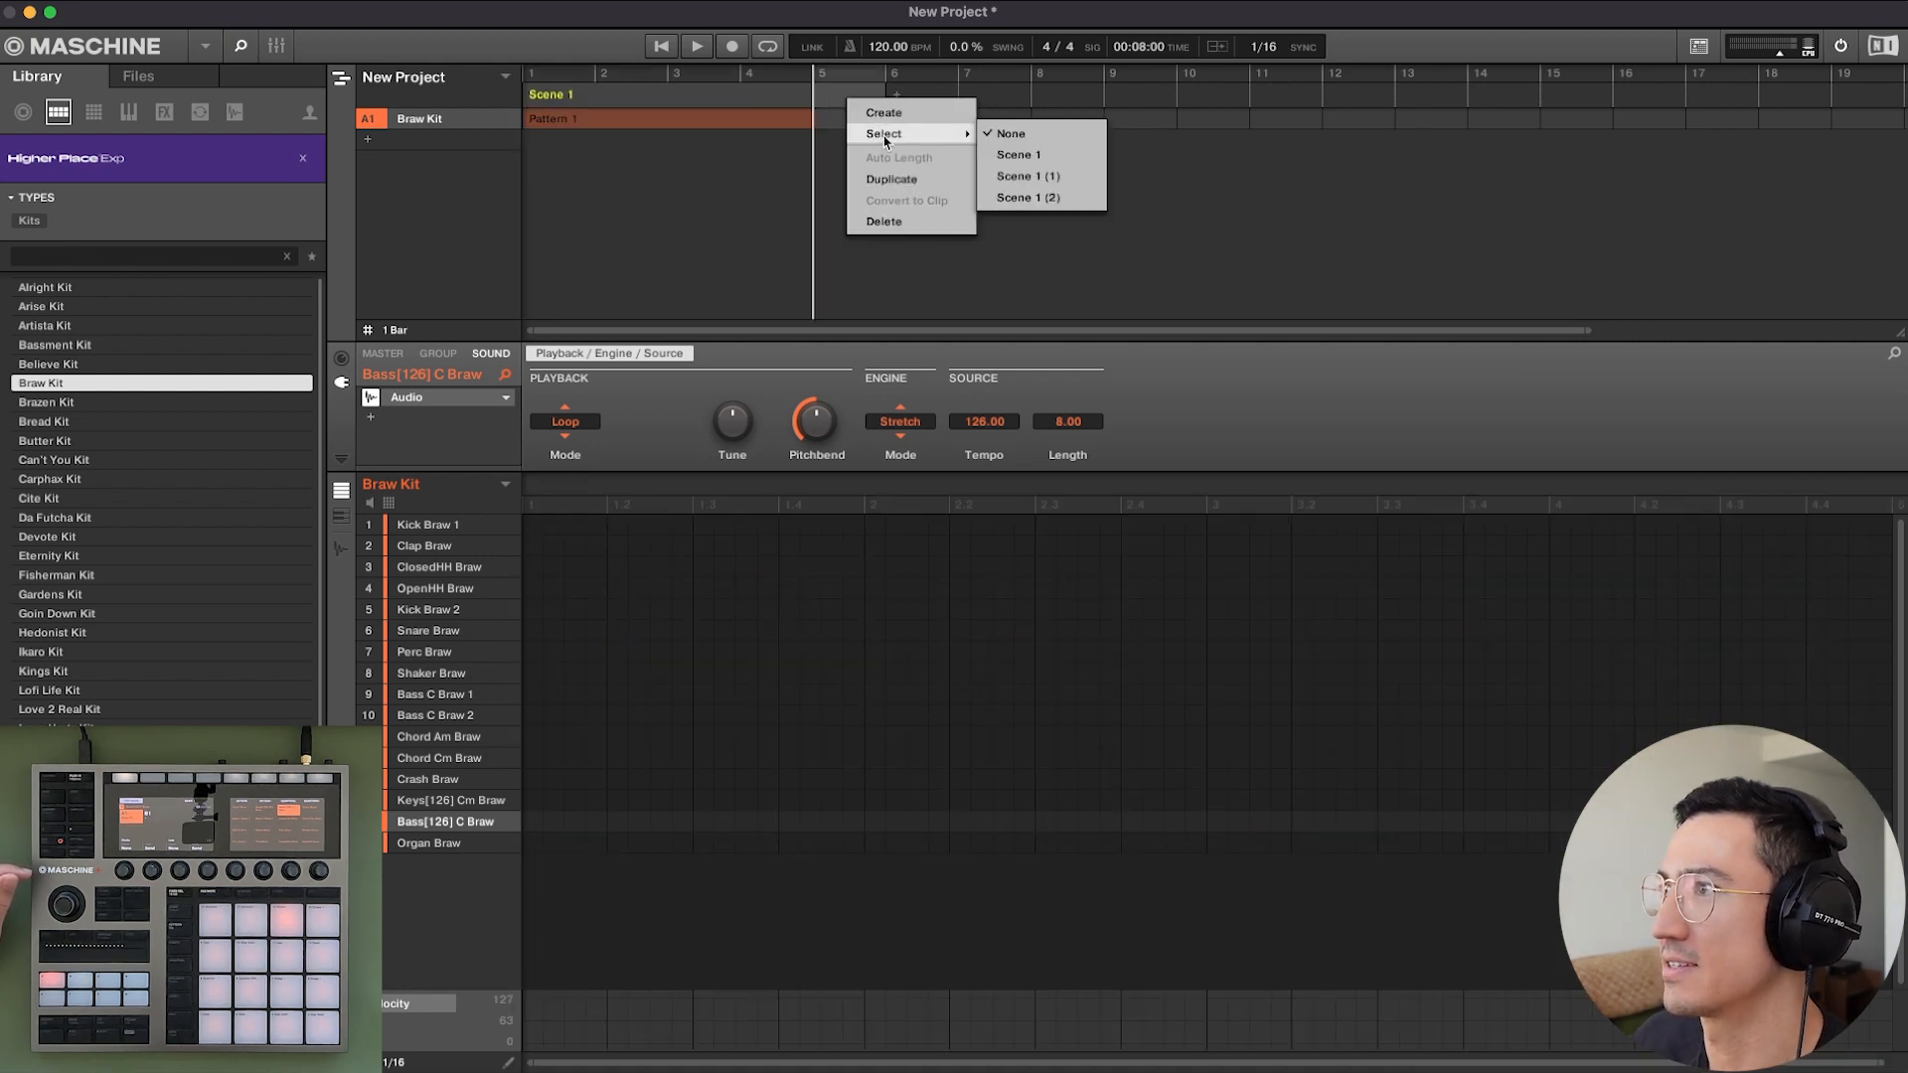
pyautogui.click(1080, 180)
# Add a third section at bar 9 and assign Scene 1 (2) to it.
pyautogui.click(1103, 99)
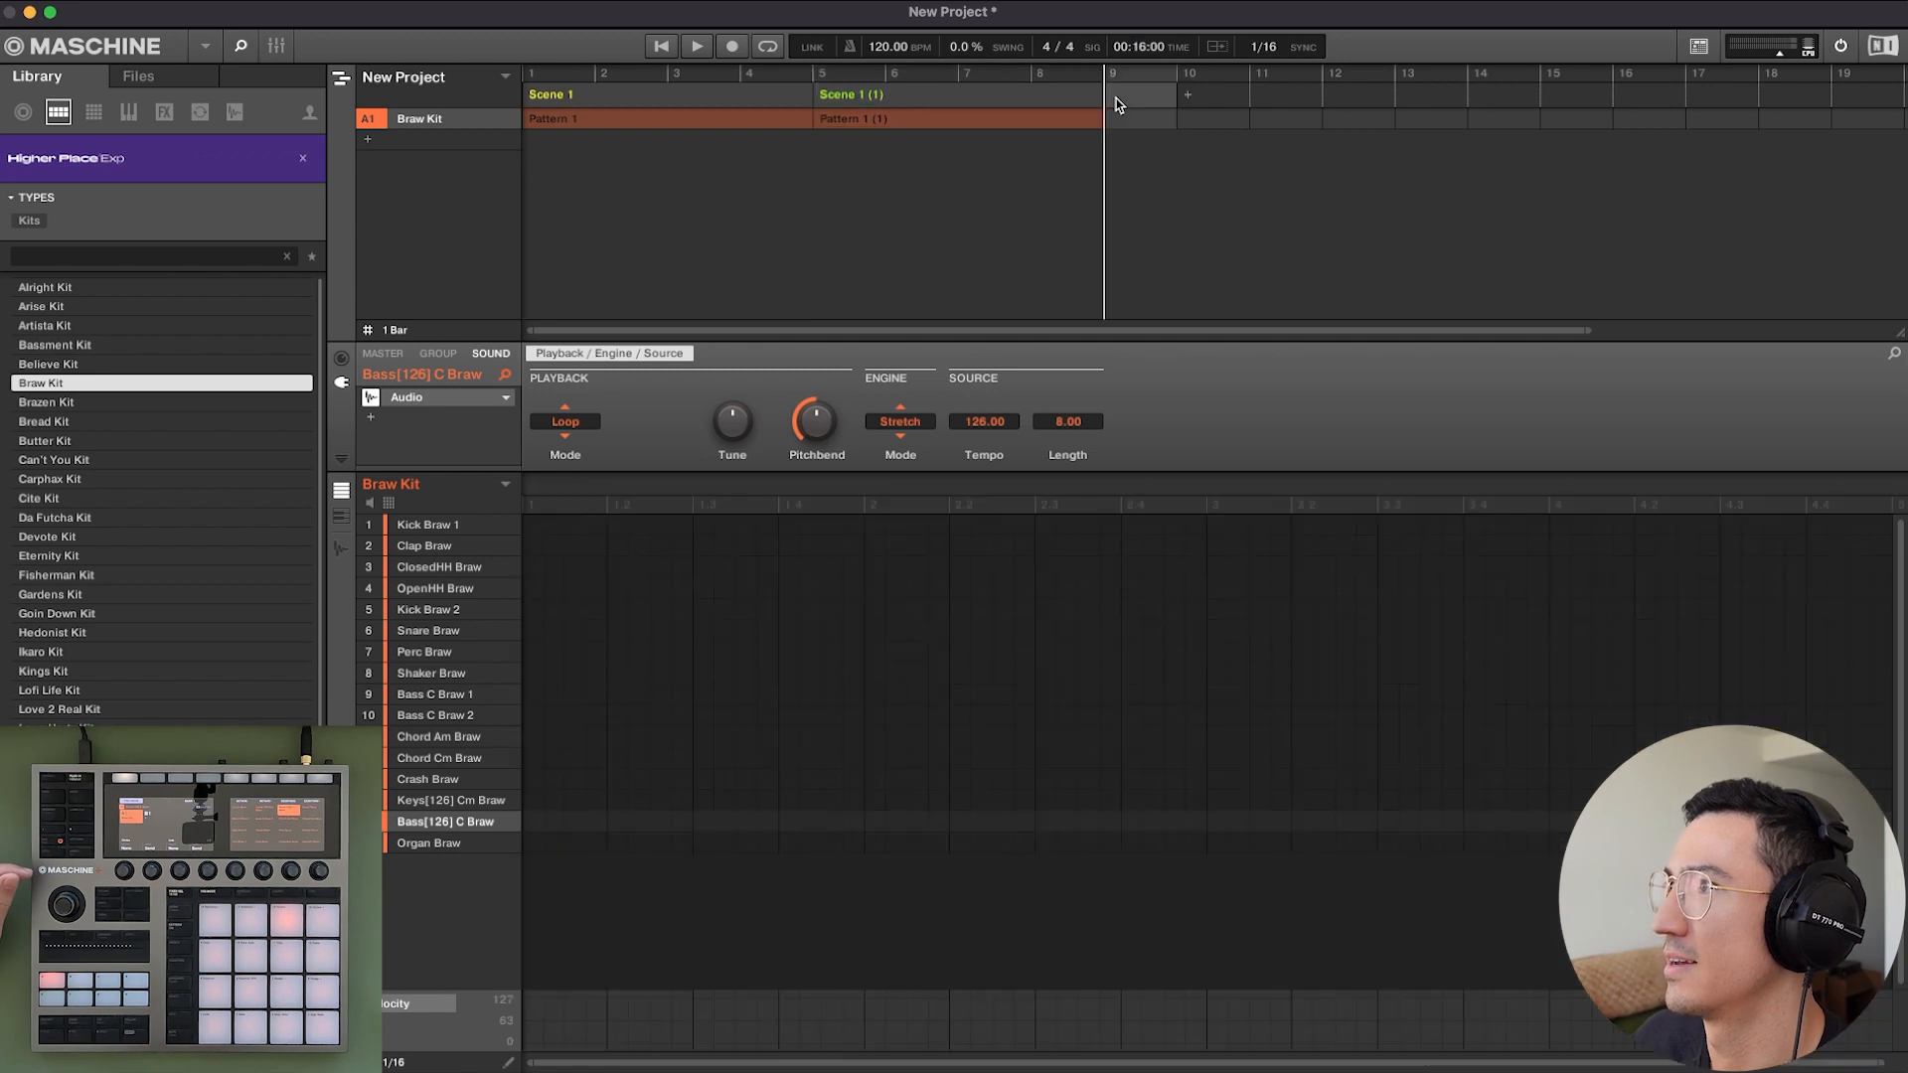
pyautogui.rightClick(1129, 99)
pyautogui.moveTo(1166, 133)
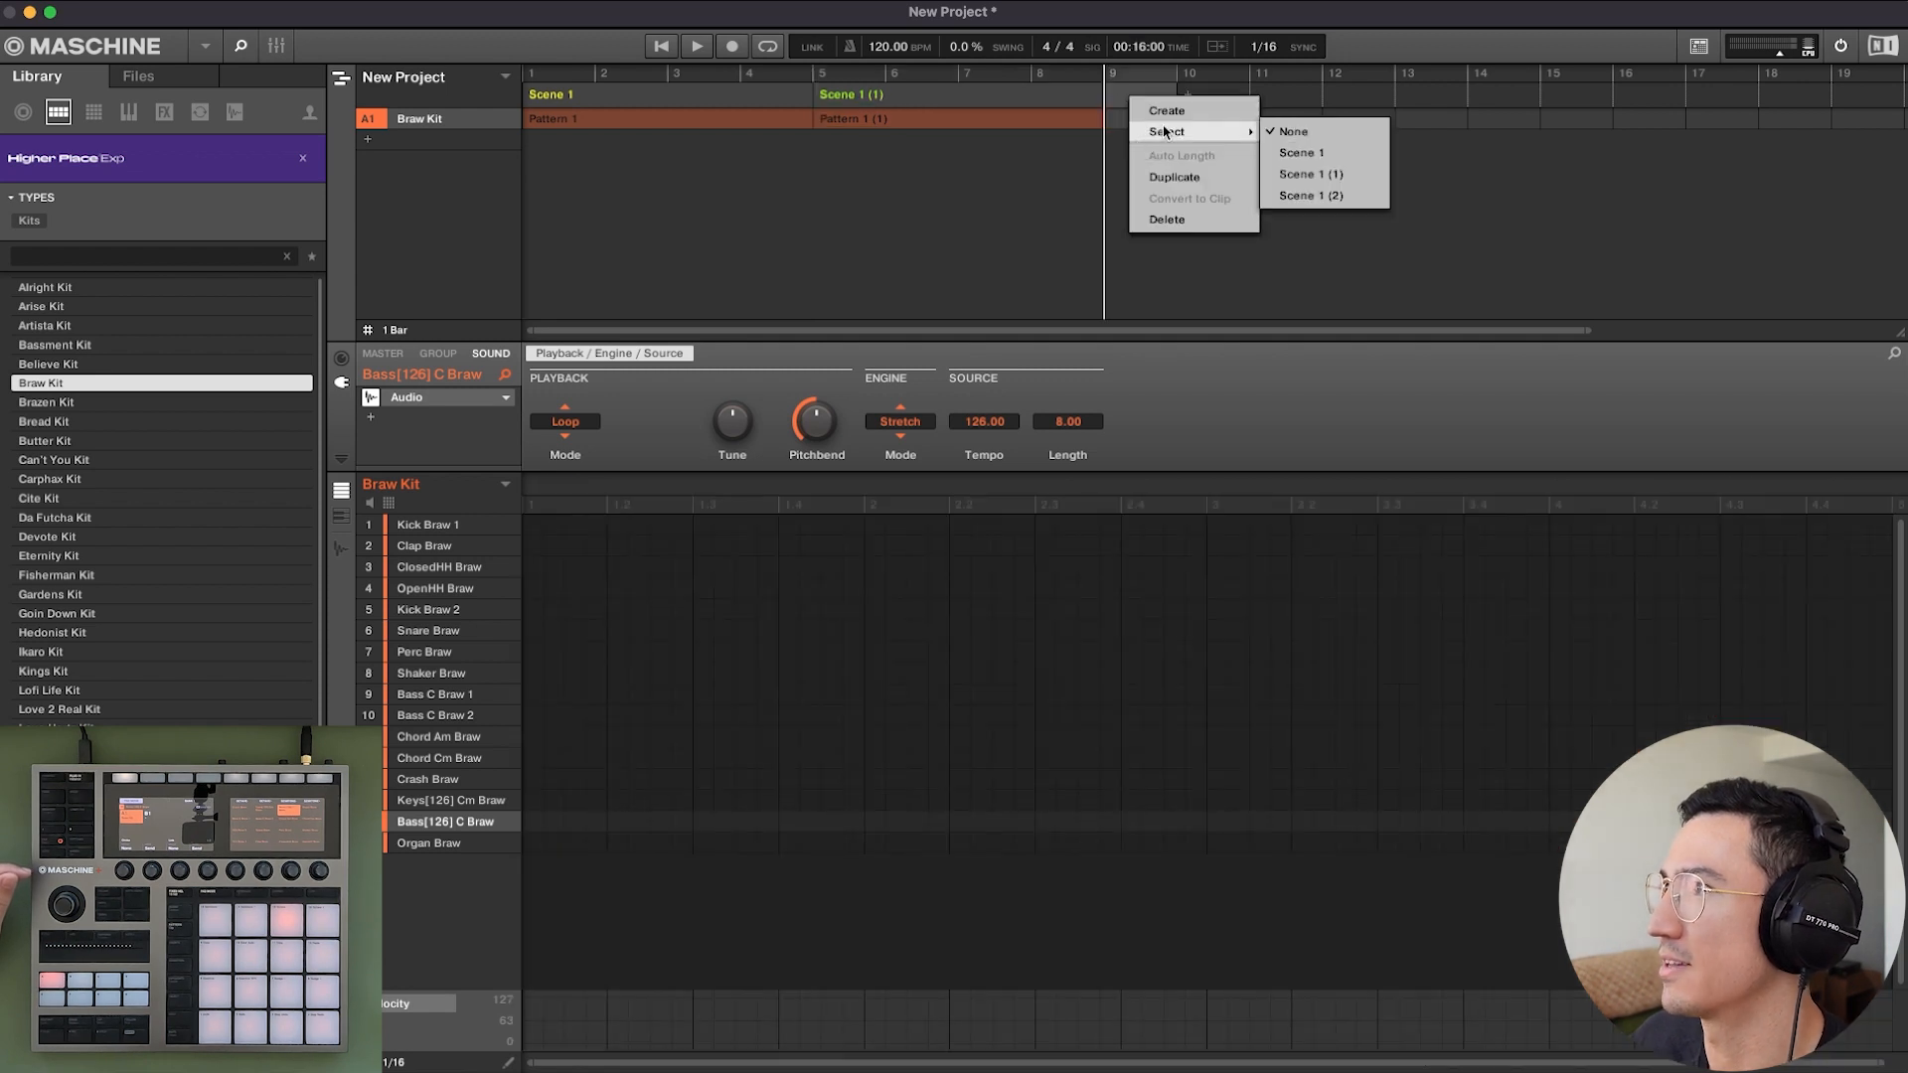
pyautogui.click(1312, 196)
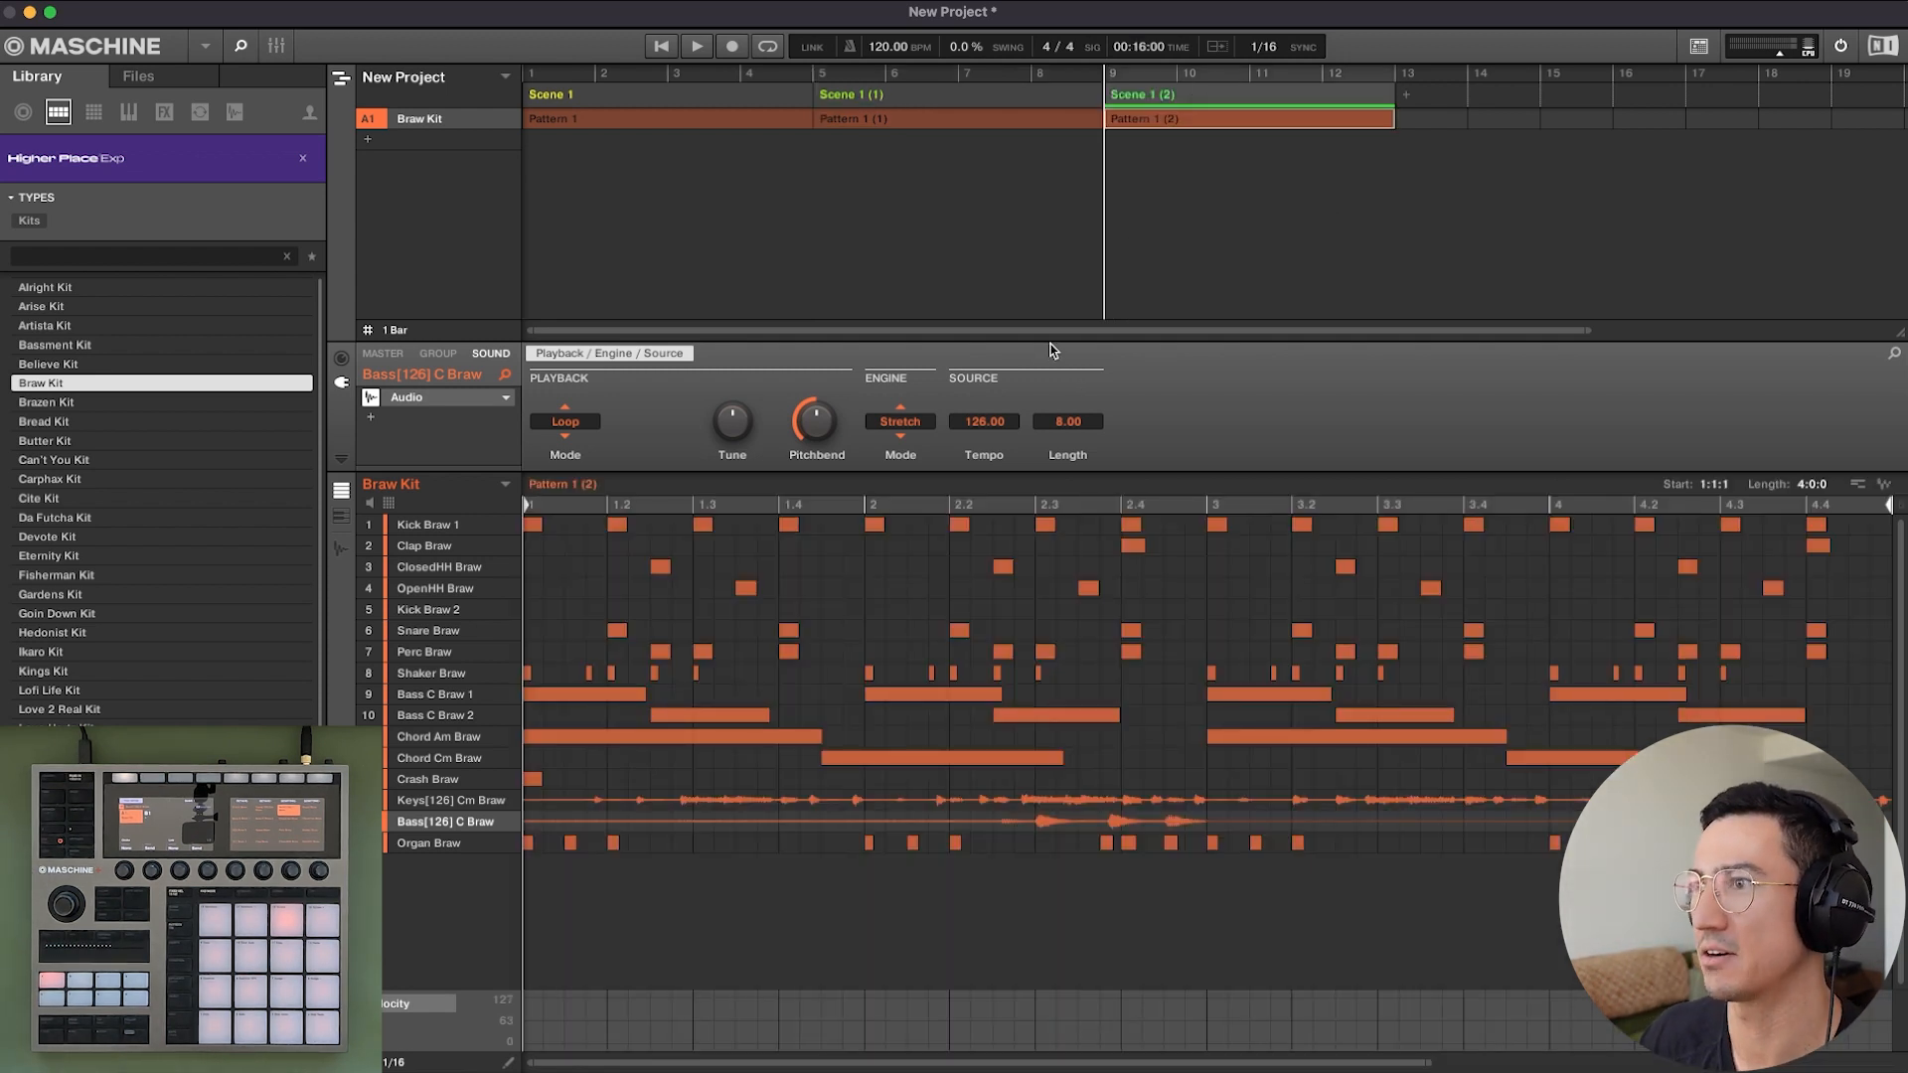
# Play the arrangement from bar 1 through all three scenes with the whole timeline in view.
pyautogui.press('space')
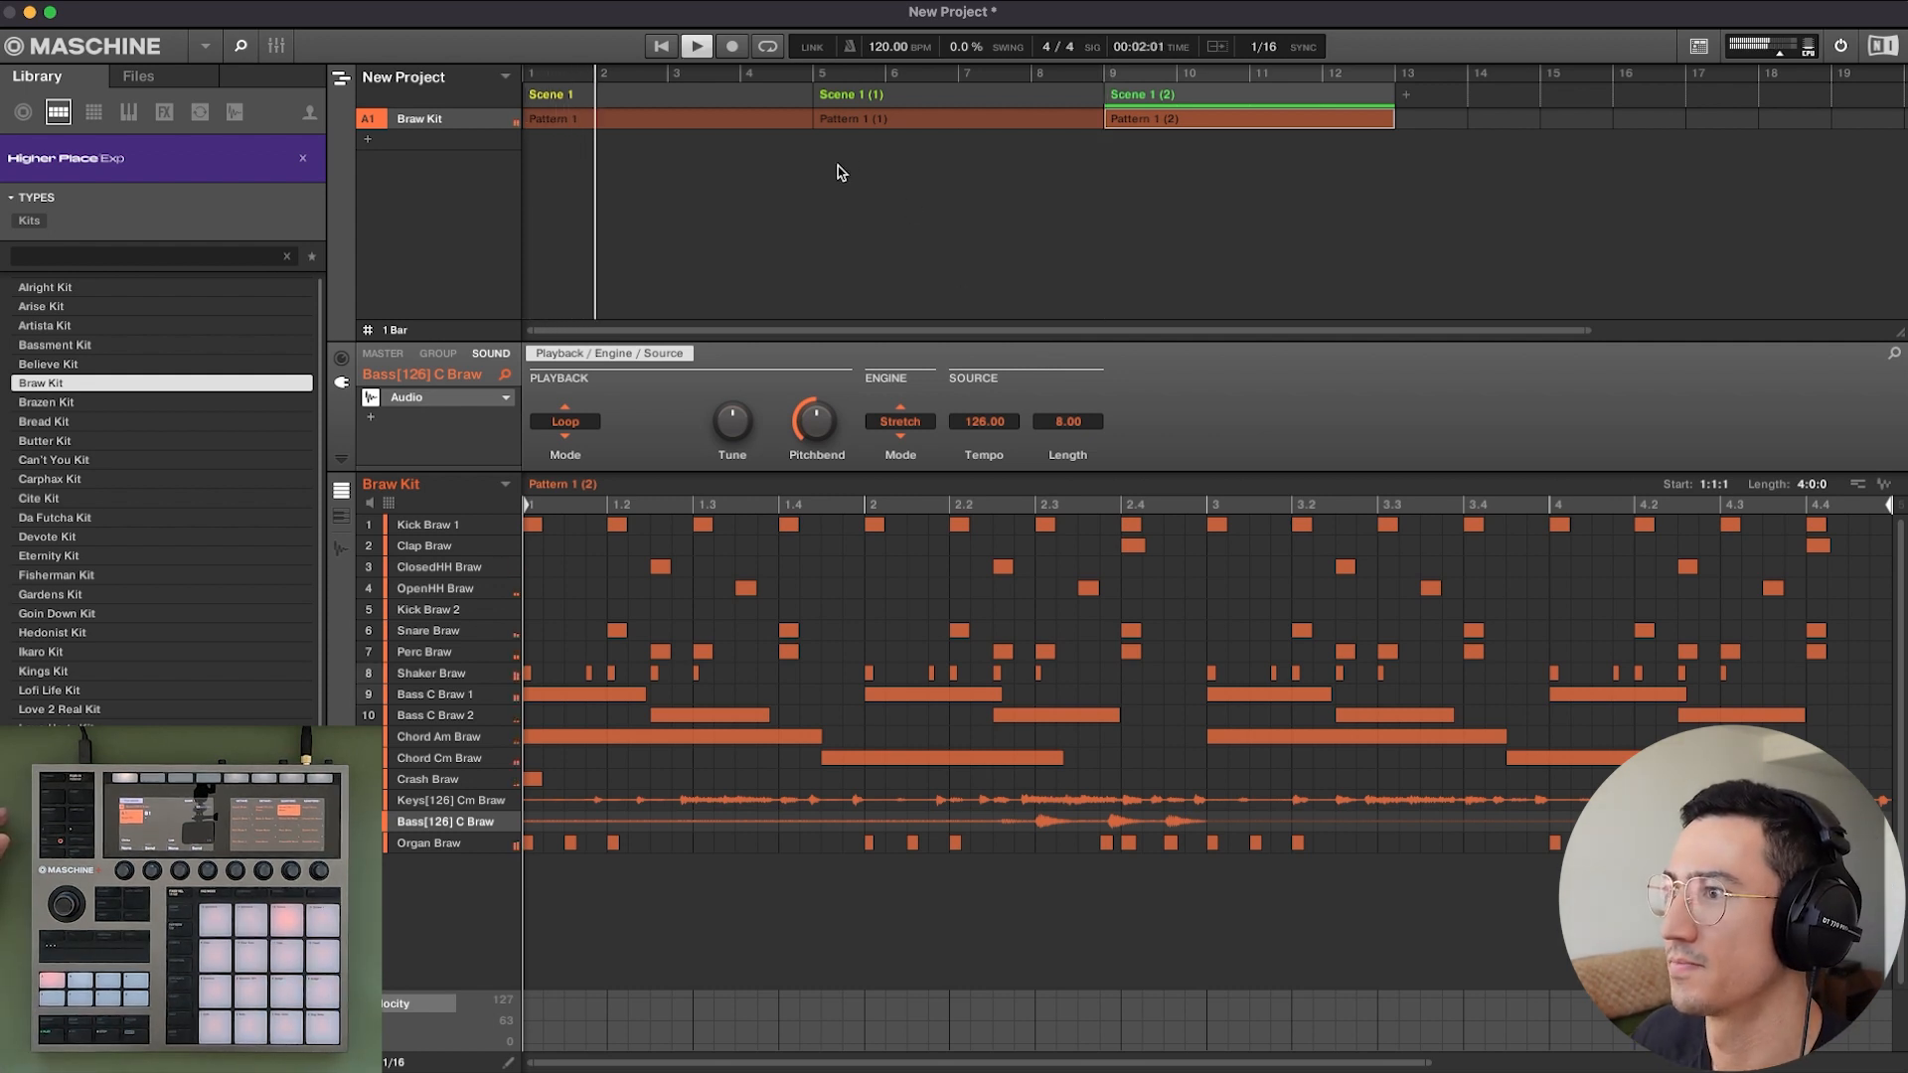
pyautogui.moveTo(937, 331); pyautogui.dragTo(939, 339)
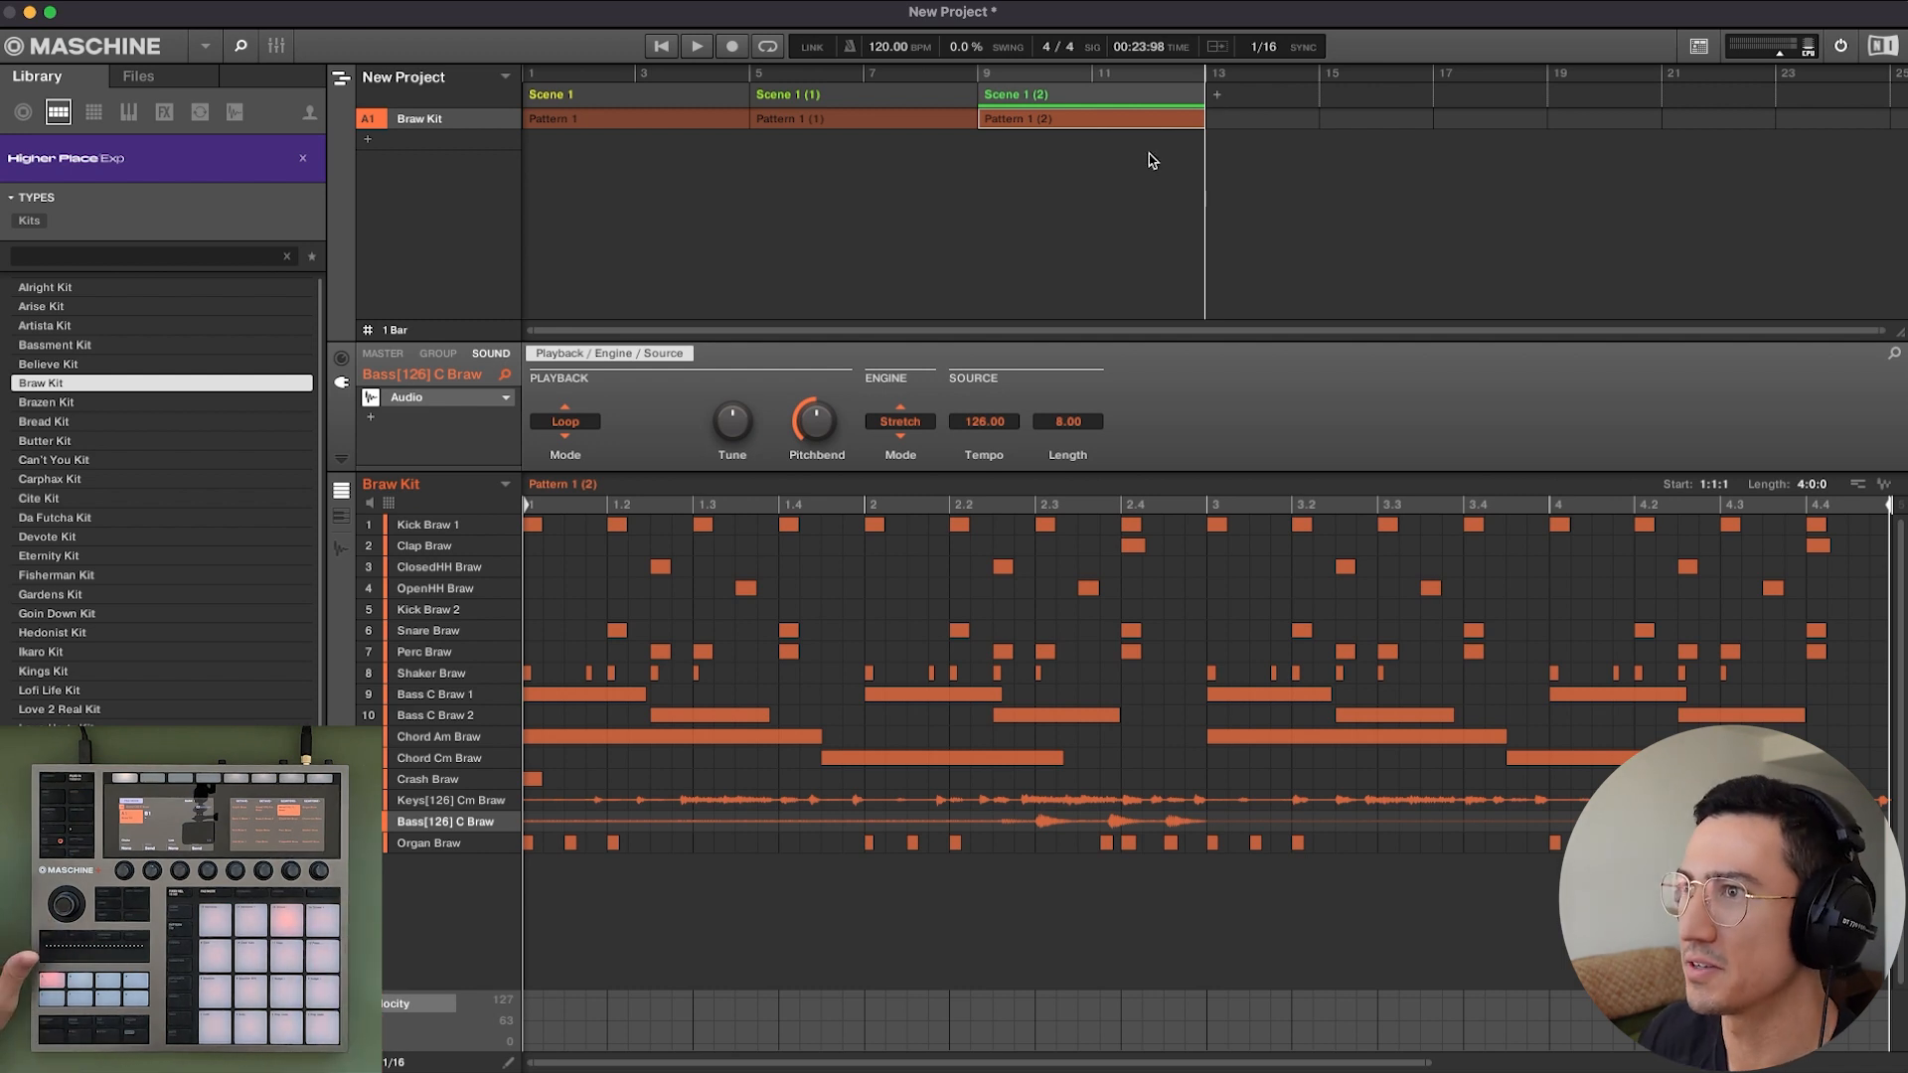
# Compare the scene overview with the song arrangement, and return to the scene overview showing the full length of Pattern 1 (2).
pyautogui.click(340, 79)
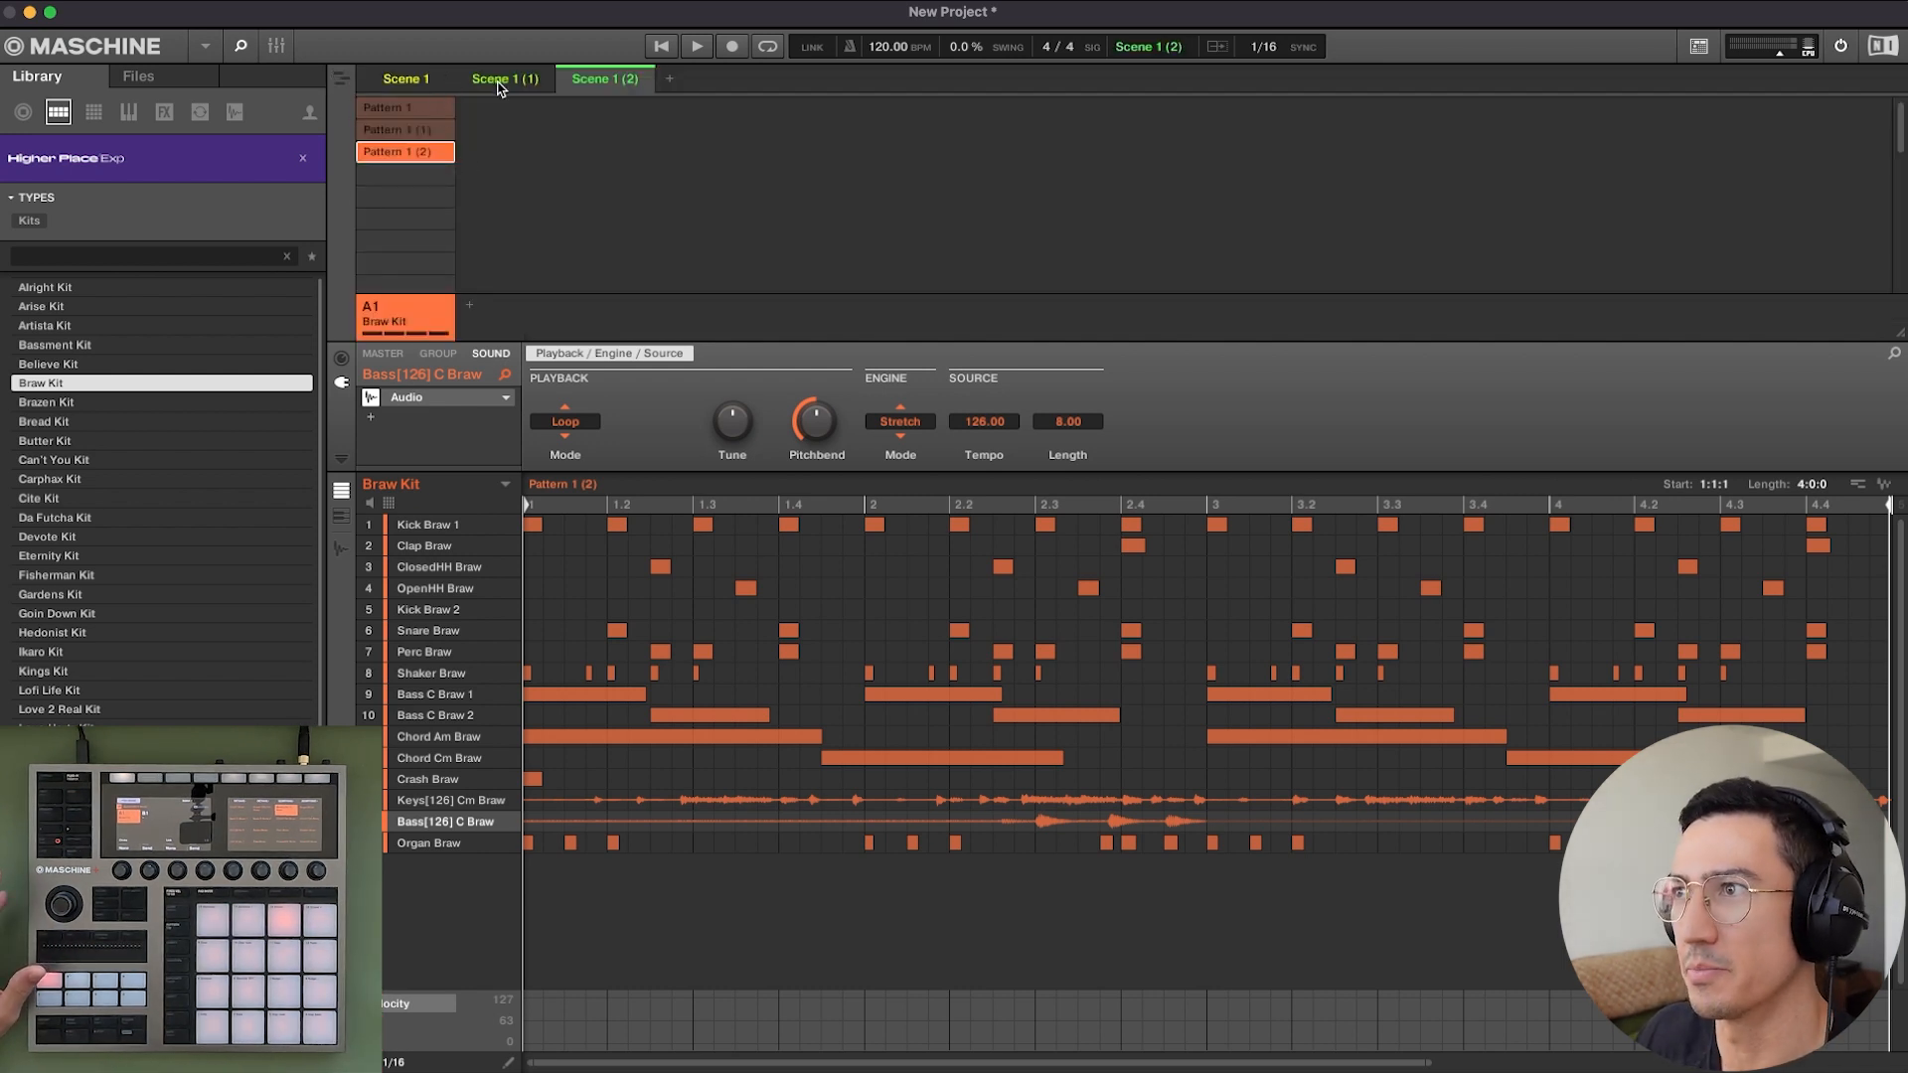
pyautogui.click(341, 80)
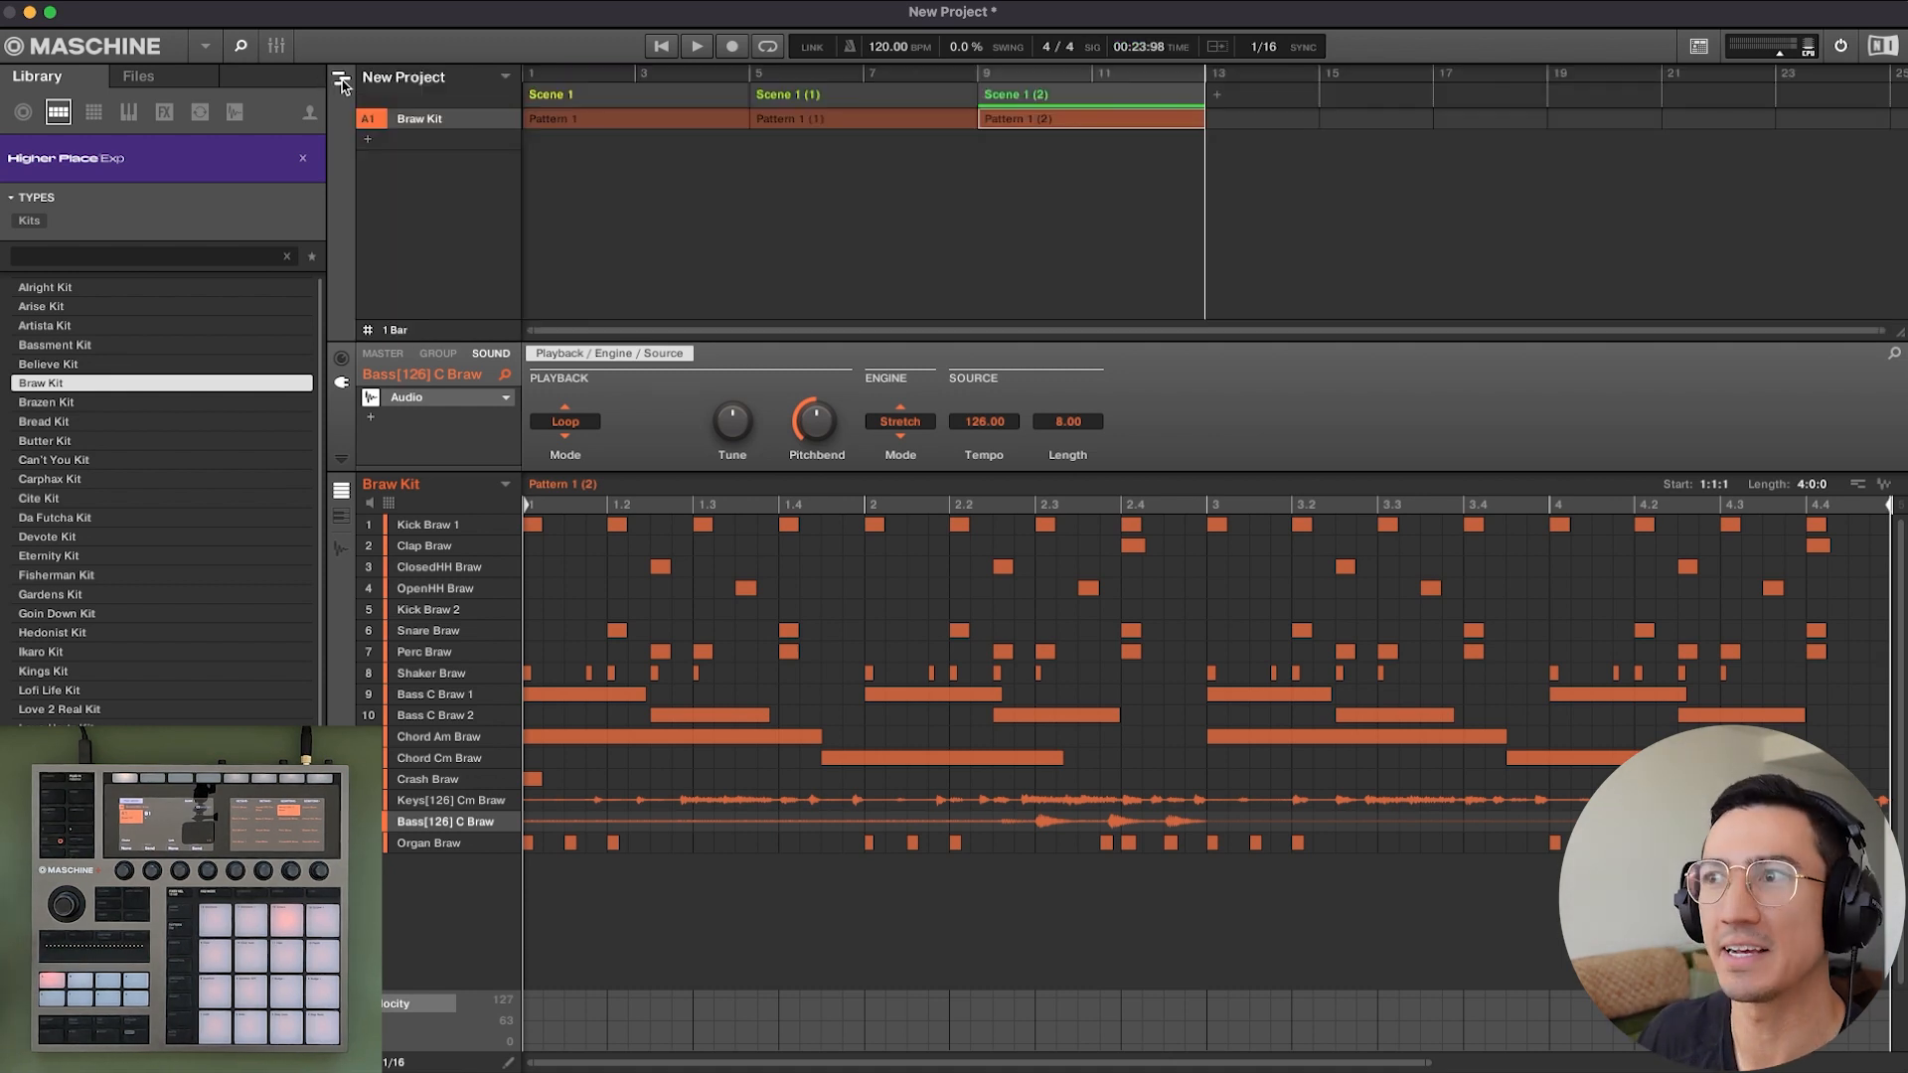
pyautogui.click(340, 81)
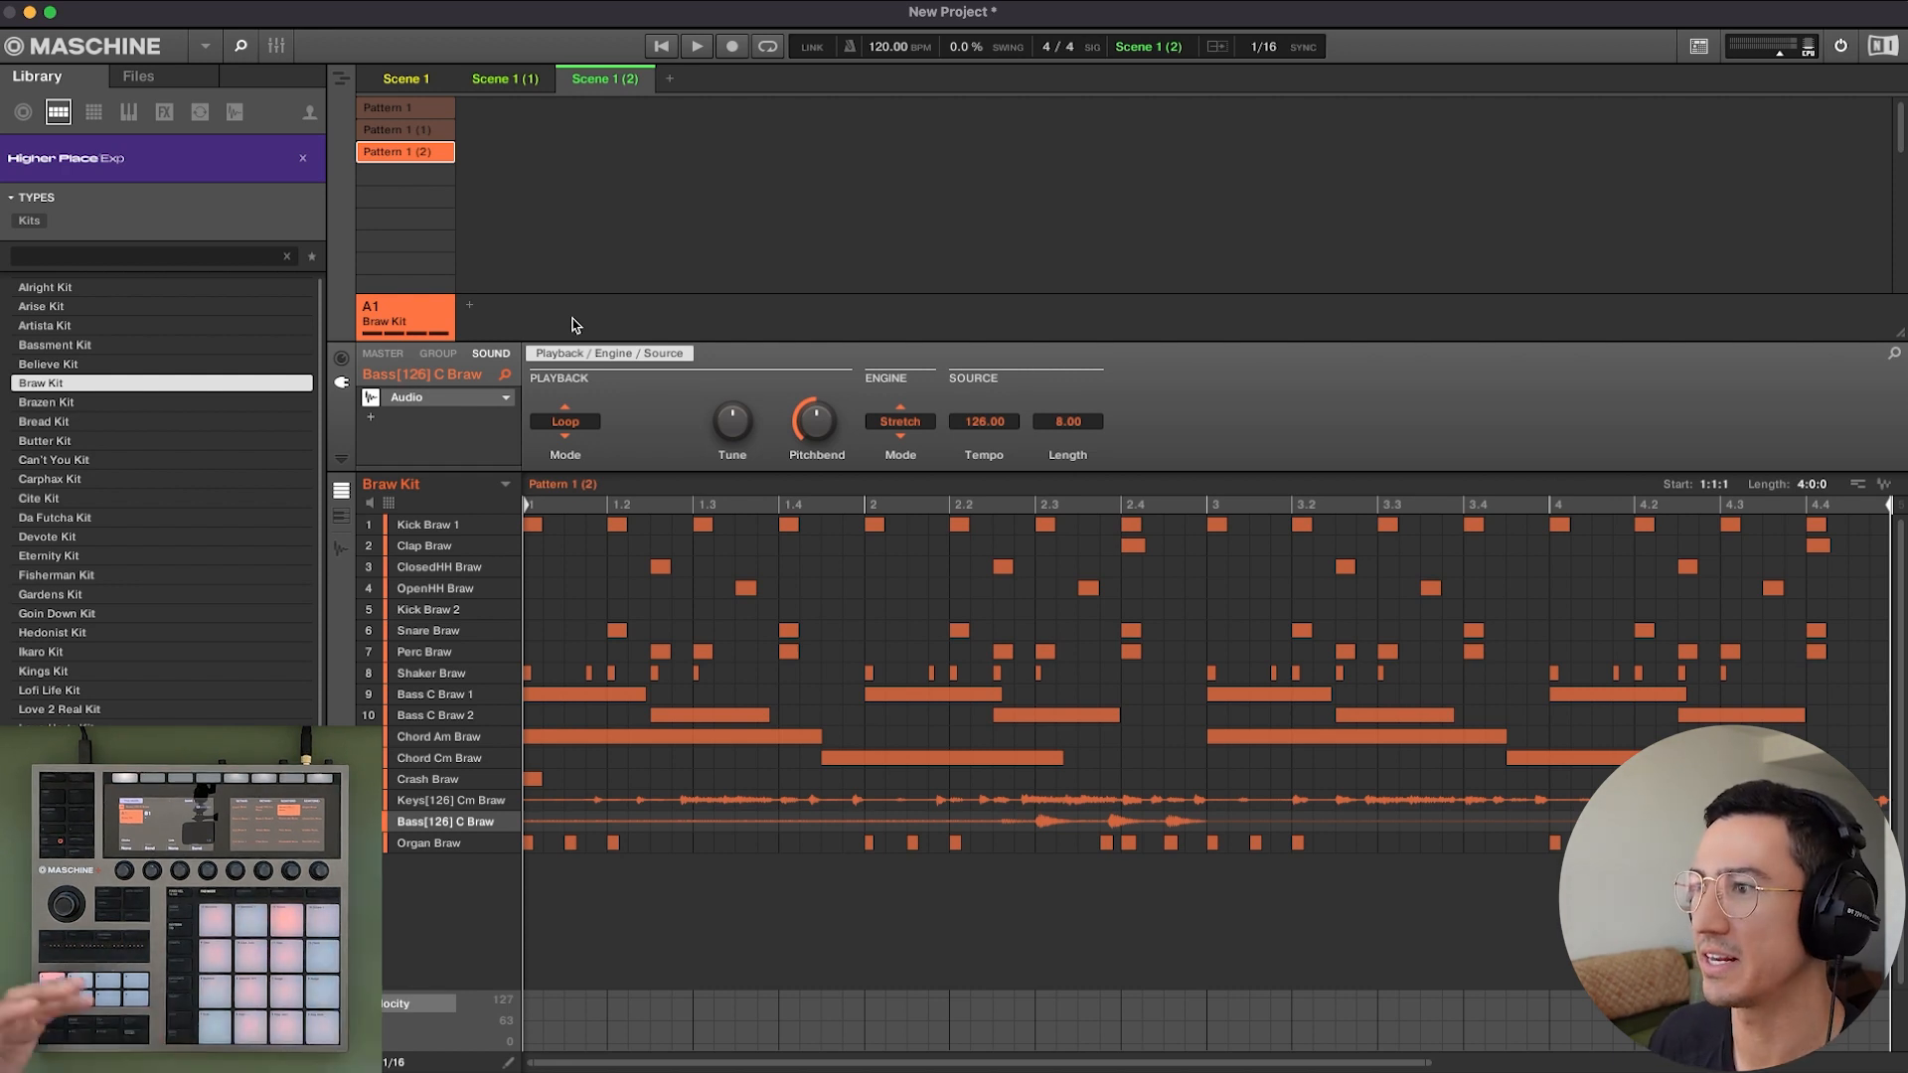
pyautogui.moveTo(791, 1065); pyautogui.dragTo(791, 1034)
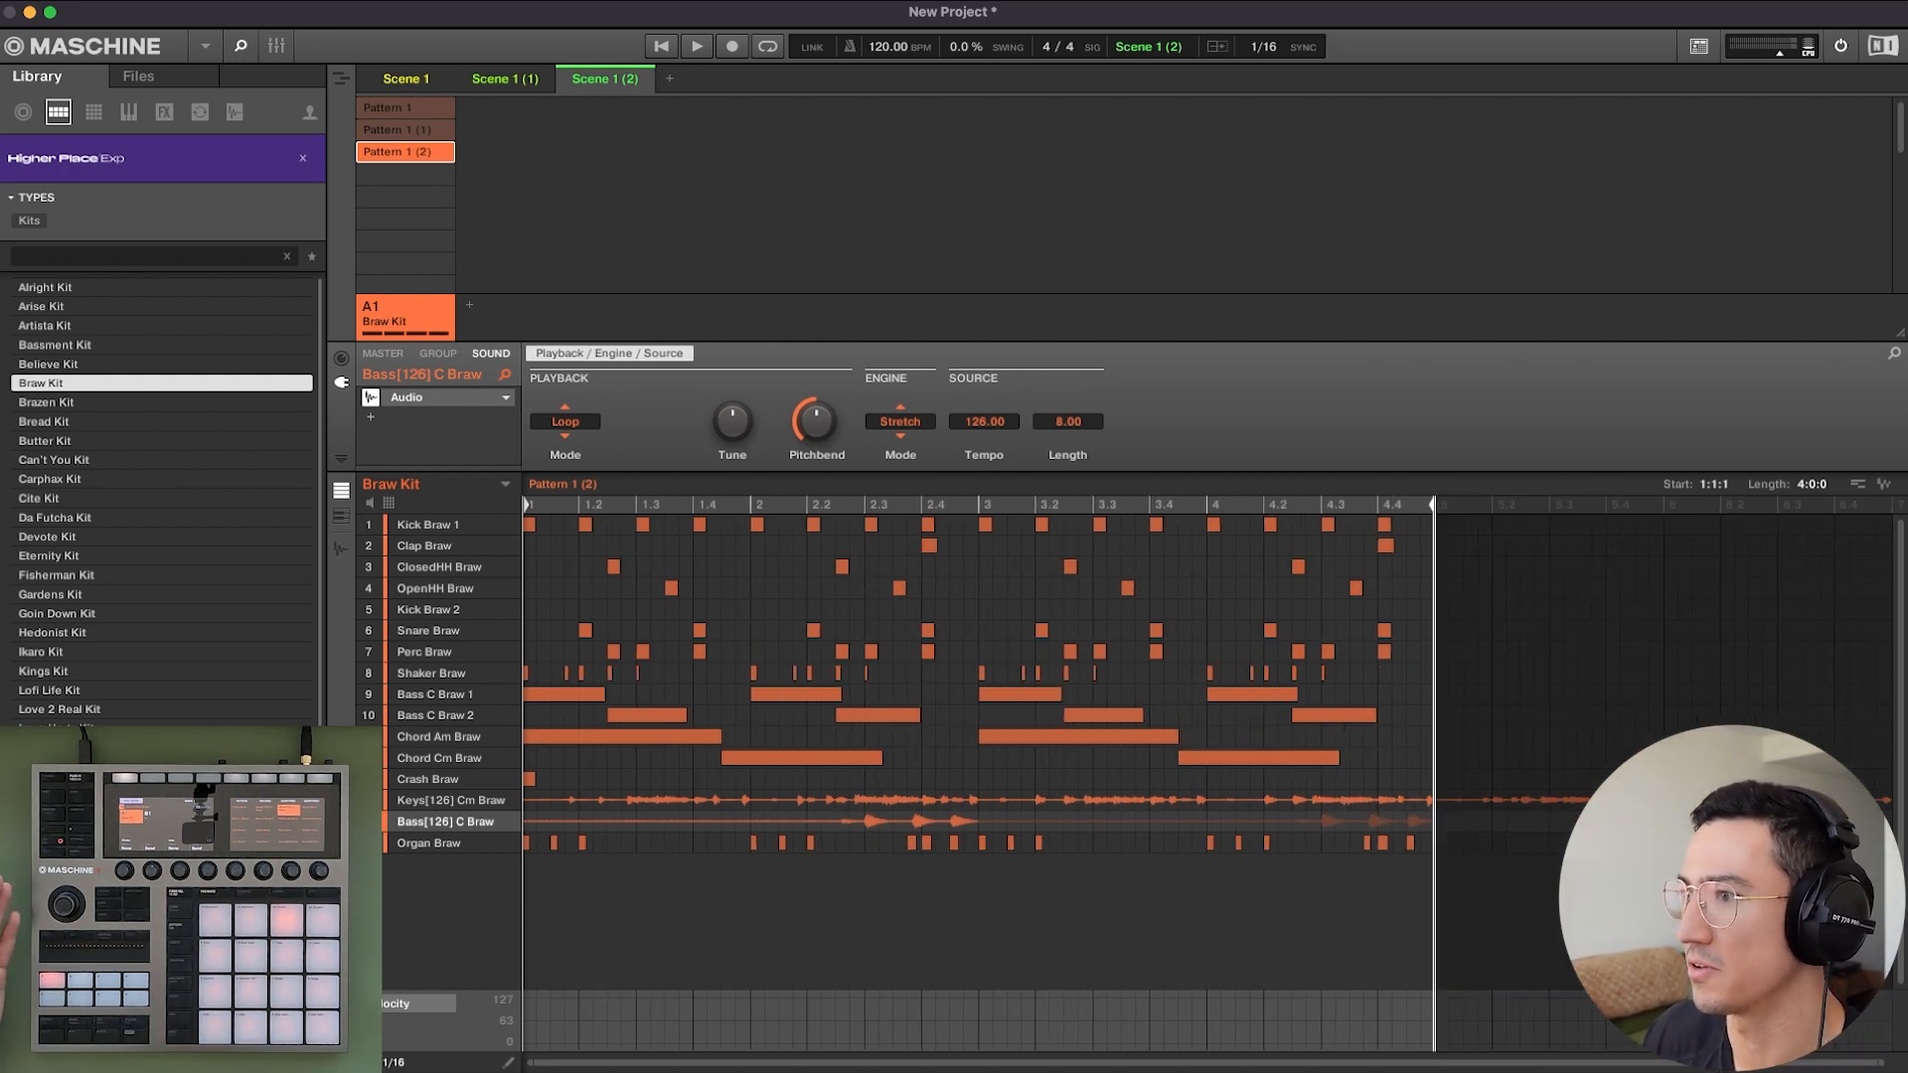